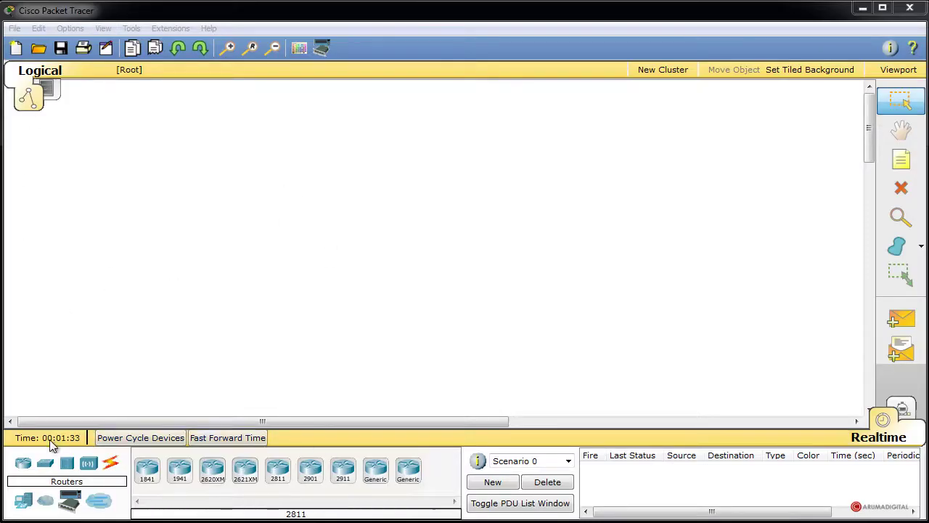
- Place three 2811 routers in the workspace and arrange them as a wide V with the middle router lowest
left_click_drag(280, 478, 222, 247)
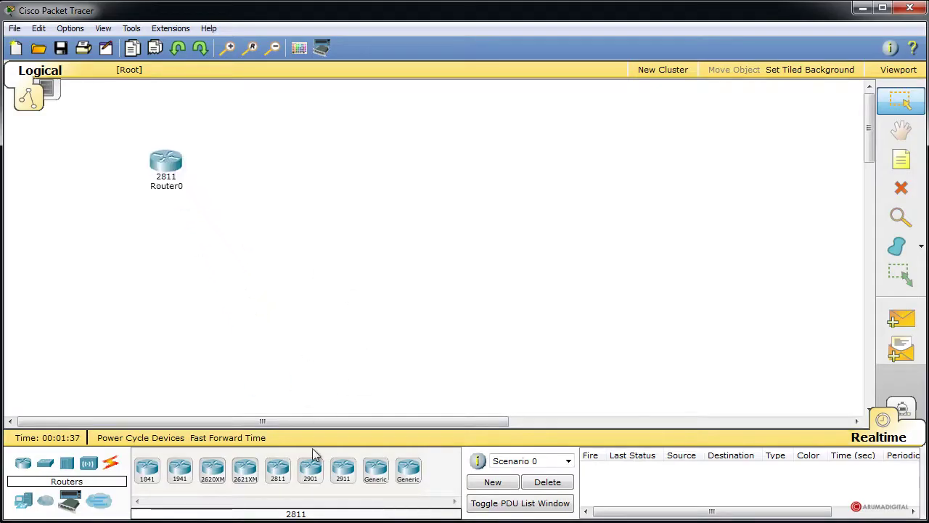
left_click_drag(283, 486, 193, 315)
left_click(618, 223)
left_click_drag(176, 168, 229, 156)
left_click_drag(617, 232, 457, 231)
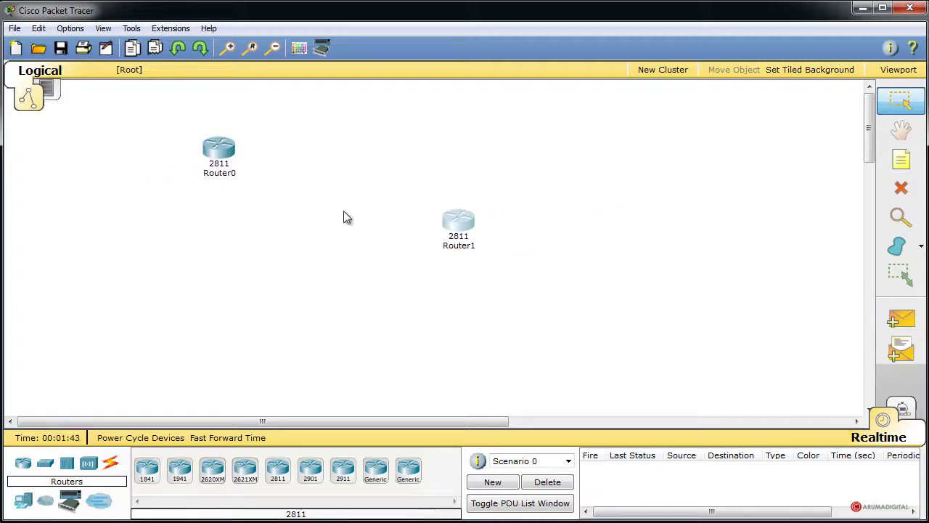
left_click(308, 487)
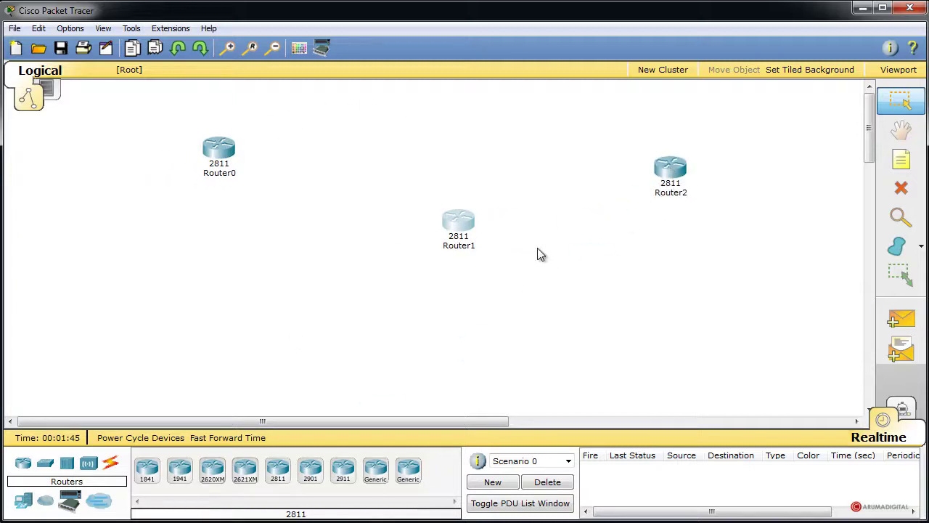
left_click_drag(458, 225, 440, 254)
left_click_drag(669, 172, 672, 159)
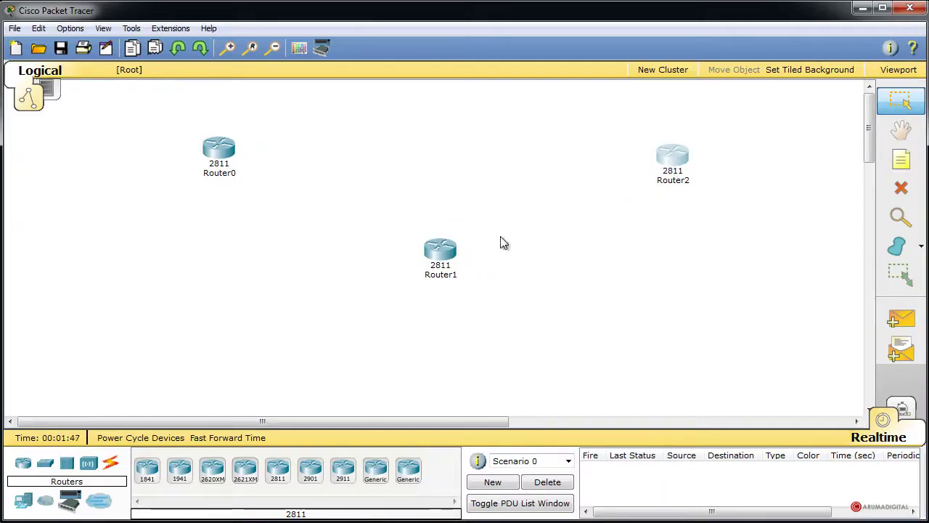
left_click_drag(441, 255, 431, 251)
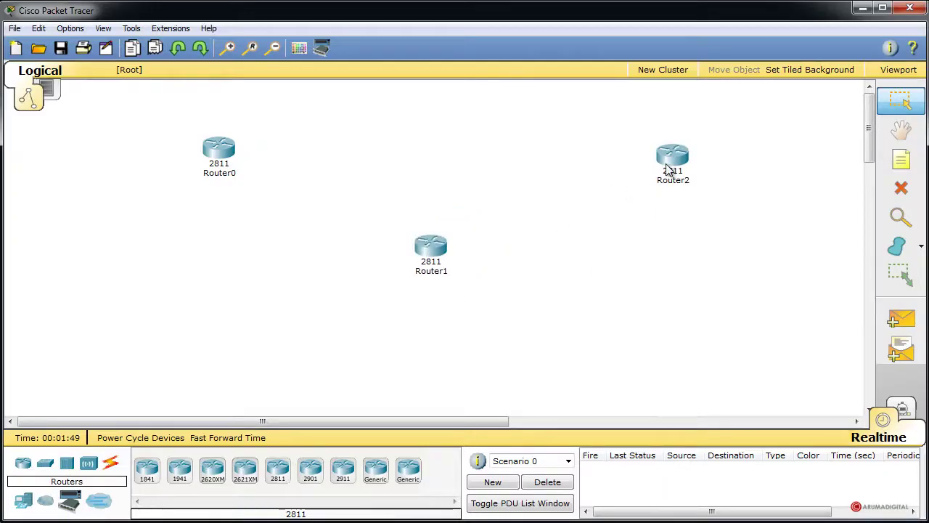
left_click_drag(431, 248, 434, 261)
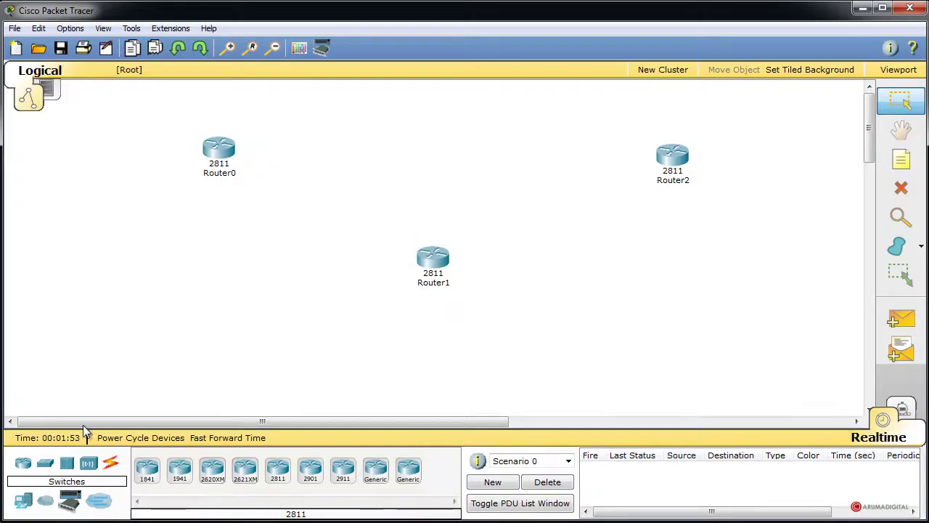
- Place a 2960-24TT switch beside or below each router and adjust the spacing between the routers and switches
left_click(45, 463)
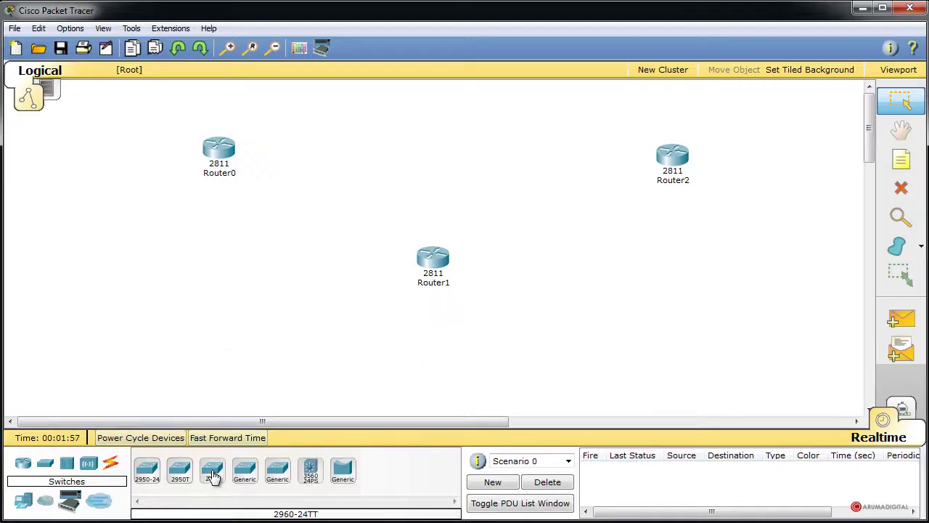
left_click_drag(210, 472, 151, 213)
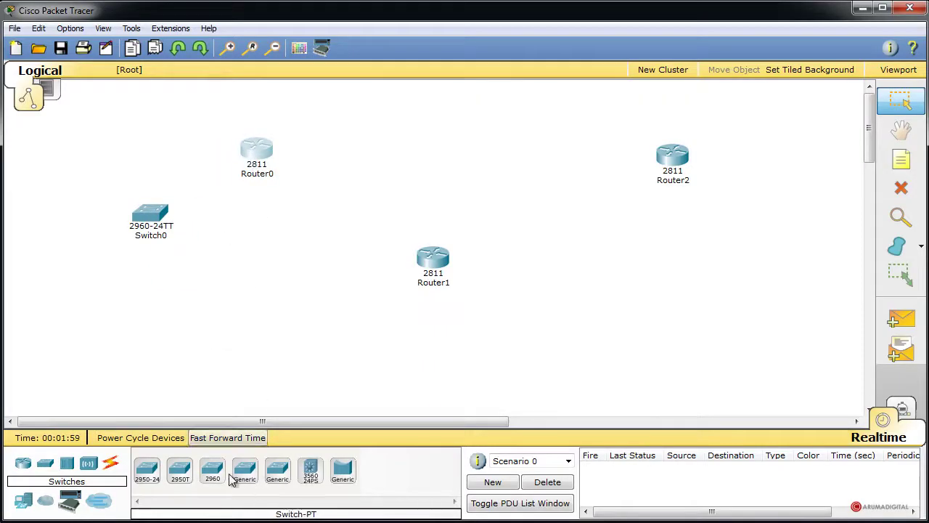
left_click_drag(212, 471, 773, 213)
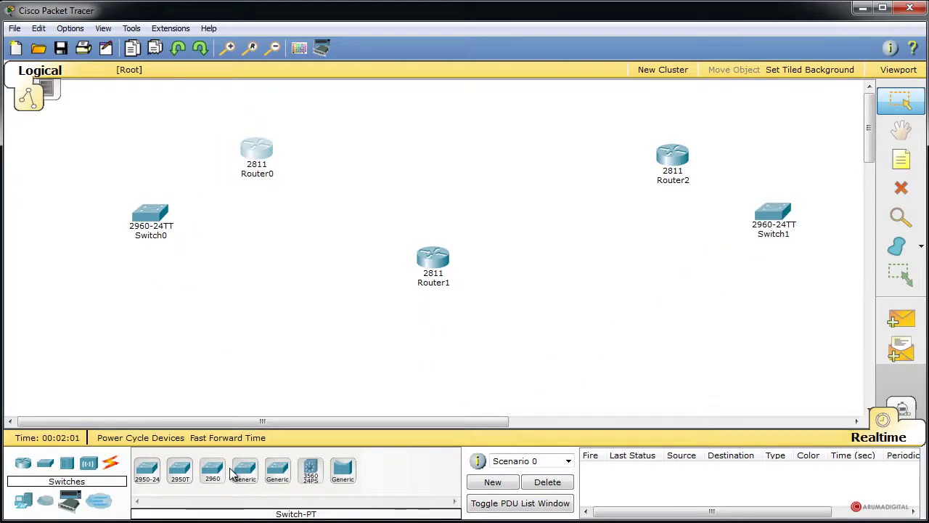
left_click_drag(212, 471, 431, 396)
left_click_drag(433, 336, 434, 336)
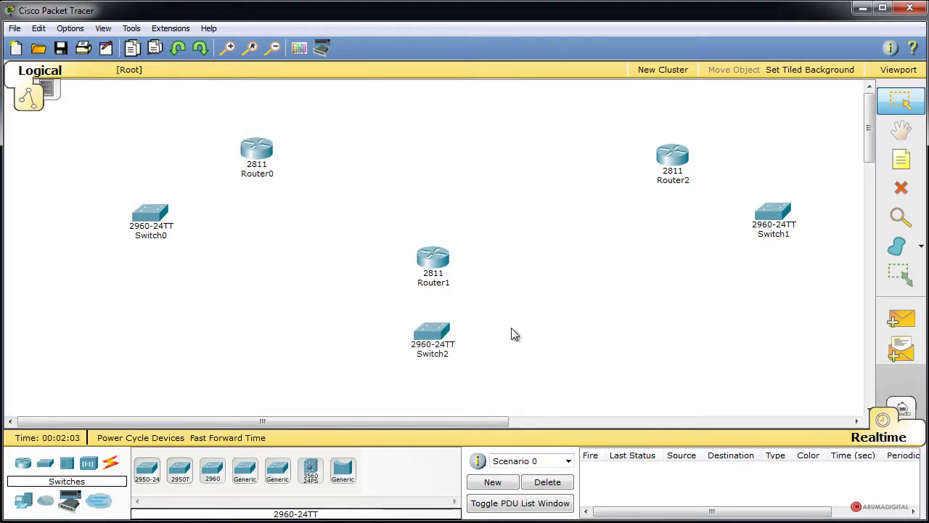
left_click_drag(171, 222, 172, 215)
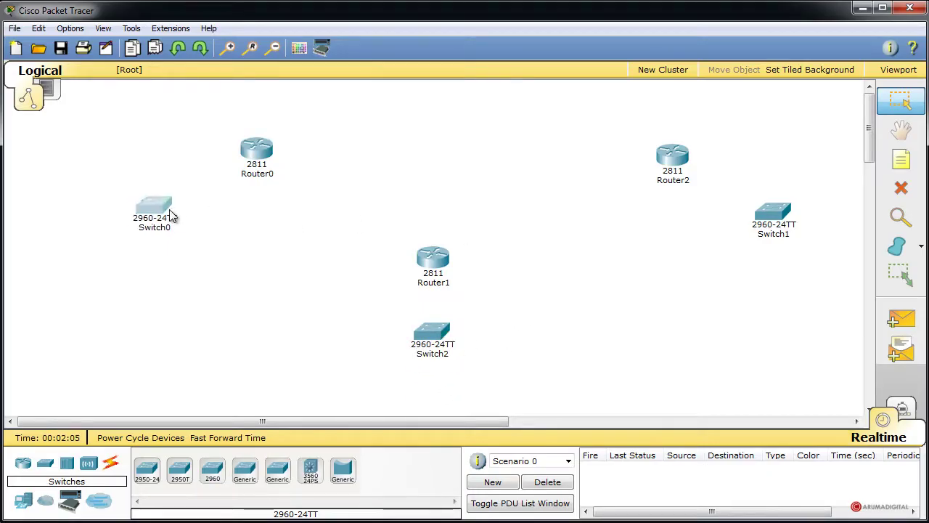
left_click_drag(782, 212, 775, 203)
left_click_drag(679, 158, 652, 154)
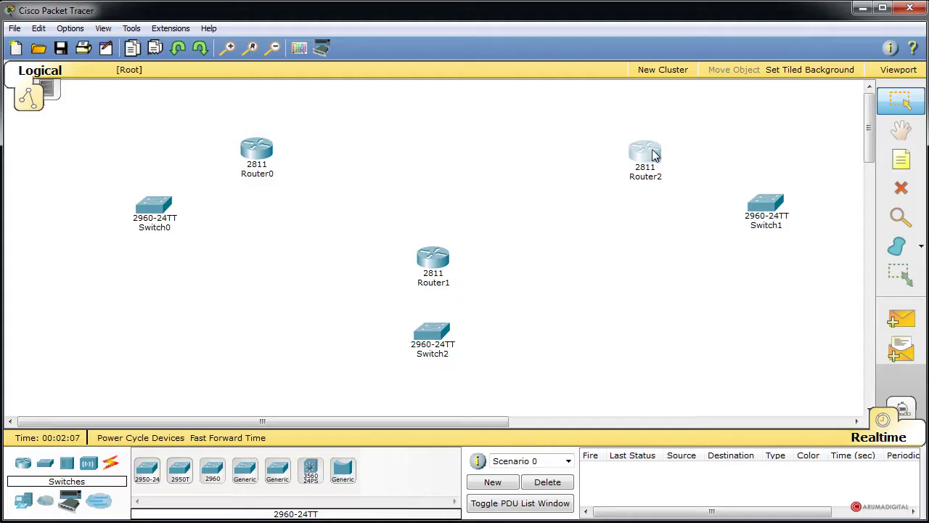
- Add three generic PCs, one near each of the three switches
left_click(23, 503)
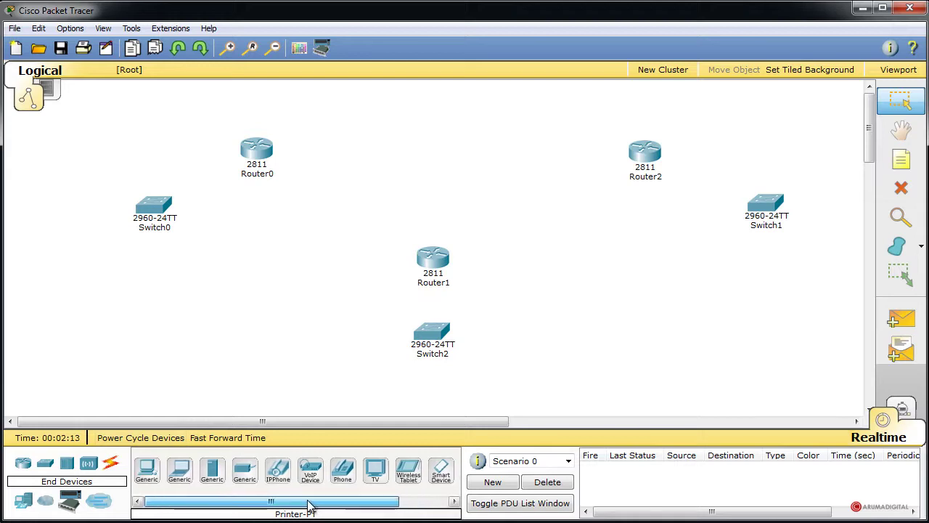
left_click_drag(146, 470, 63, 205)
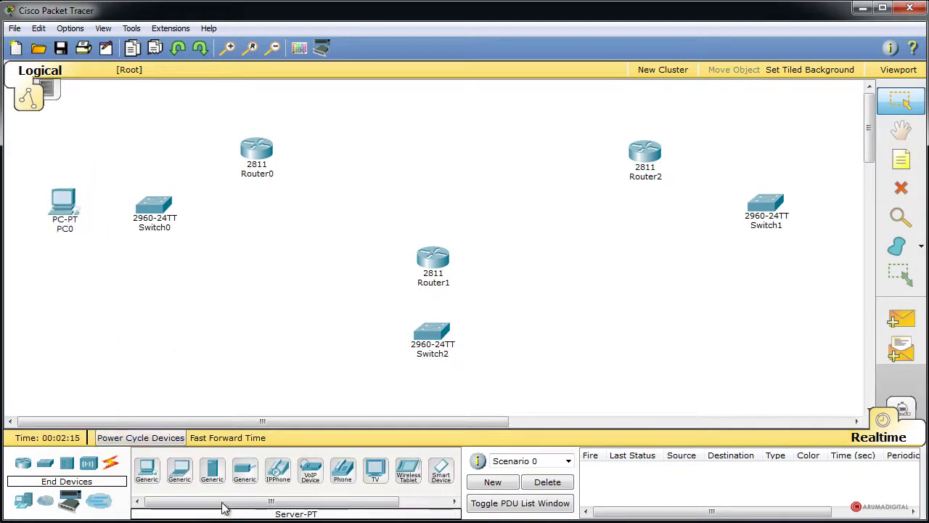
left_click_drag(148, 470, 837, 284)
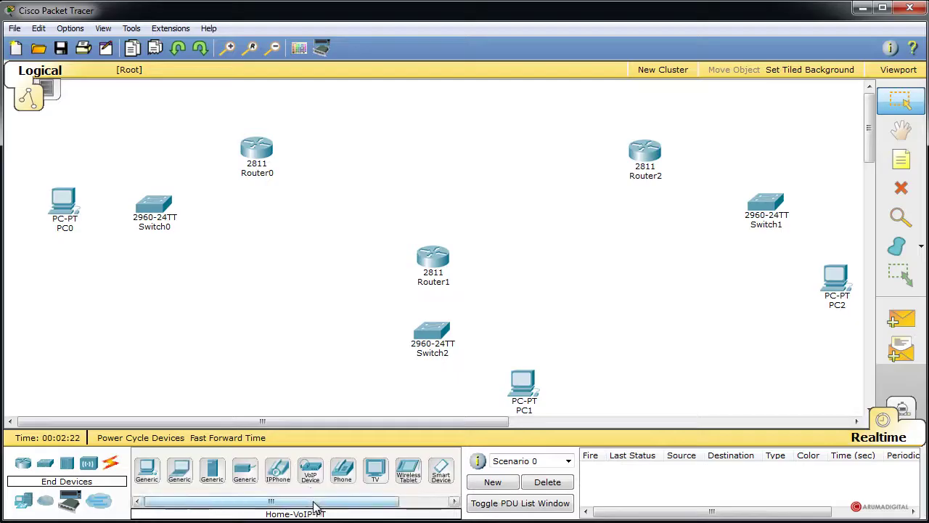
left_click_drag(200, 504, 156, 506)
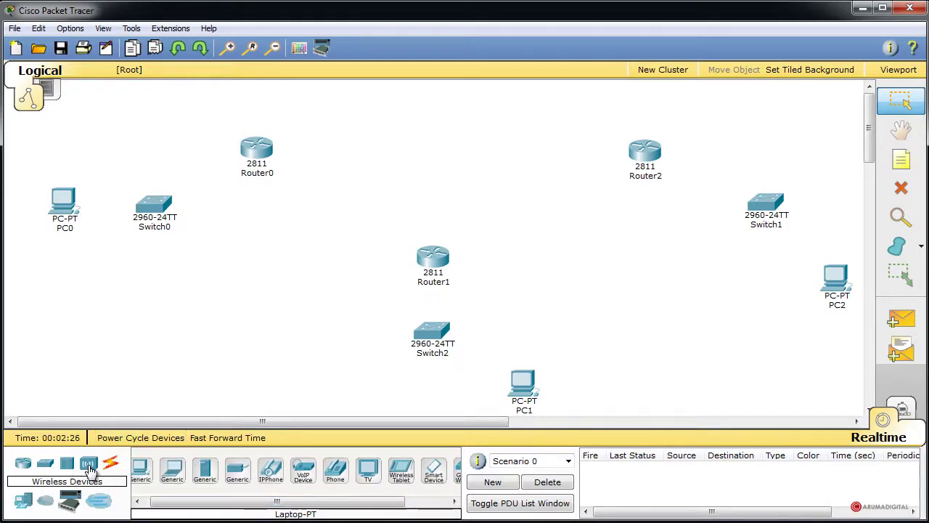
- Place a Linksys-WRT300N wireless router above and right of Router2, and move PC0 slightly away from Switch0
left_click(88, 468)
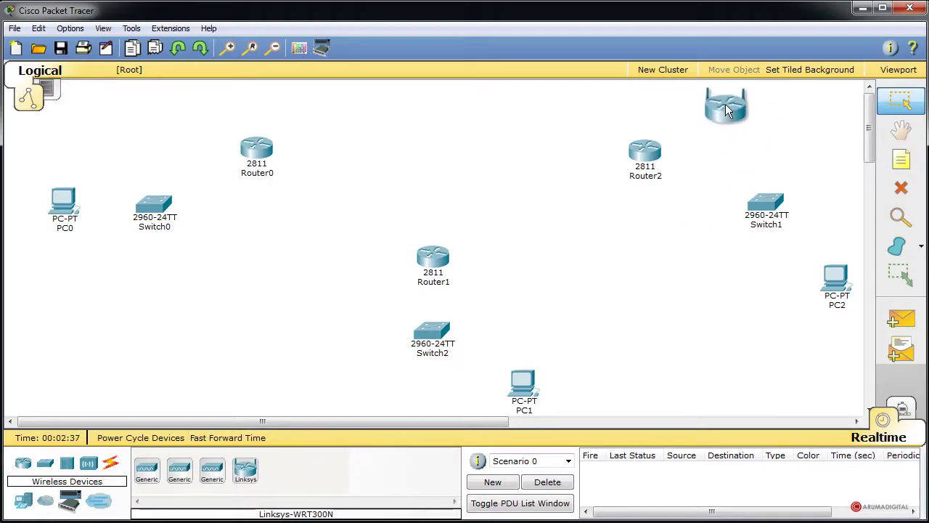
left_click(733, 113)
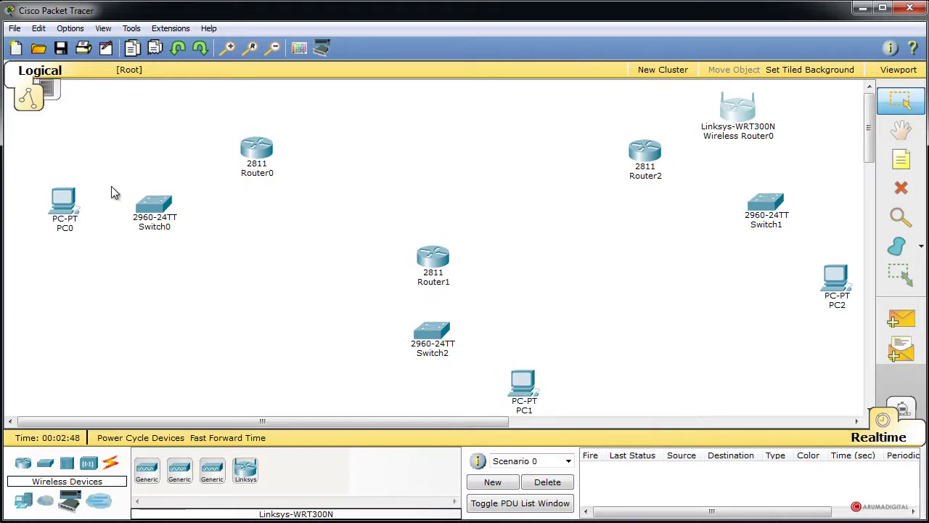
left_click_drag(64, 201, 51, 196)
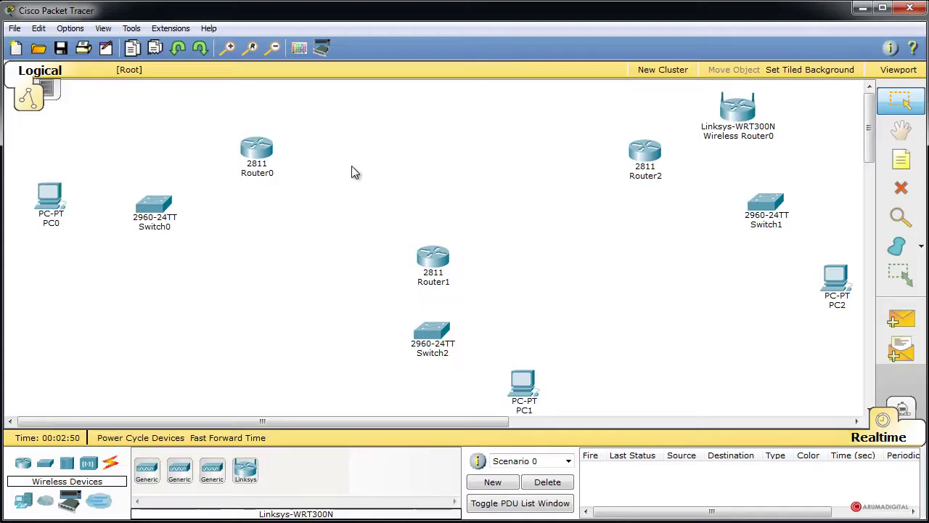
- Power off Router0, install a WIC-1T module in its upper-left WIC slot, and power it back on
left_click(270, 153)
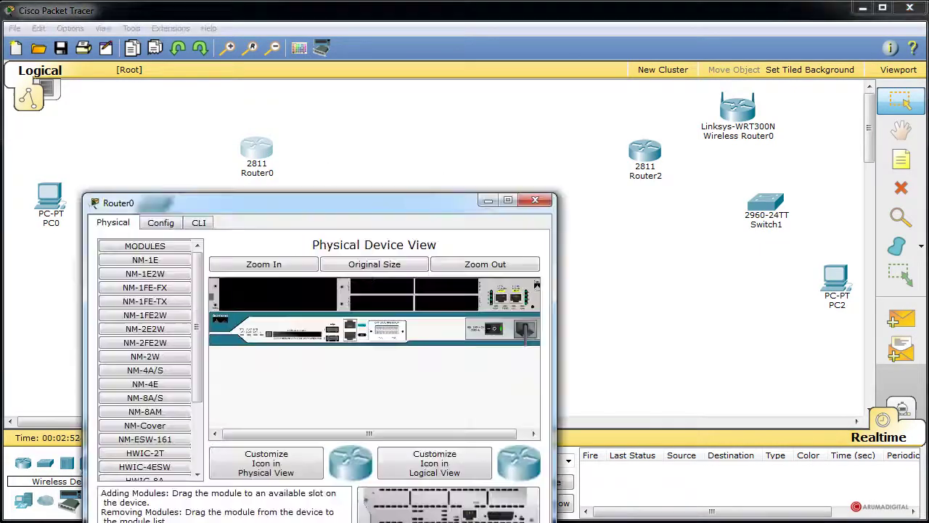
left_click_drag(370, 205, 458, 81)
left_click(578, 194)
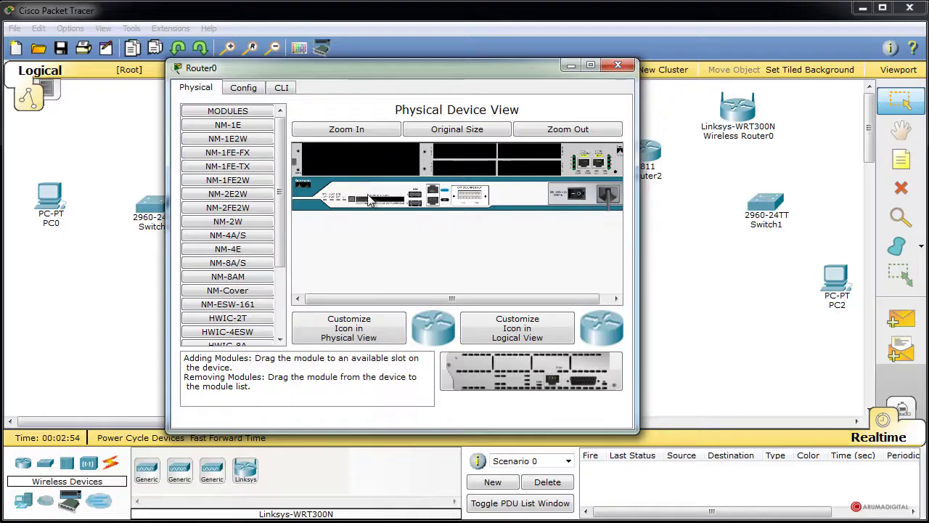
scroll(282, 200, "down", 3)
left_click_drag(245, 296, 471, 151)
left_click(581, 194)
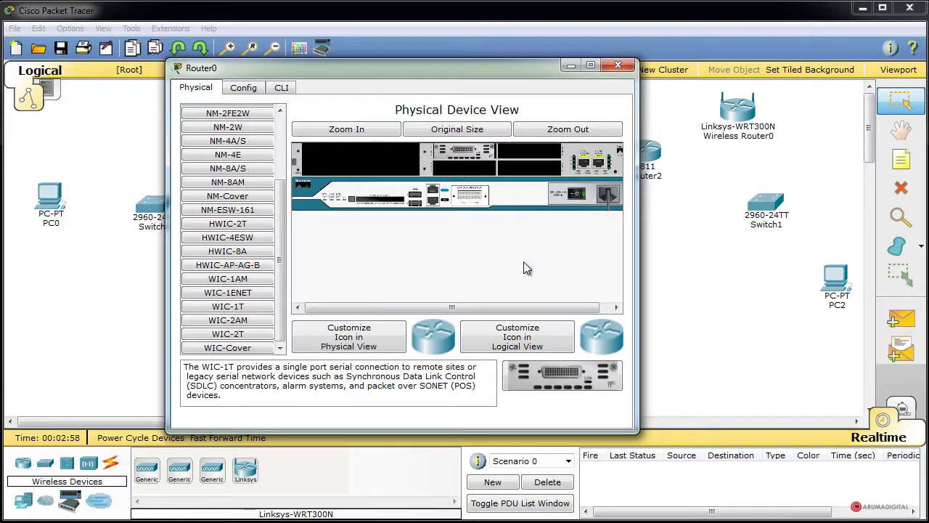
left_click(617, 65)
- With Router1 powered off, install WIC-1T modules in both of its upper WIC slots
left_click(428, 260)
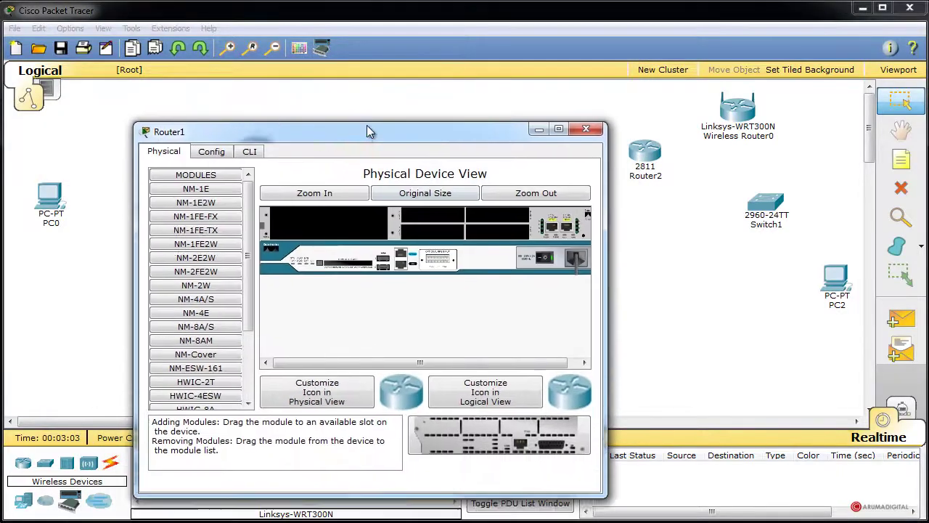
left_click_drag(367, 126, 372, 118)
left_click_drag(254, 291, 439, 209)
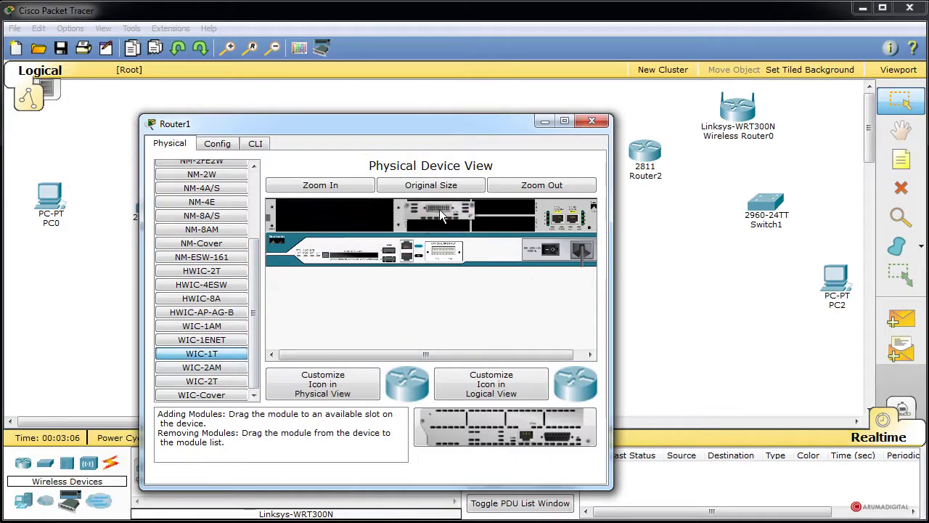
left_click(439, 207)
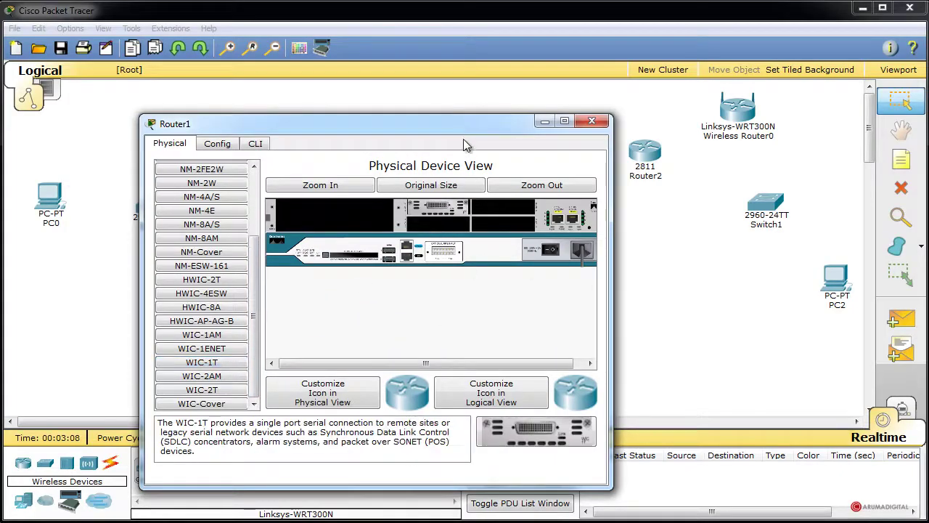
mouse_move(467, 127)
left_mouse_down()
mouse_move(458, 158)
mouse_move(477, 119)
left_mouse_up()
left_click_drag(475, 200, 455, 197)
left_click_drag(211, 353, 509, 201)
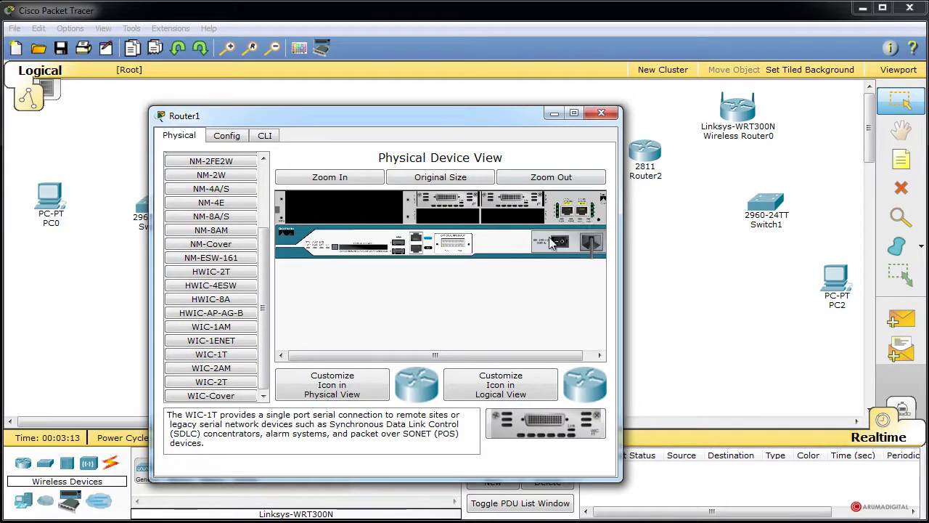
left_click(610, 116)
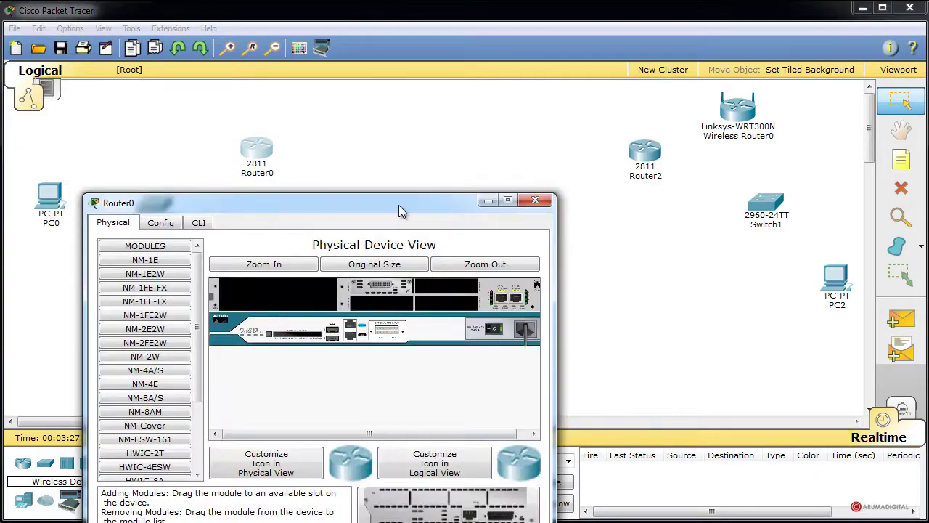
- With Router0 powered off, add a second WIC-1T module in its upper-right WIC slot, and power it back on
left_click_drag(398, 205, 455, 85)
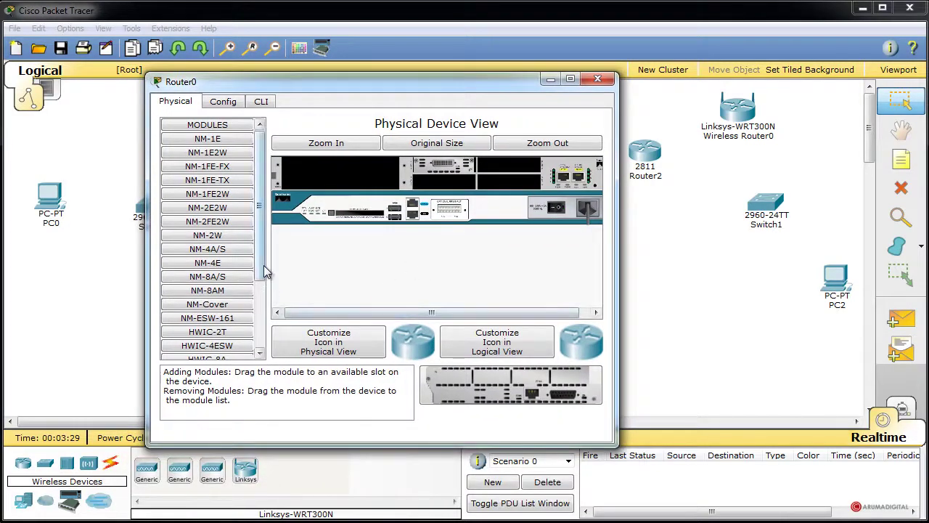
scroll(224, 319, "down", 3)
left_click_drag(222, 314, 508, 171)
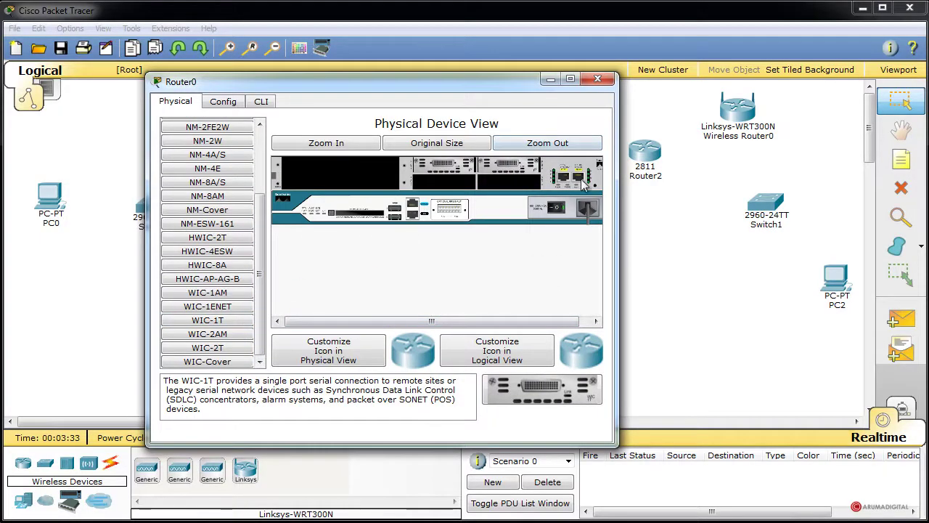
left_click(597, 79)
- Power off Router2, install a WIC-1T module in its upper-right WIC slot, and power it back on
left_click(647, 152)
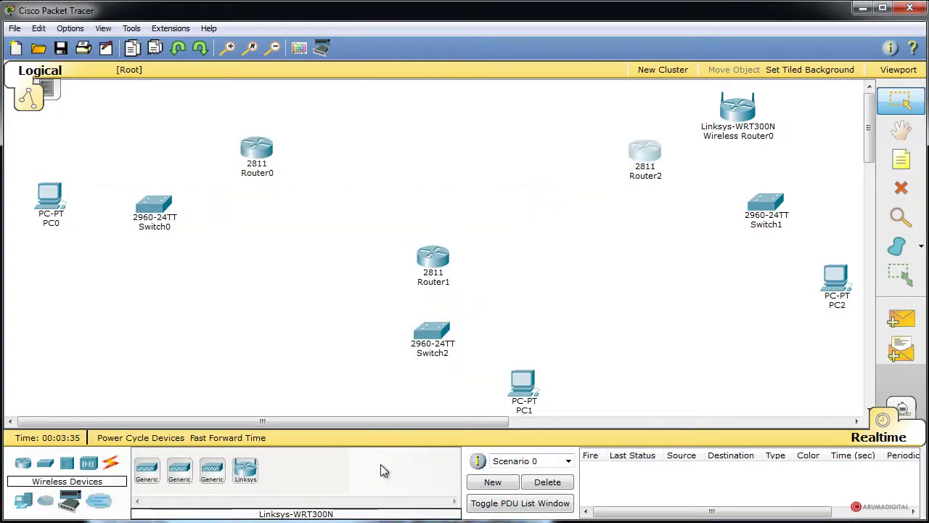
left_click_drag(396, 210, 460, 85)
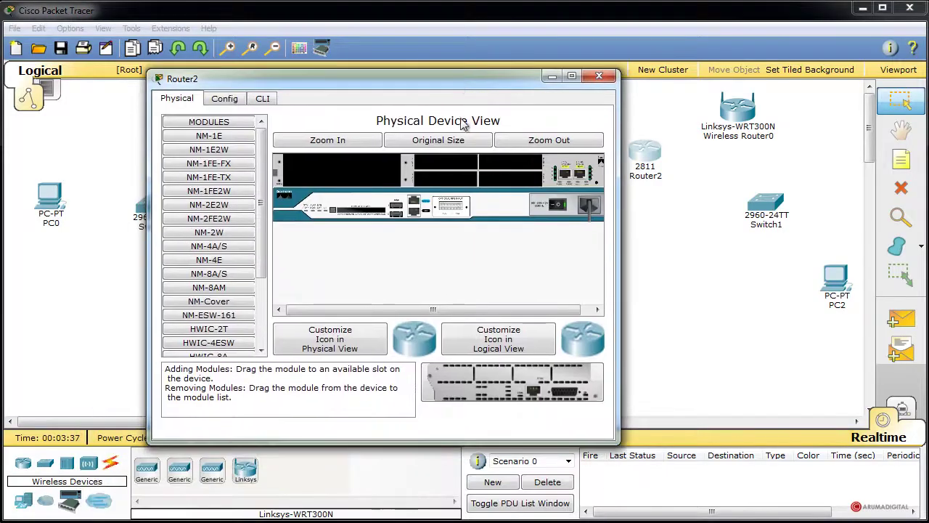
left_click(557, 206)
scroll(218, 247, "down", 3)
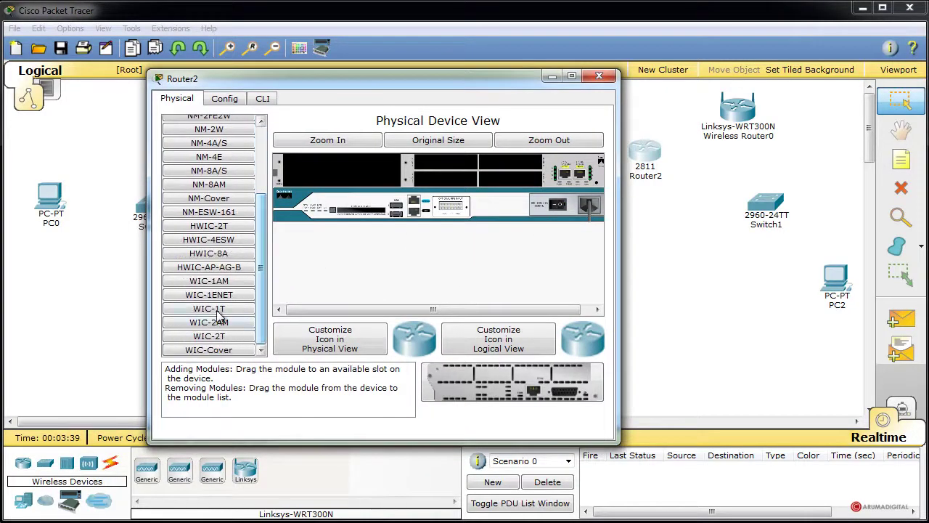
left_click_drag(218, 309, 512, 161)
left_click(559, 207)
left_click(598, 76)
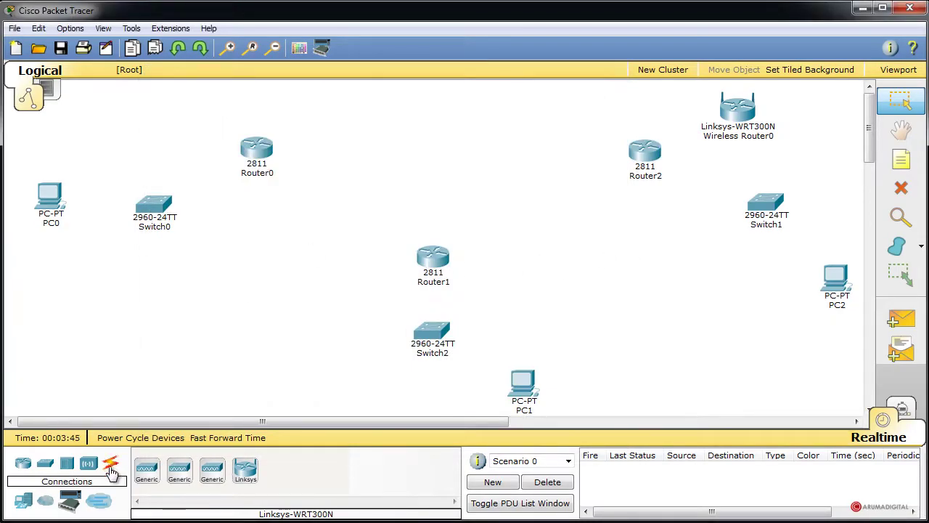
- Add a note reading 10.0.0.0/30 and place it between Router0 and Router1
left_click(901, 161)
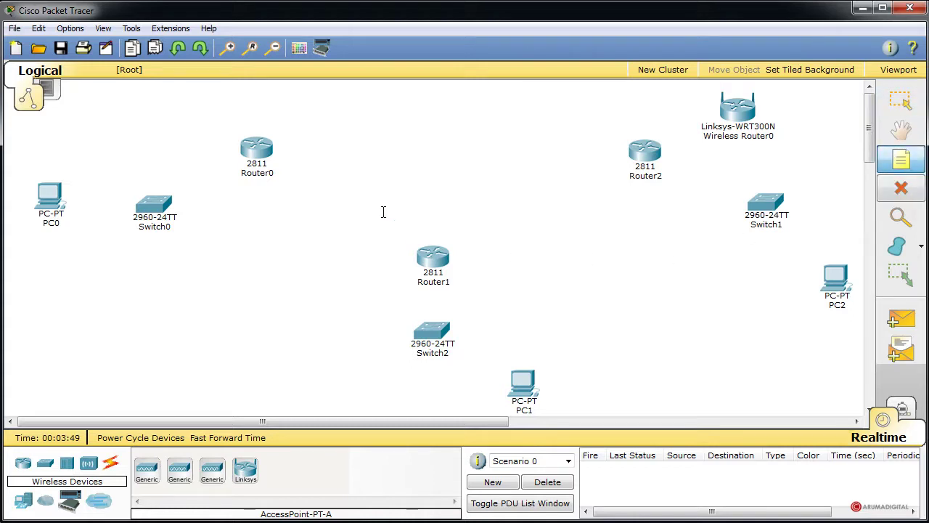
left_click(342, 171)
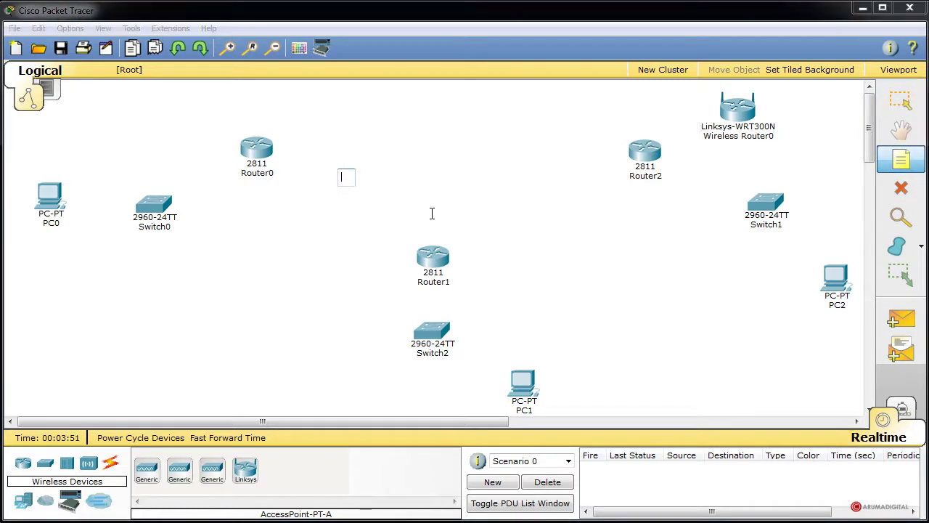
type("10.0.0.0")
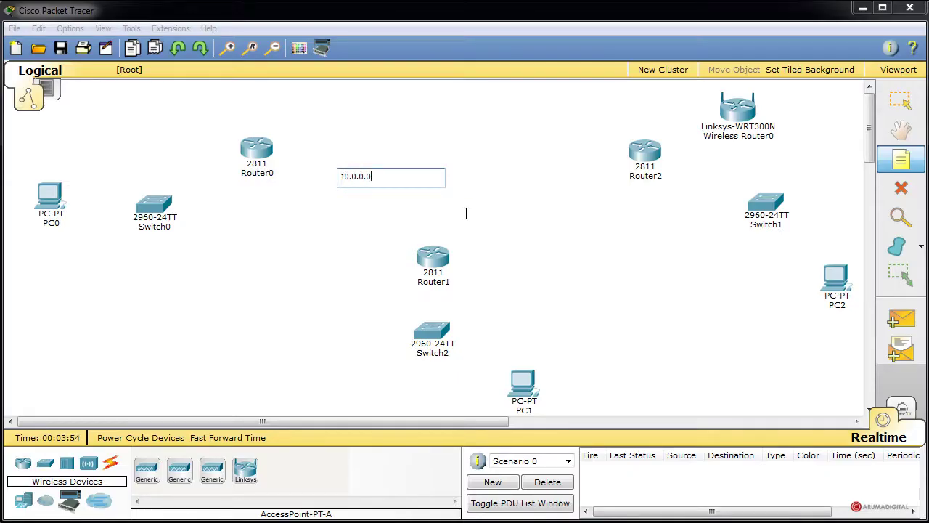
left_click(370, 197)
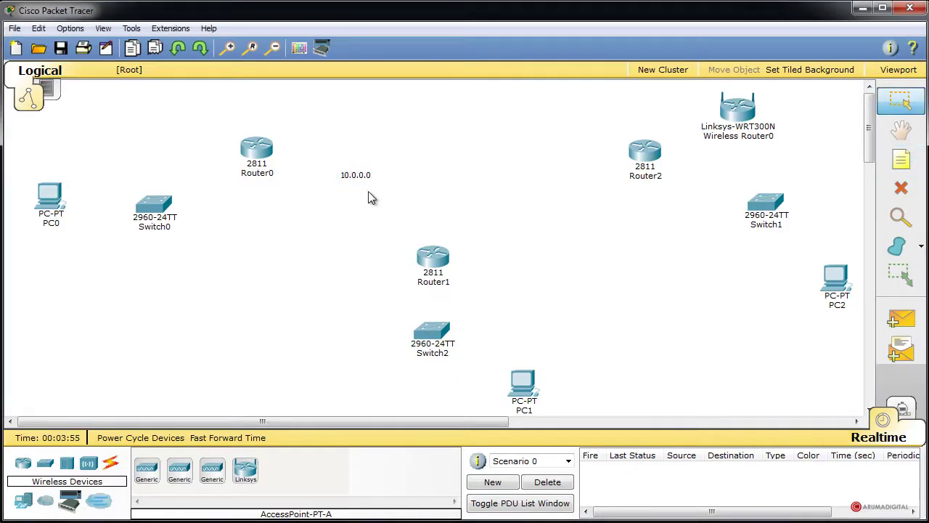
double_click(365, 162)
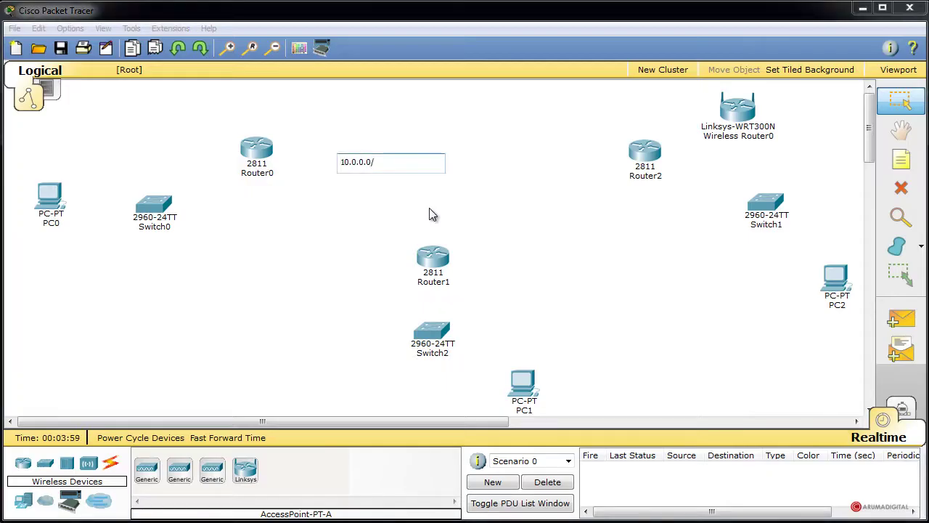
left_click(504, 233)
left_click_drag(367, 162, 368, 190)
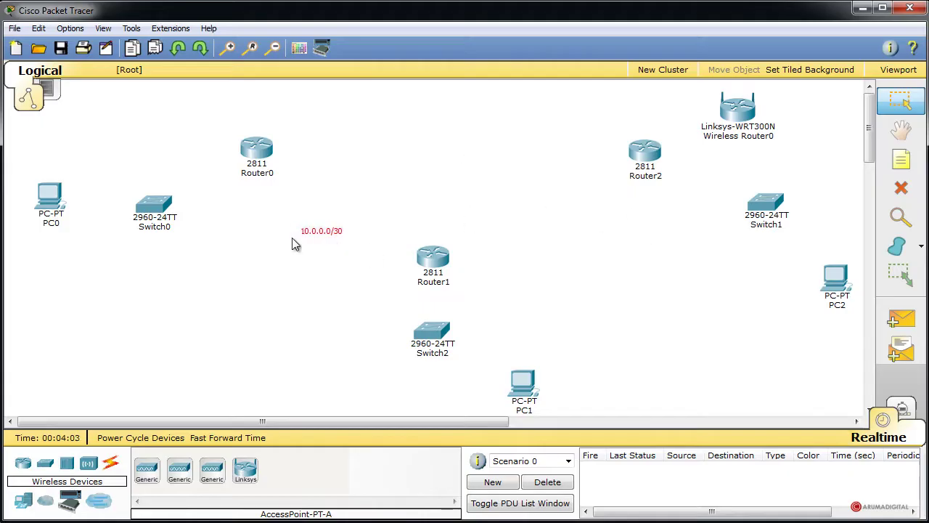
- Copy the text of the 10.0.0.0/30 note into a new note between Router1 and Router2, changed to 11.0.0.0/30
double_click(313, 232)
key("ctrl+c")
left_click(506, 293)
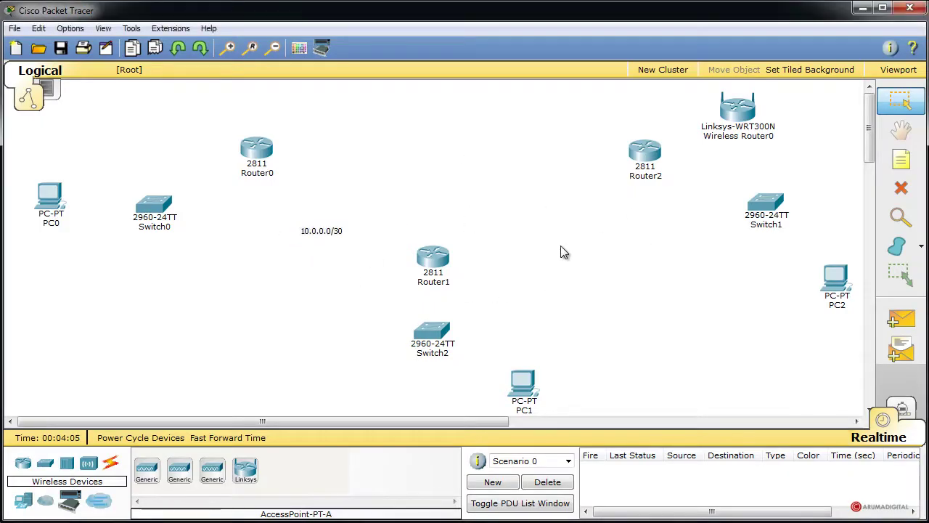
left_click(901, 159)
left_click(521, 224)
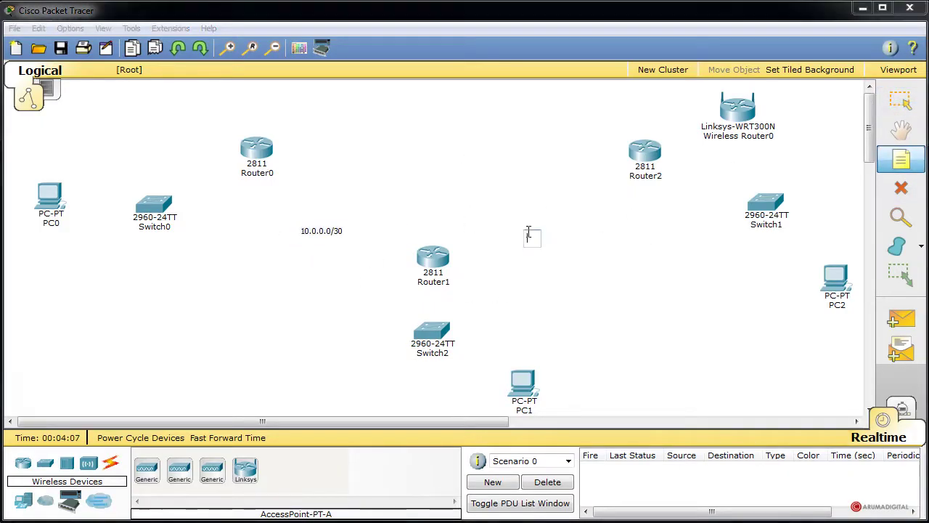
key("ctrl+v")
key("Delete")
type("1")
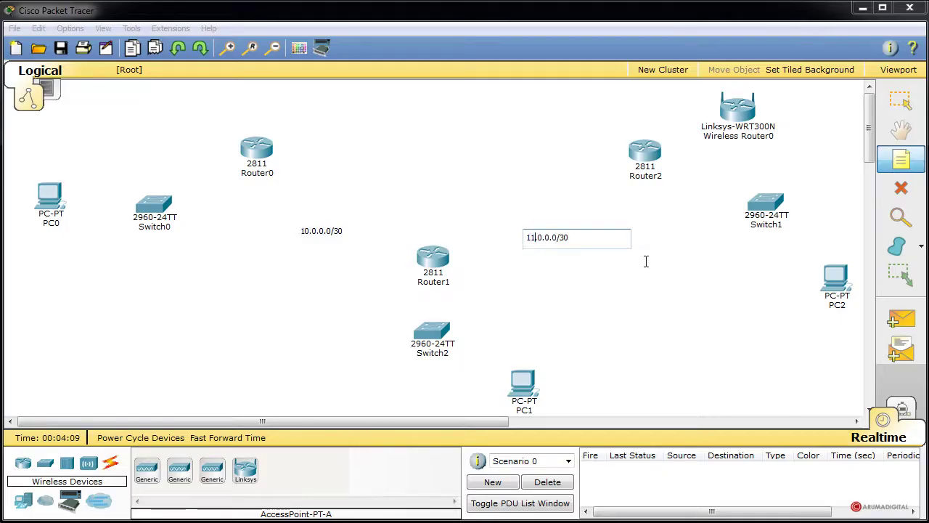
left_click(645, 262)
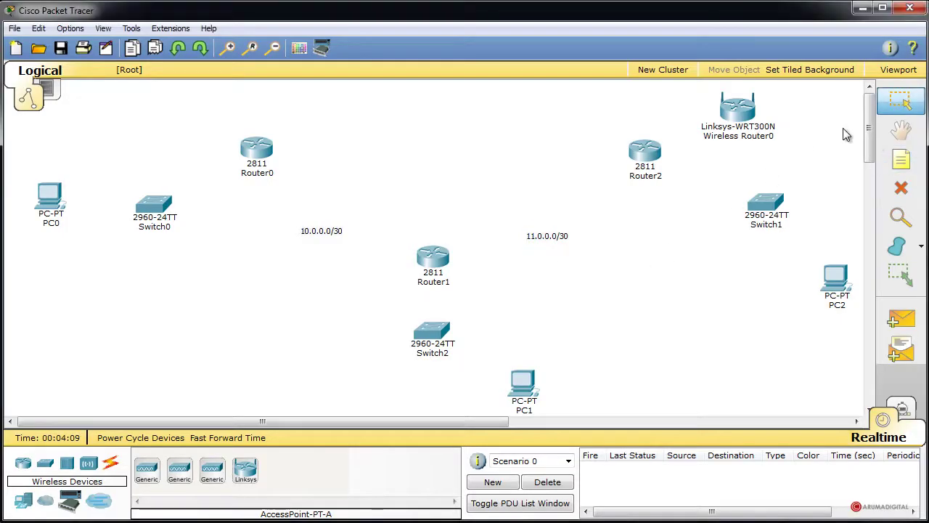
- Add a note from the copied text, changed to 12.0.0.0/30, and place it midway between Router0 and Router2
left_click(412, 117)
key("ctrl+v")
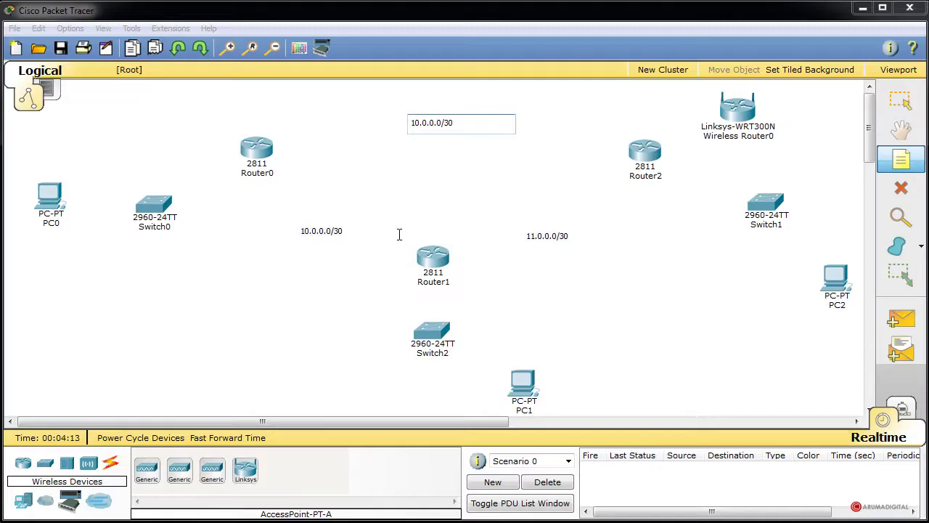
key("Delete")
type("2")
left_click(636, 228)
left_click_drag(436, 130, 454, 130)
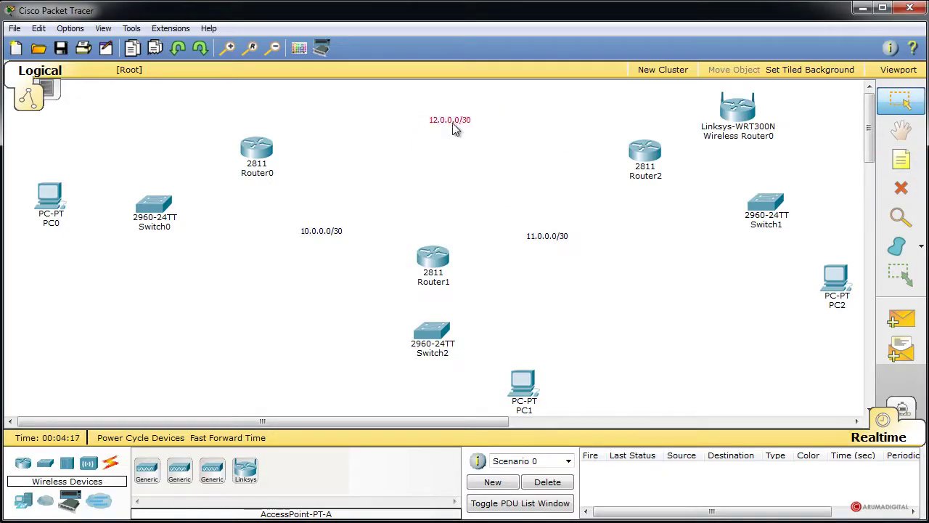
- Add a note reading 172.16.0.0/16 below PC0 and Switch0
left_click(901, 160)
left_click(100, 278)
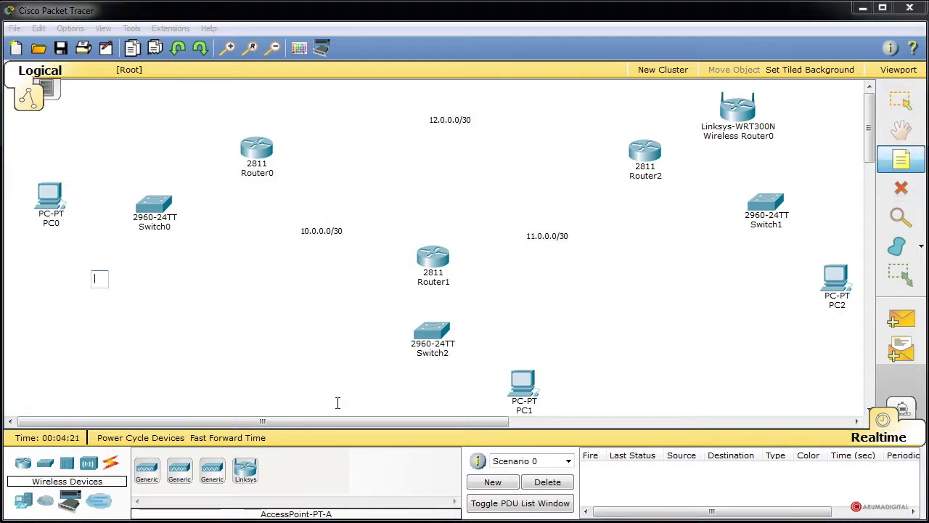
type("172.1")
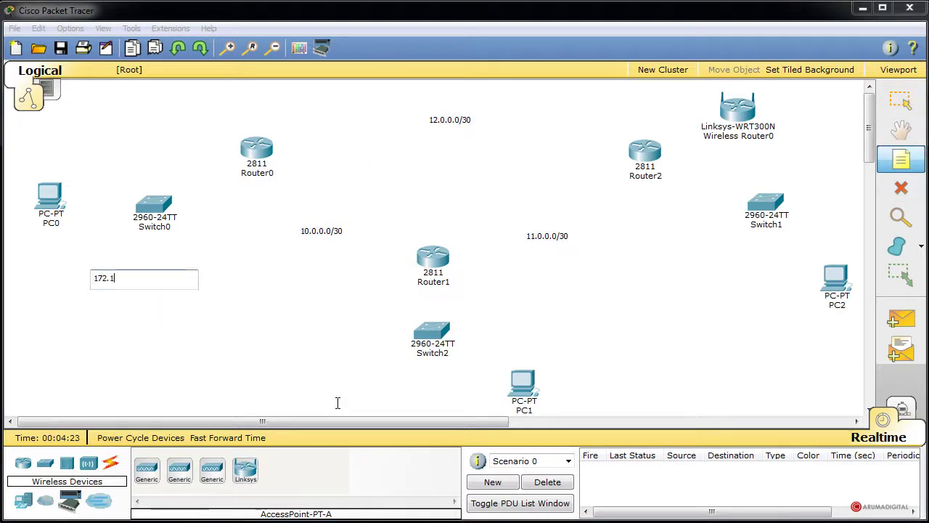
type("6.0.0")
left_click(134, 277)
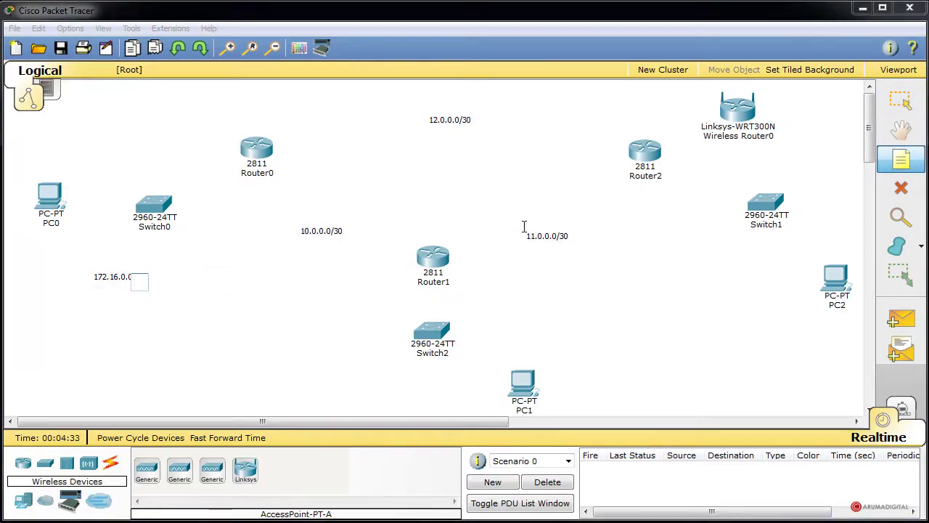
key("Escape")
left_click(133, 278)
left_click(132, 278)
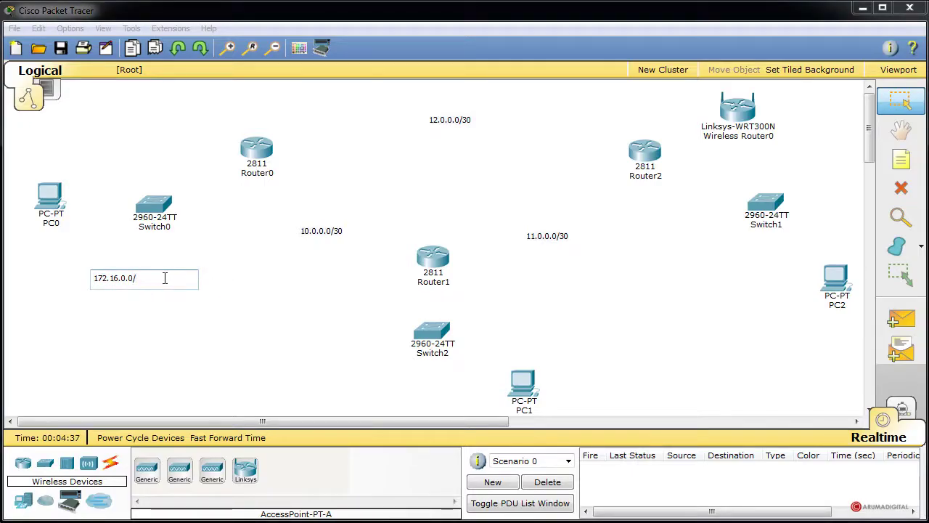
left_click(283, 276)
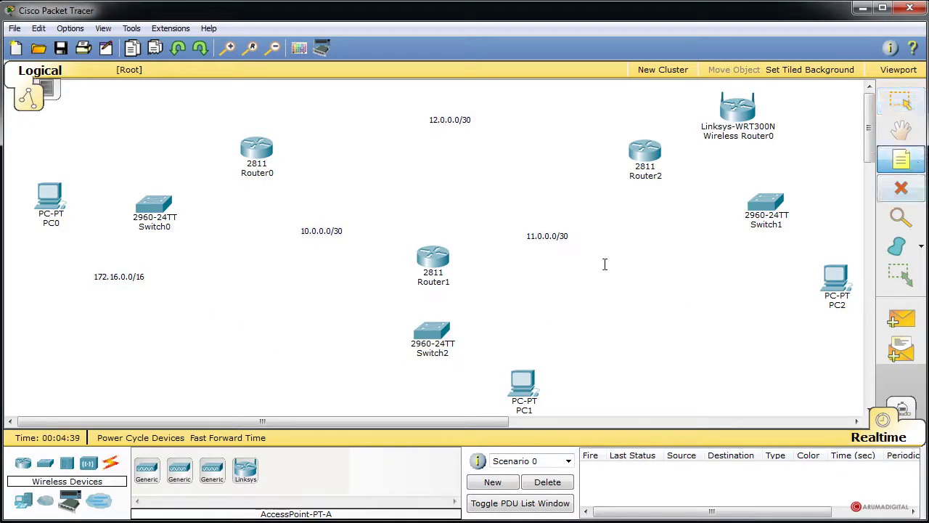
- Add a note reading 172.17.0.0 beside PC2 and another reading 192.168.1.0 below PC2
left_click(715, 270)
type("172.17.0.0")
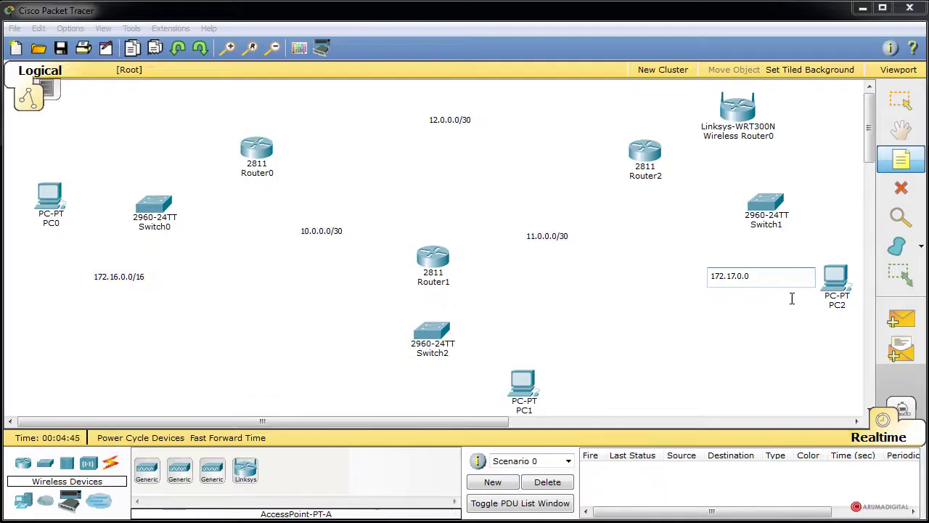
left_click(792, 298)
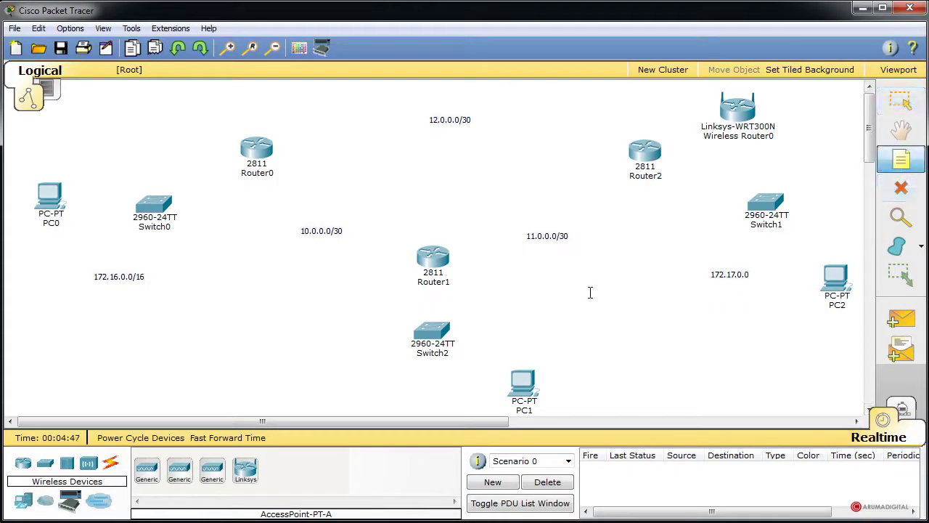
left_click(761, 333)
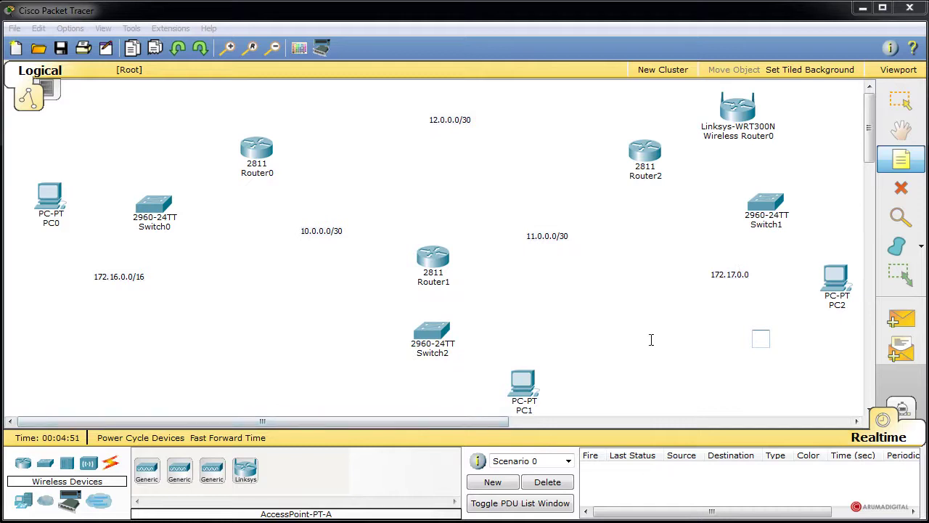
type("192.168.1.0")
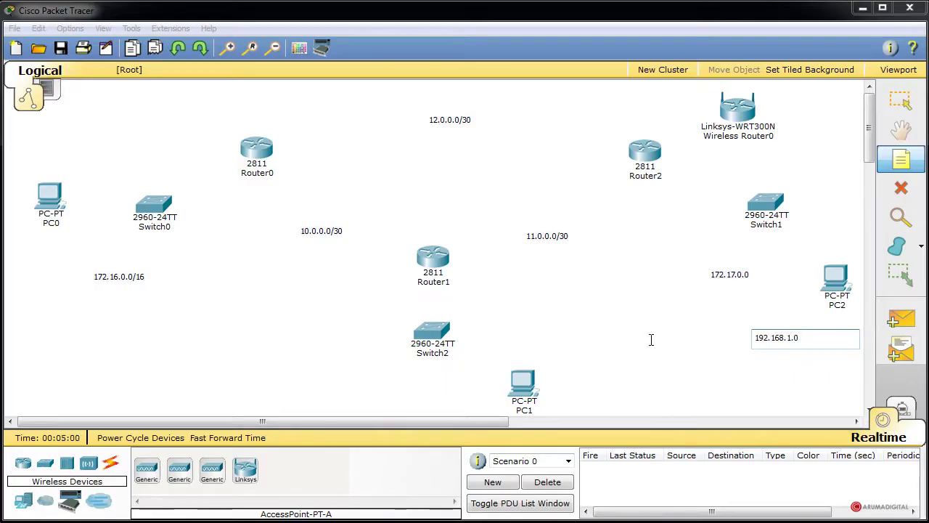
key("Escape")
- Reposition the 172.17.0.0 note to the lower left of Switch2, the 192.168.1.0 note below Switch1, and Wireless Router0 slightly to the right
left_click_drag(733, 274, 383, 388)
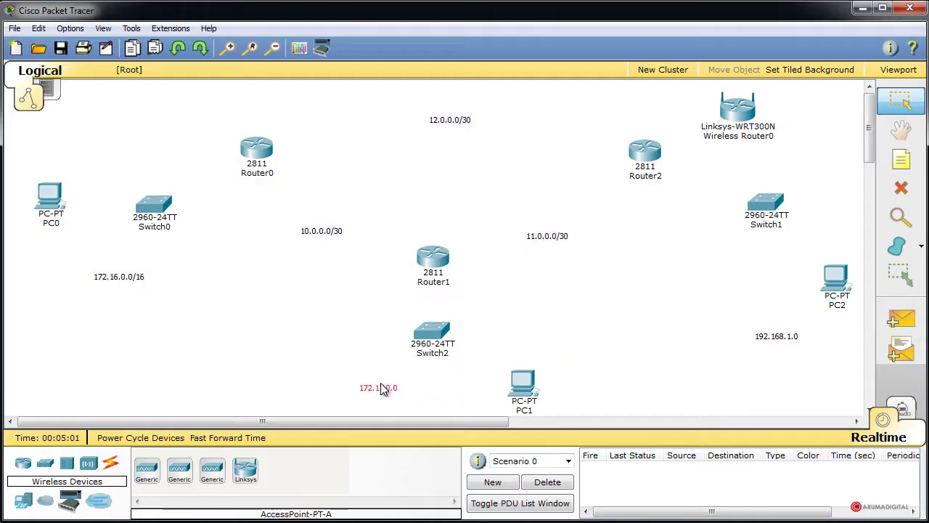
left_click_drag(773, 338, 712, 249)
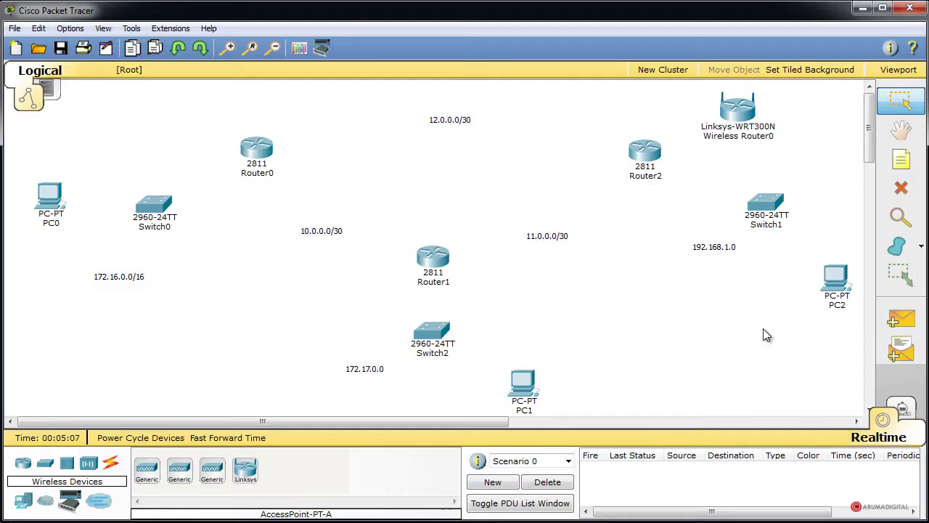
left_click_drag(729, 125, 753, 125)
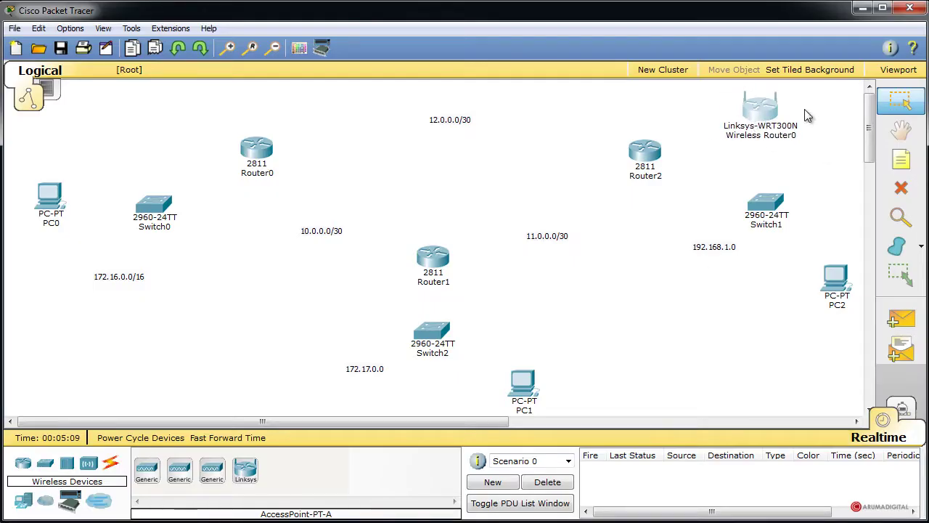
left_click(687, 364)
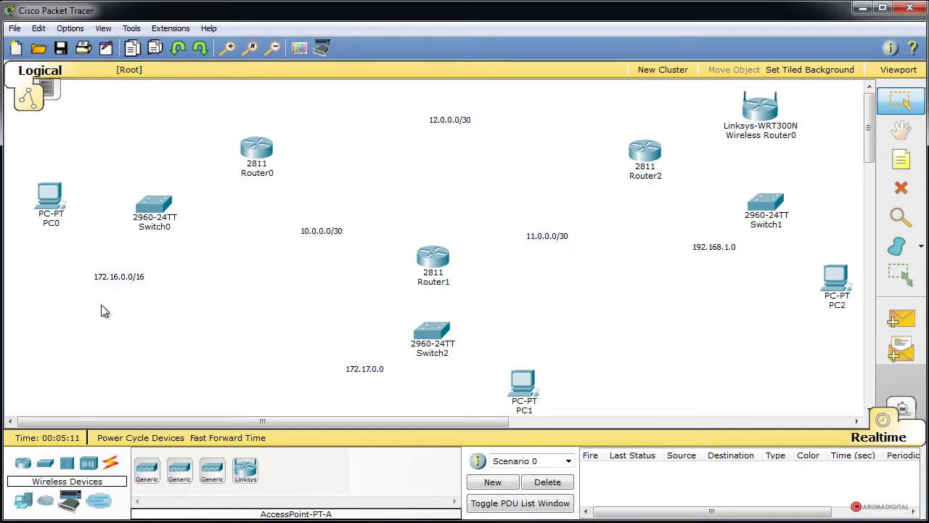
- Connect Router1's Serial0/2/0 to Router0's Serial0/2/0 with a Serial DCE cable, starting from Router1
left_click(110, 462)
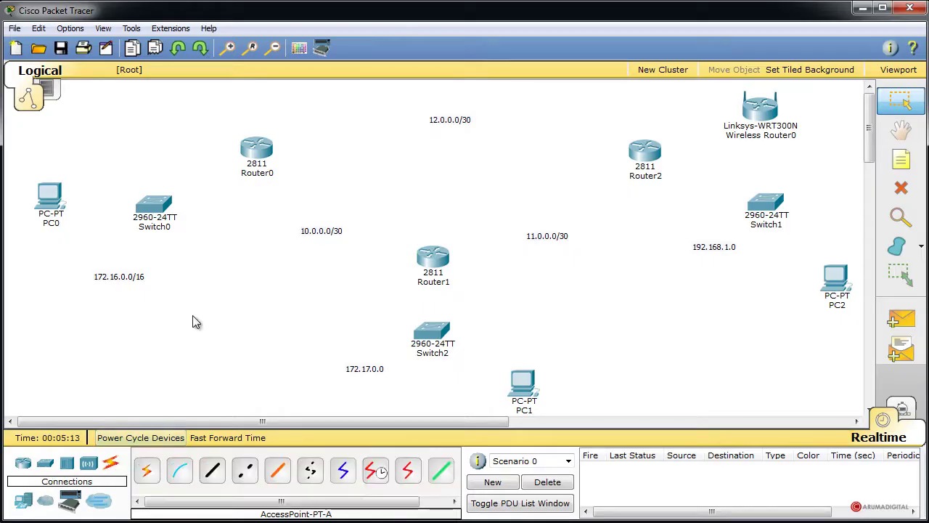
left_click(385, 473)
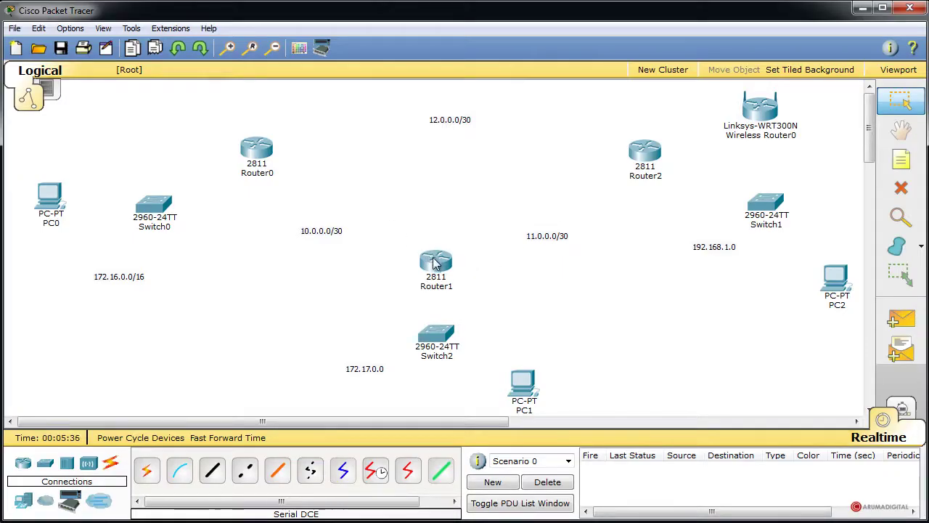
left_click(378, 478)
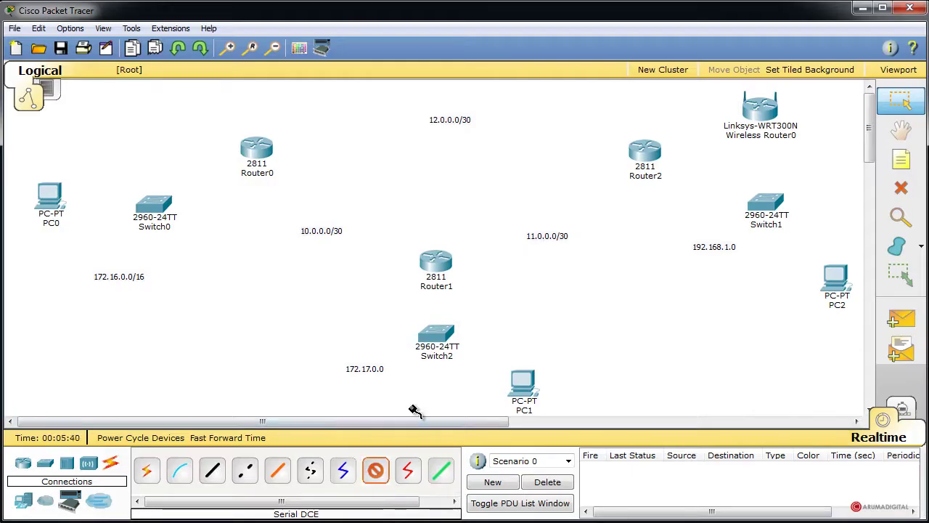
left_click(434, 262)
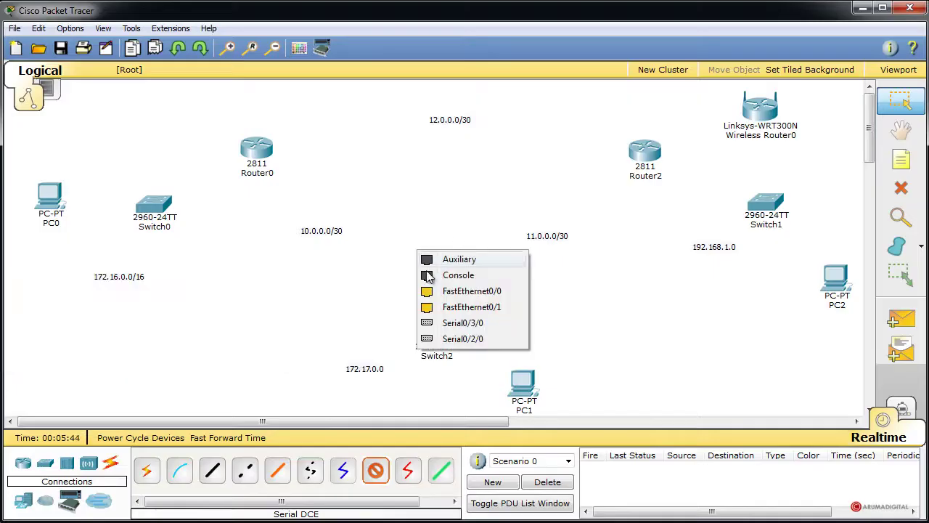
left_click(447, 341)
left_click(258, 151)
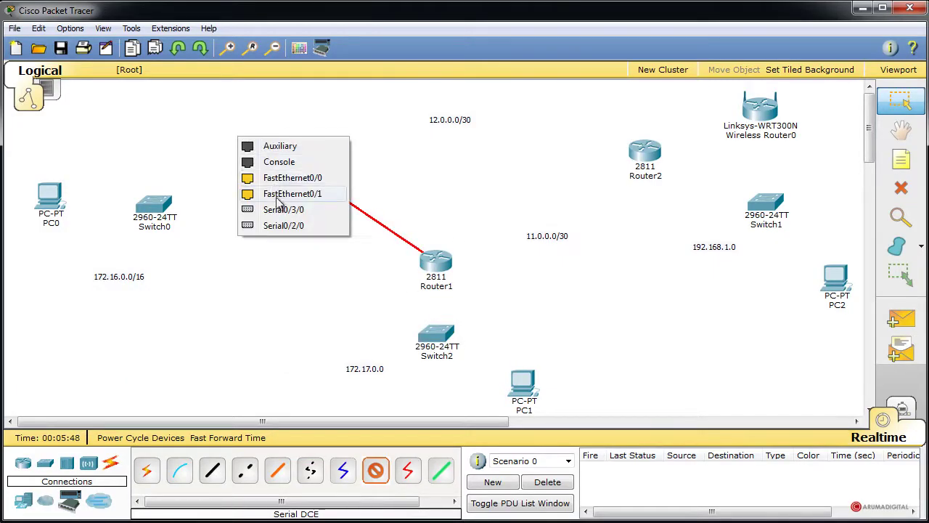
left_click(286, 226)
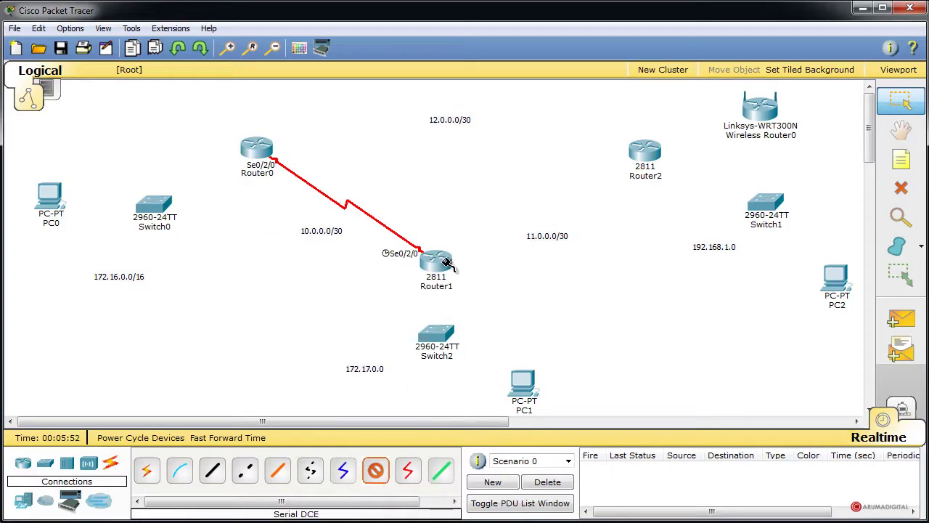
- Connect Router1's Serial0/3/0 to Router2's Serial0/3/0 with the Serial DCE cable, starting from Router1
left_click(444, 262)
left_click(444, 322)
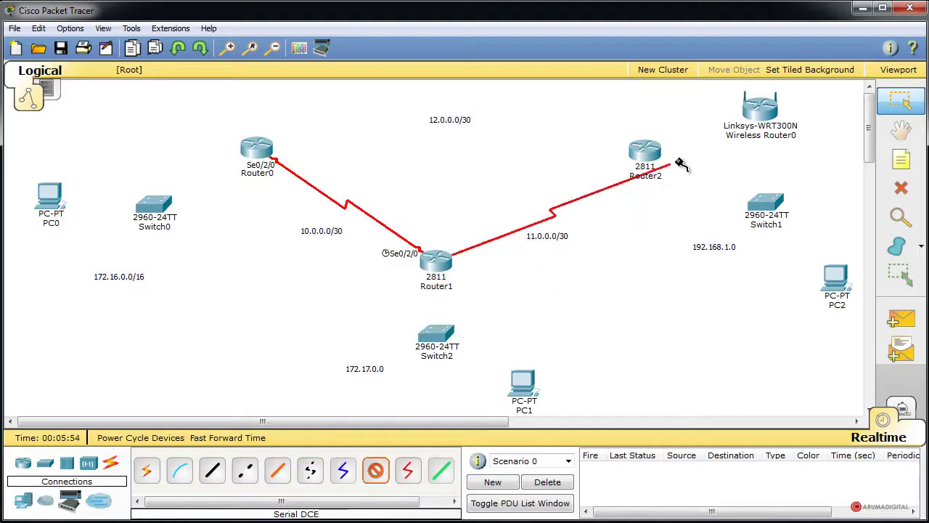
left_click(643, 152)
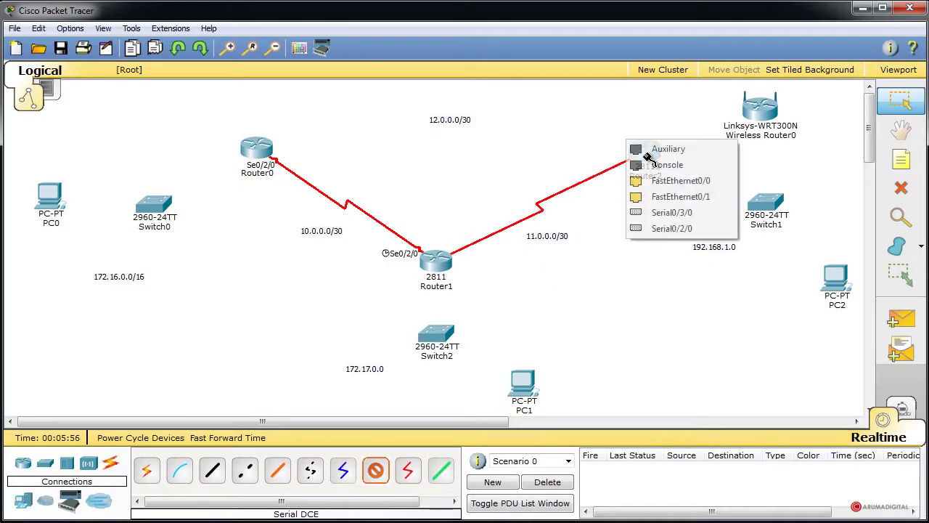
left_click(672, 213)
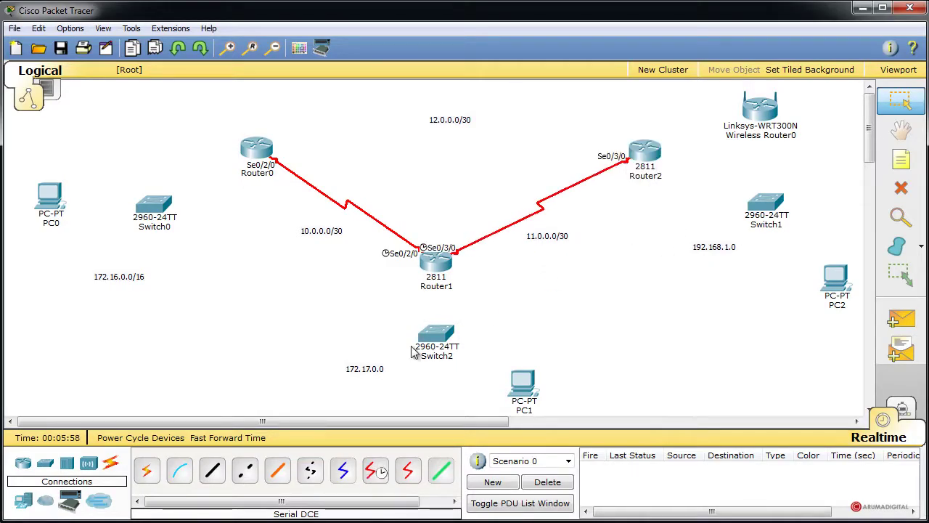
- Connect Router2's Serial0/2/0 to Router0's Serial0/3/0 with a Serial DCE cable, starting from Router2
left_click(382, 473)
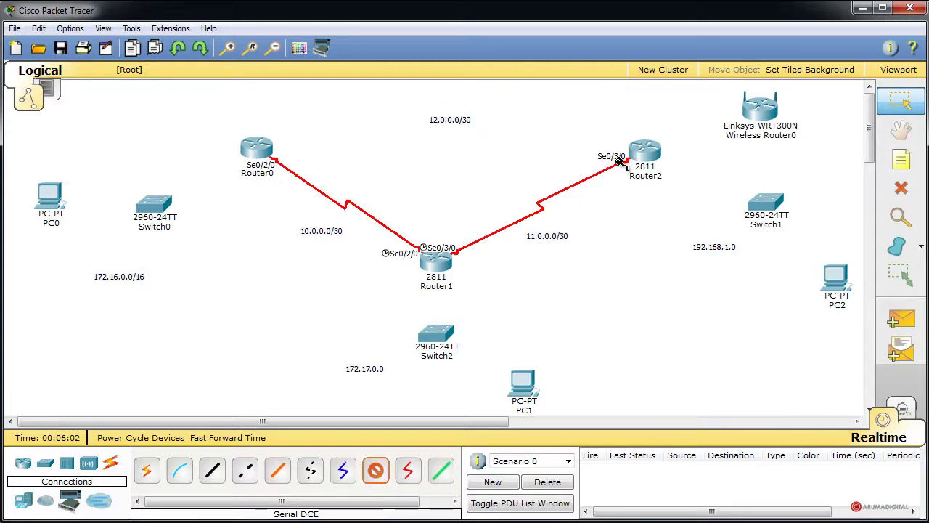
left_click(645, 150)
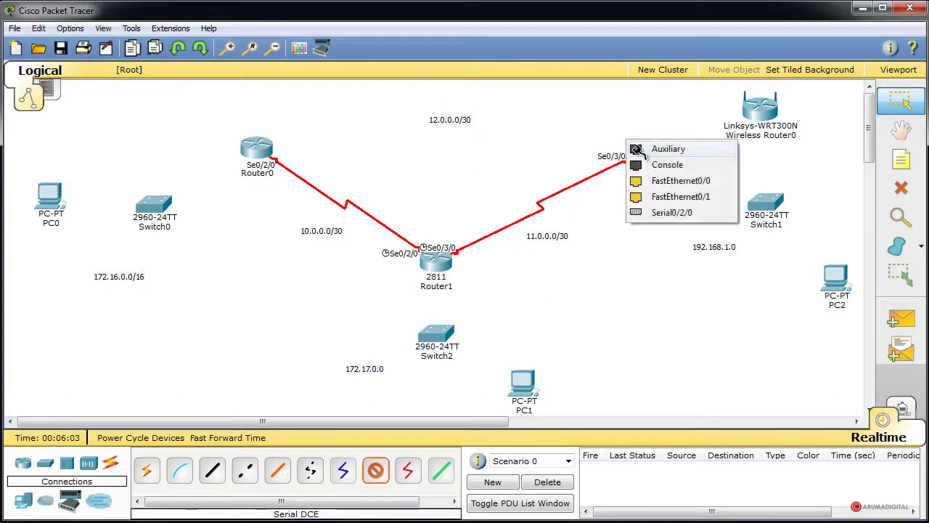
left_click(657, 211)
left_click(249, 146)
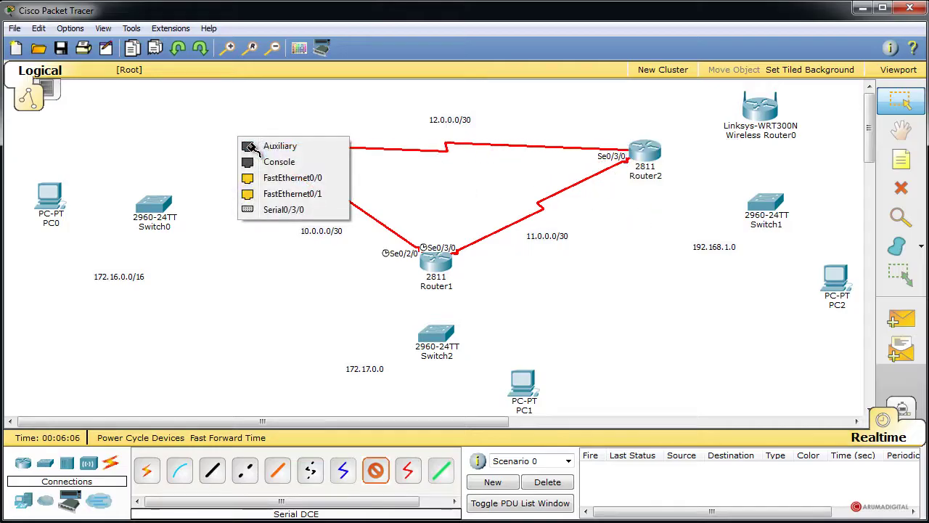
left_click(299, 212)
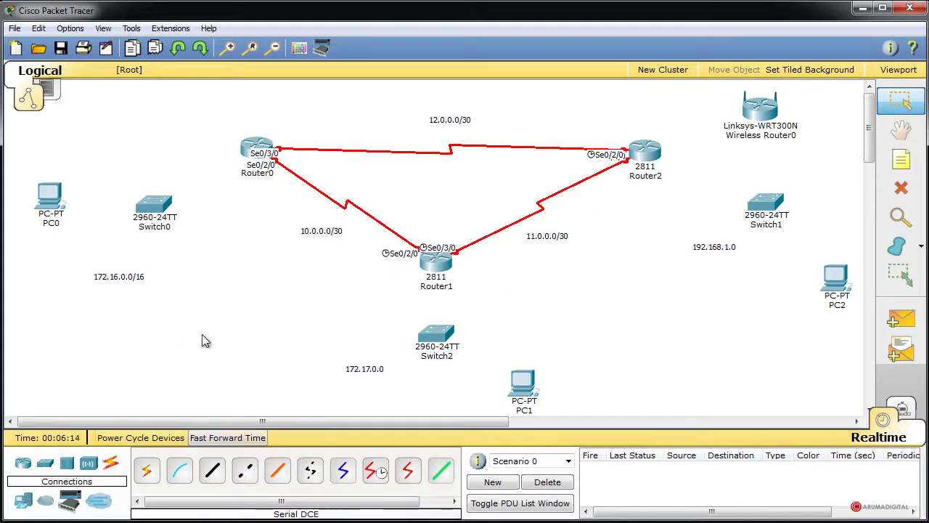
- Connect Router0's FastEthernet0/0 to Switch0's FastEthernet0/1 with a Copper Straight-Through cable
left_click(211, 469)
left_click(256, 144)
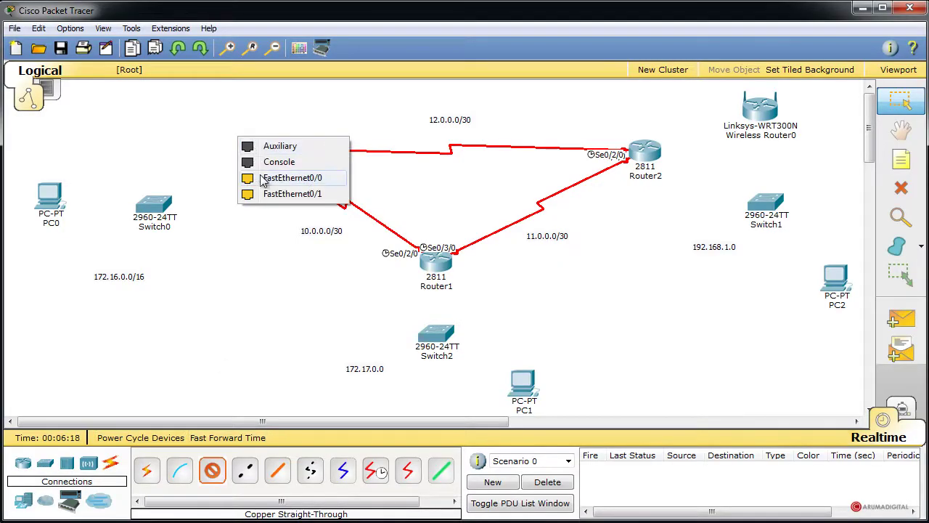
left_click(263, 183)
left_click(158, 209)
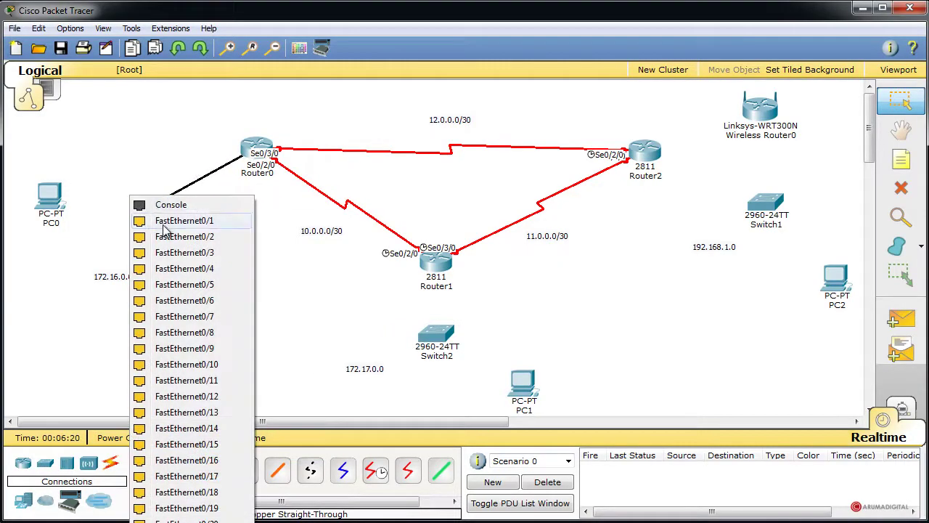
left_click(173, 226)
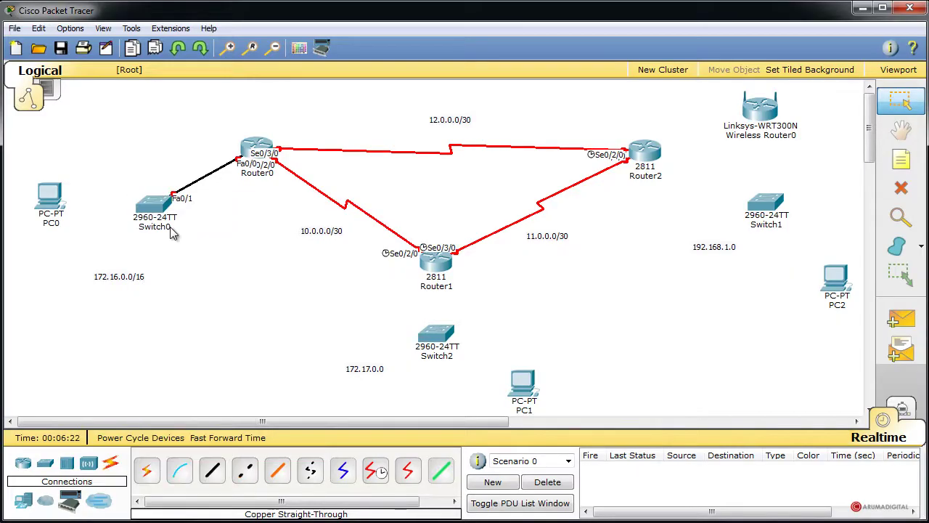
- Connect Switch0's FastEthernet0/2 to PC0's FastEthernet0 with a Copper Straight-Through cable
left_click(222, 473)
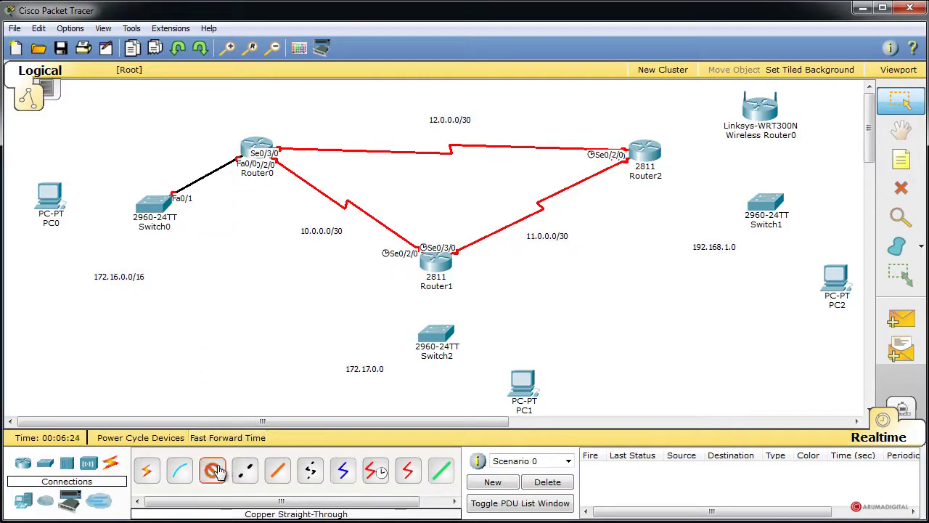
left_click(151, 204)
left_click(152, 227)
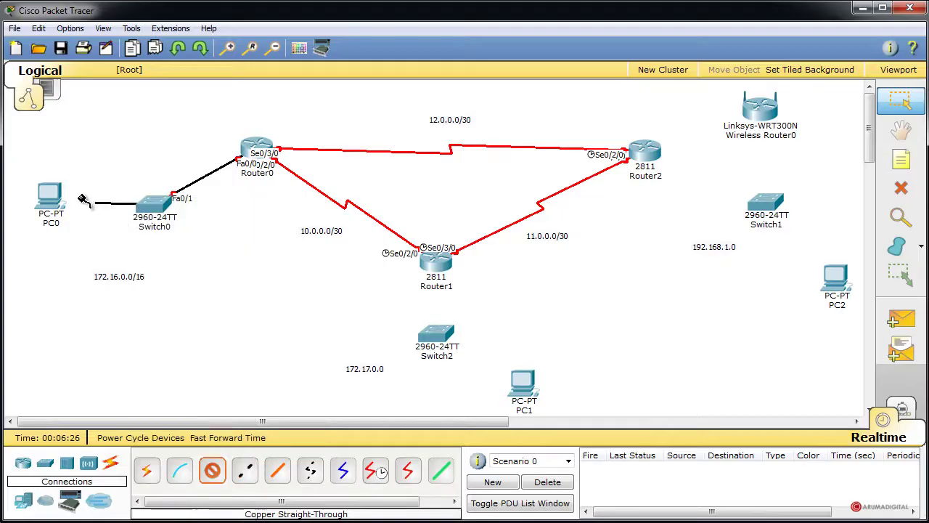
left_click(49, 194)
left_click(73, 207)
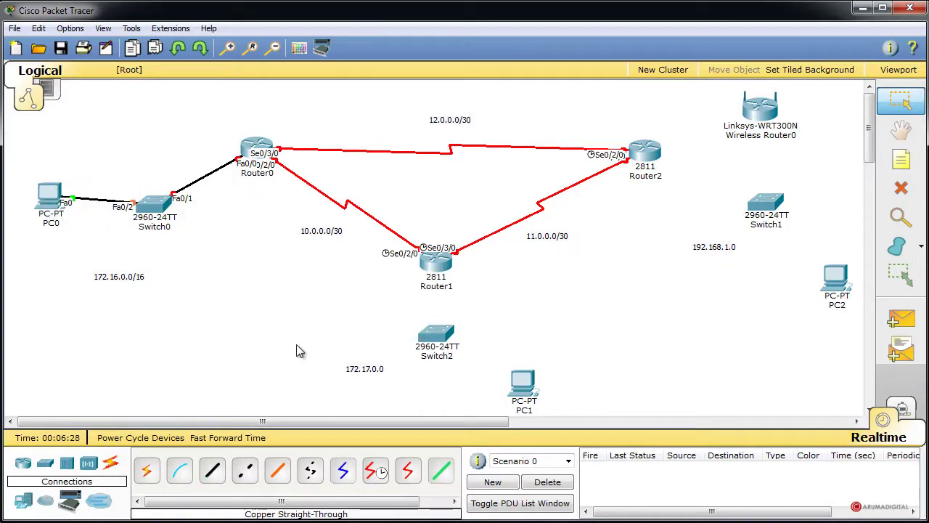
- Connect Router2's FastEthernet0/0 to Switch1's FastEthernet0/1 with a Copper Straight-Through cable
left_click(218, 473)
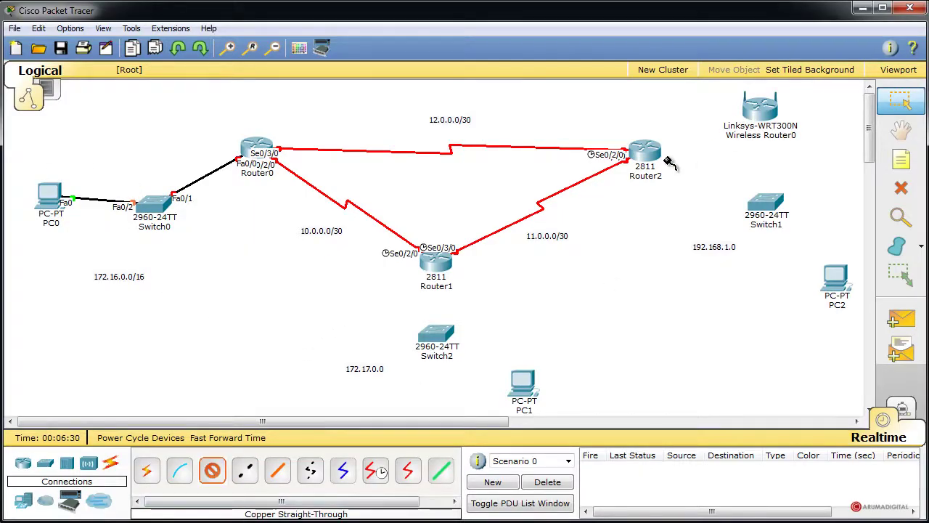
left_click(643, 162)
left_click(671, 187)
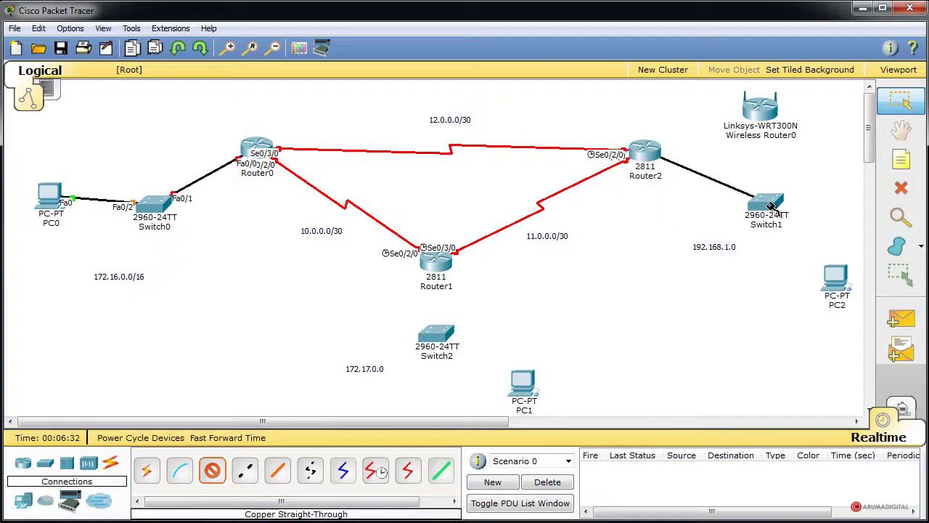
left_click(765, 203)
left_click(786, 213)
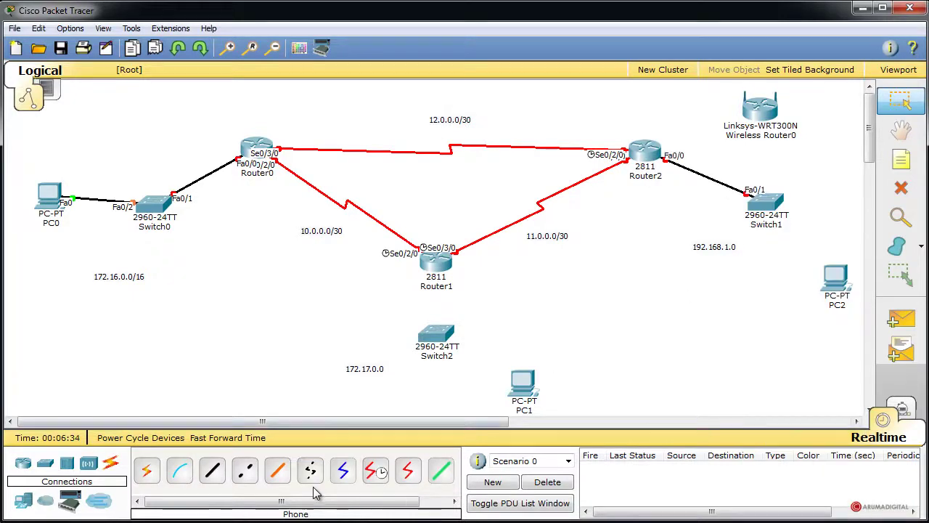
- Connect Switch1's FastEthernet0/2 to PC2's FastEthernet0 with a Copper Straight-Through cable
left_click(212, 470)
left_click(751, 197)
left_click(777, 219)
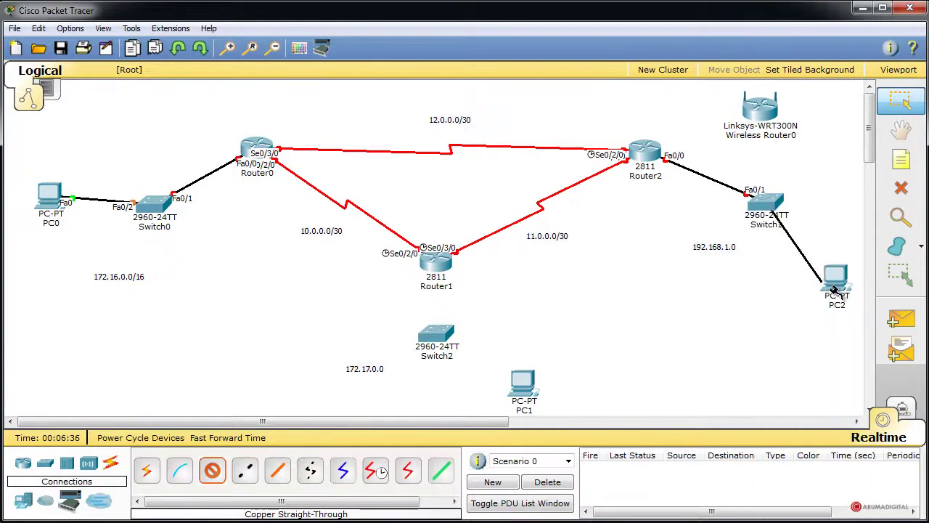
left_click(836, 275)
left_click(841, 285)
- Connect Router1's FastEthernet0/0 to Switch2's FastEthernet0/1 with a Copper Straight-Through cable
left_click(212, 471)
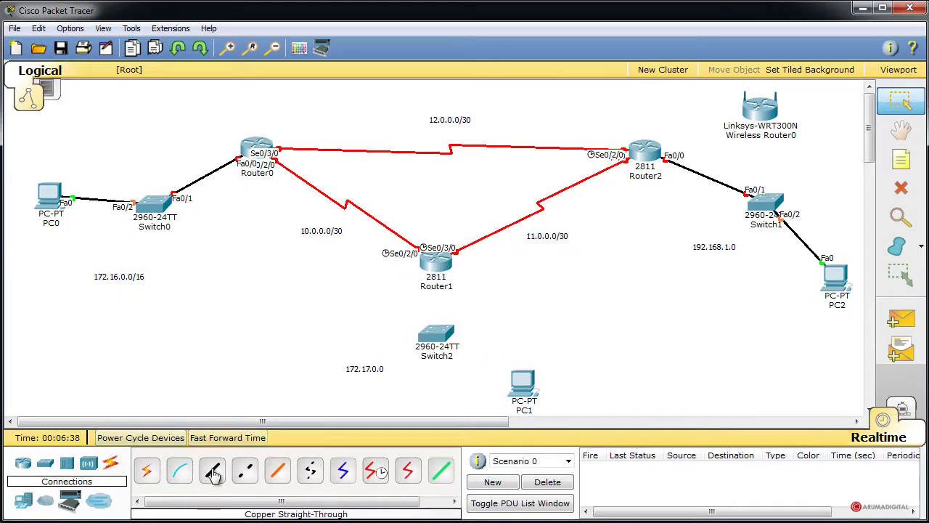
left_click(434, 261)
left_click(472, 296)
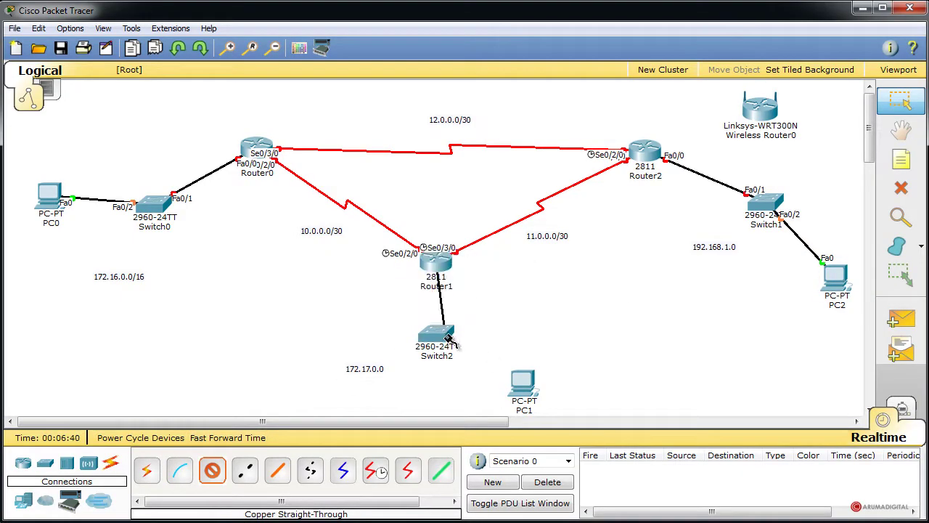
left_click(439, 336)
left_click(467, 350)
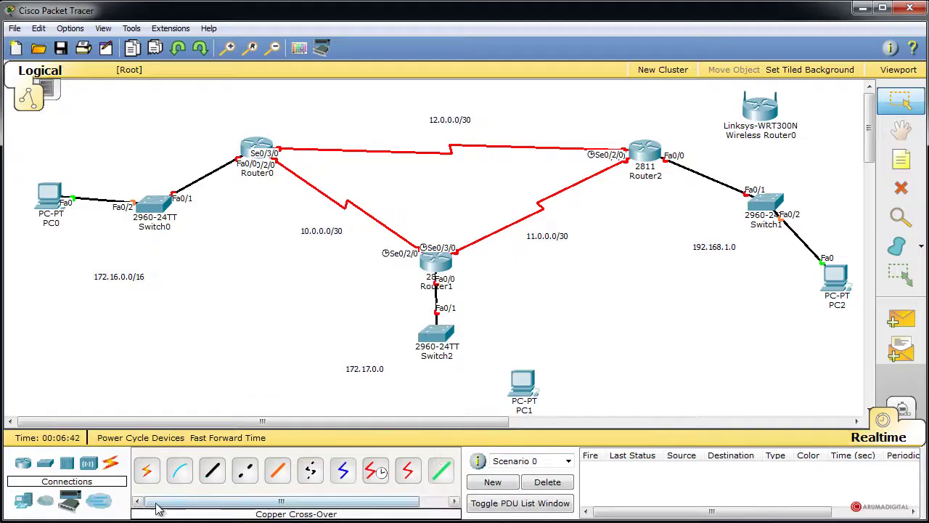
- Connect Switch2's FastEthernet0/2 to PC1's FastEthernet0 with a Copper Straight-Through cable
left_click(212, 470)
left_click(450, 330)
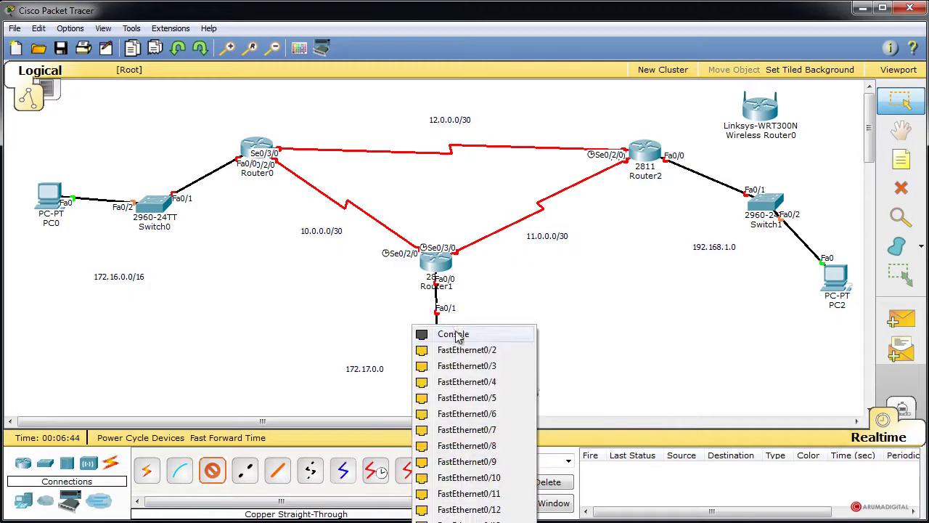
left_click(446, 349)
left_click(518, 384)
left_click(555, 395)
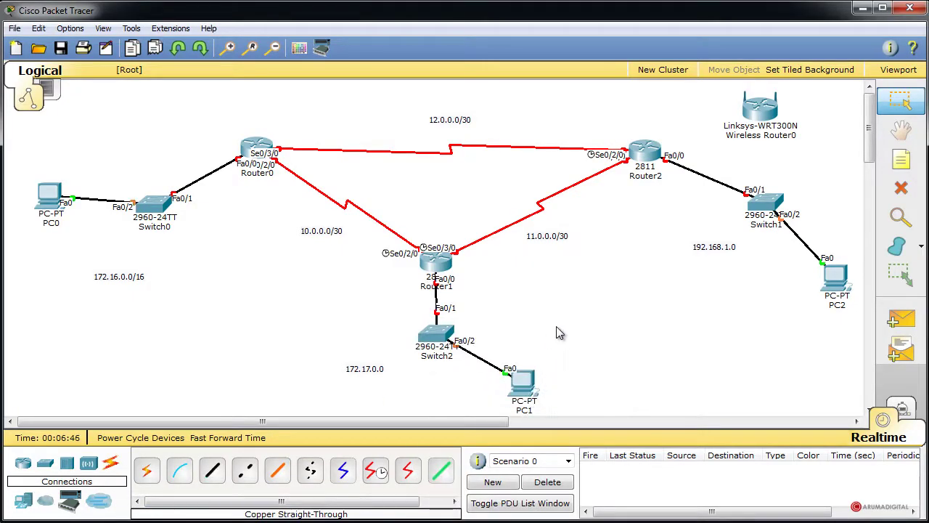
- Nudge Router0 slightly down, Router2 and Wireless Router0 slightly to the left, and Switch0 slightly up
left_click_drag(261, 148, 267, 160)
left_click_drag(633, 165, 622, 167)
left_click_drag(760, 109, 749, 109)
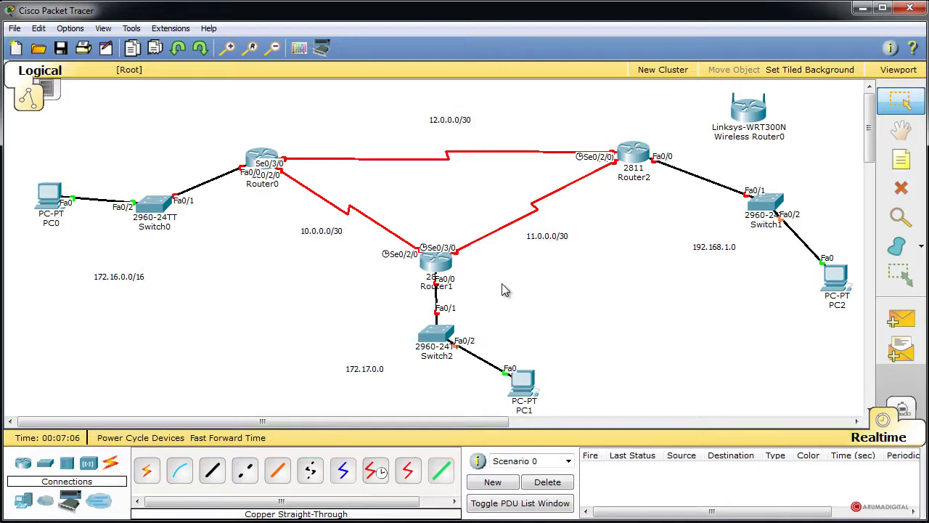
left_click_drag(141, 212, 137, 186)
- Move Router2 slightly to the right and down, and shift Router1 and Switch2 together slightly to the right
left_click(765, 202)
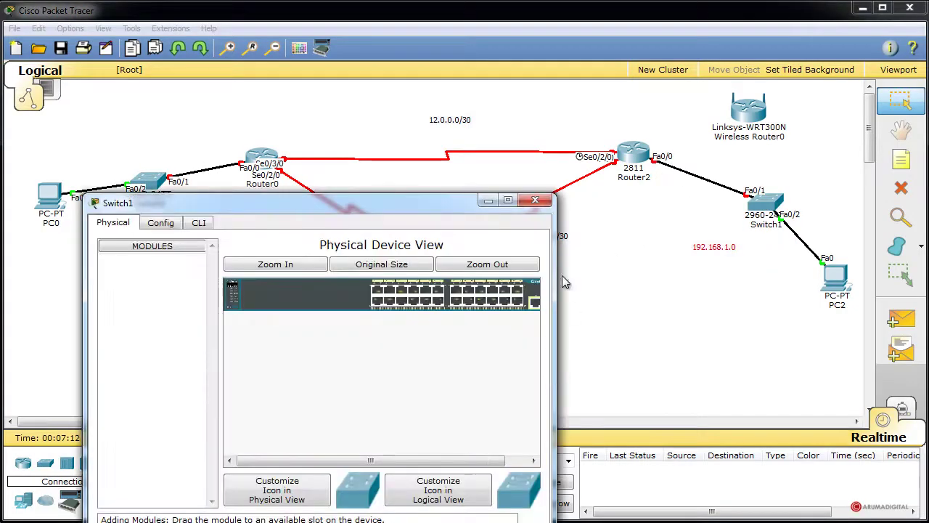
left_click(546, 204)
left_click_drag(633, 157, 645, 162)
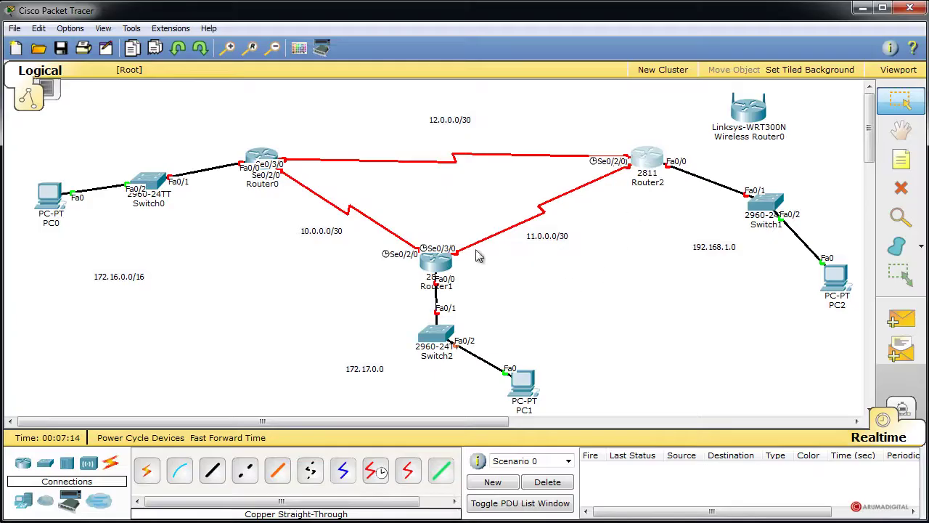
left_click_drag(412, 219, 449, 336)
left_click(603, 323)
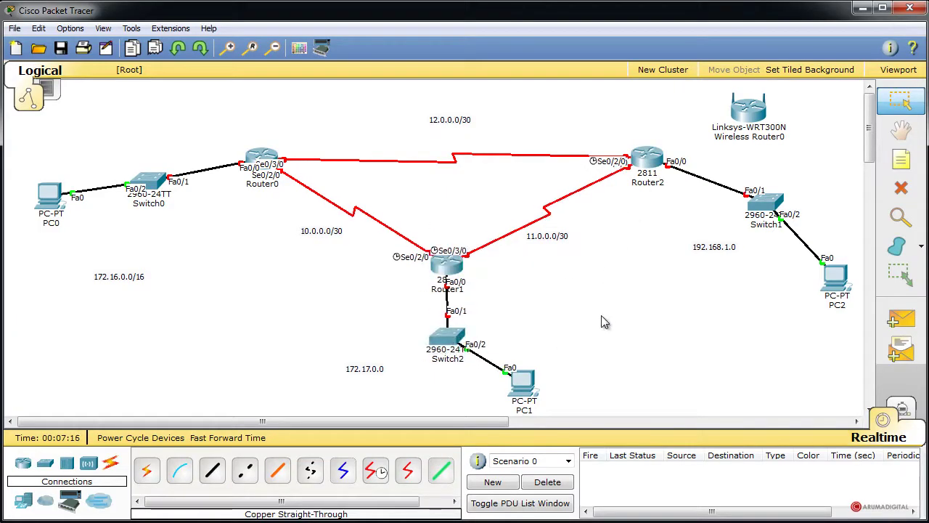
- Open PC0's IP configuration and set its static IP address to 172.16.0.1
left_click(71, 193)
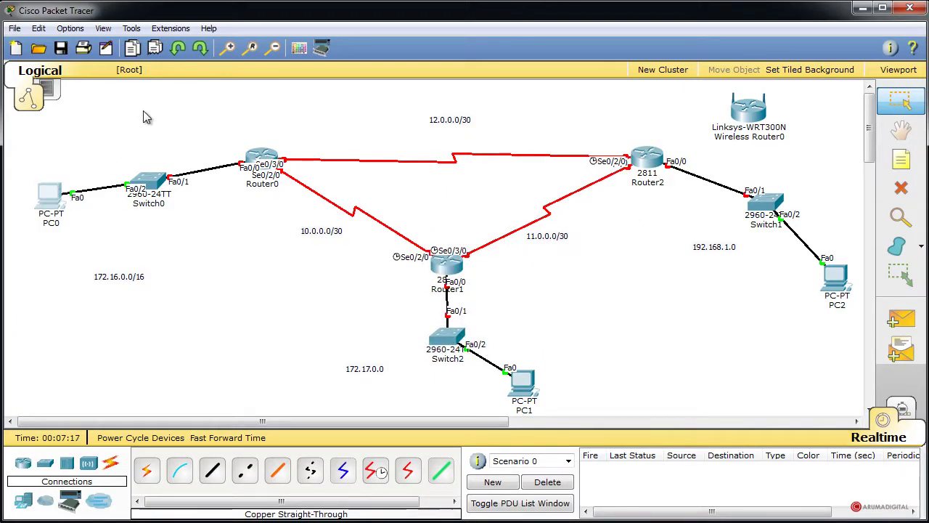
left_click_drag(201, 211, 438, 171)
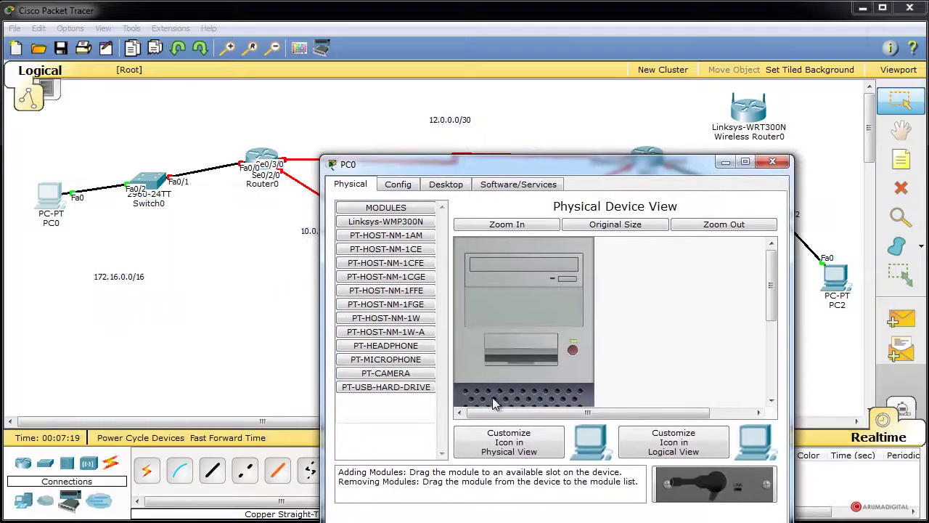
left_click(517, 184)
left_click(446, 184)
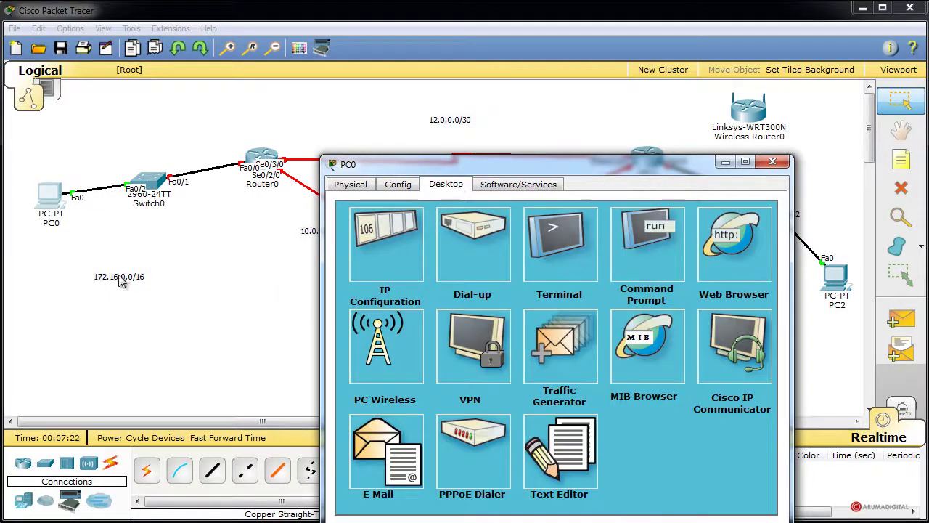
left_click(391, 242)
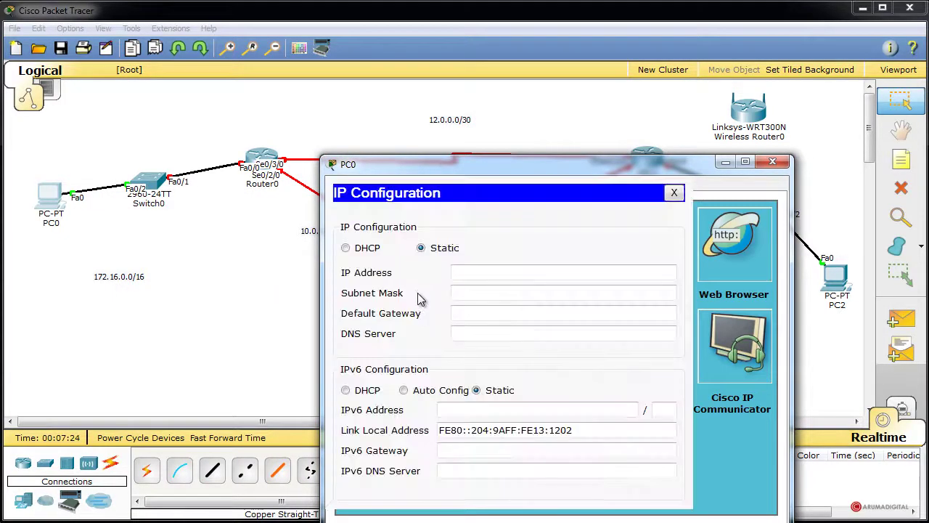
left_click(672, 194)
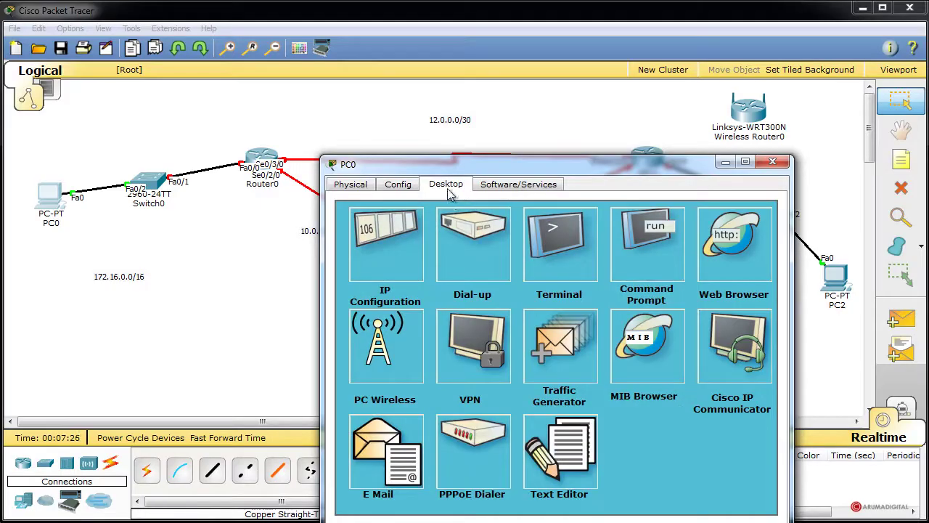
left_click(383, 250)
left_click(458, 272)
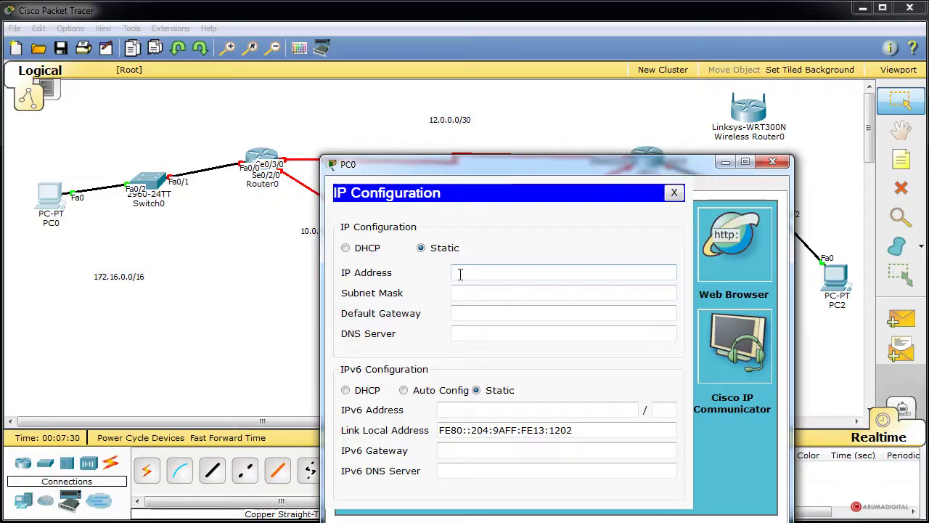
type("172.16")
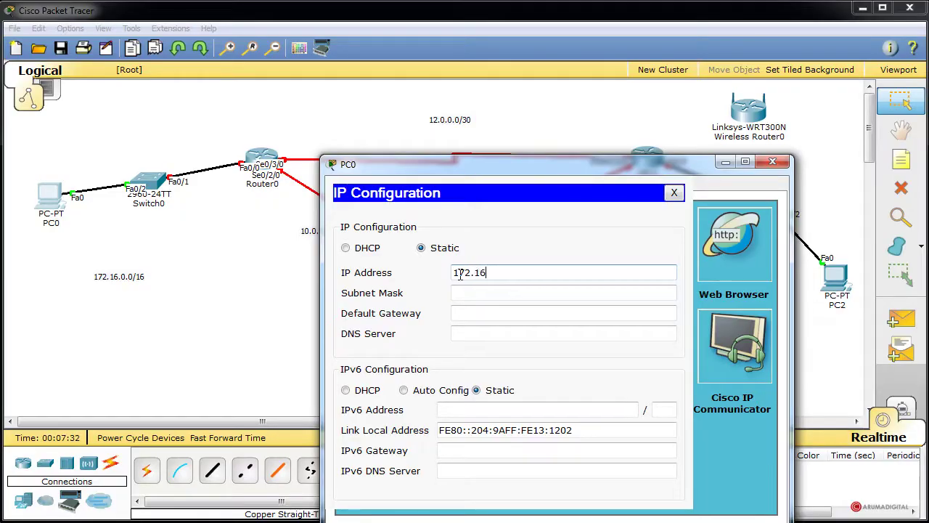
type(".0.1")
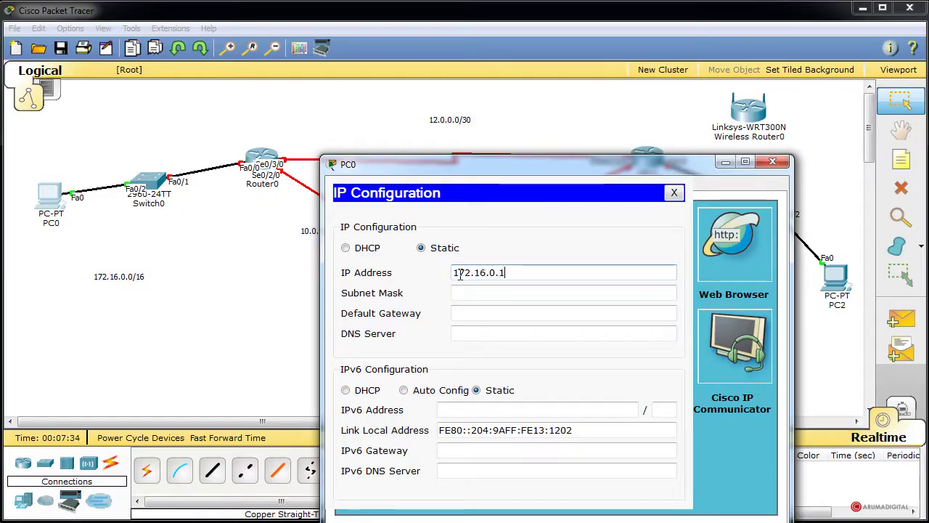
- Fill in PC0's default subnet mask 255.255.0.0 and set its default gateway to 172.16.0.1
left_click(473, 294)
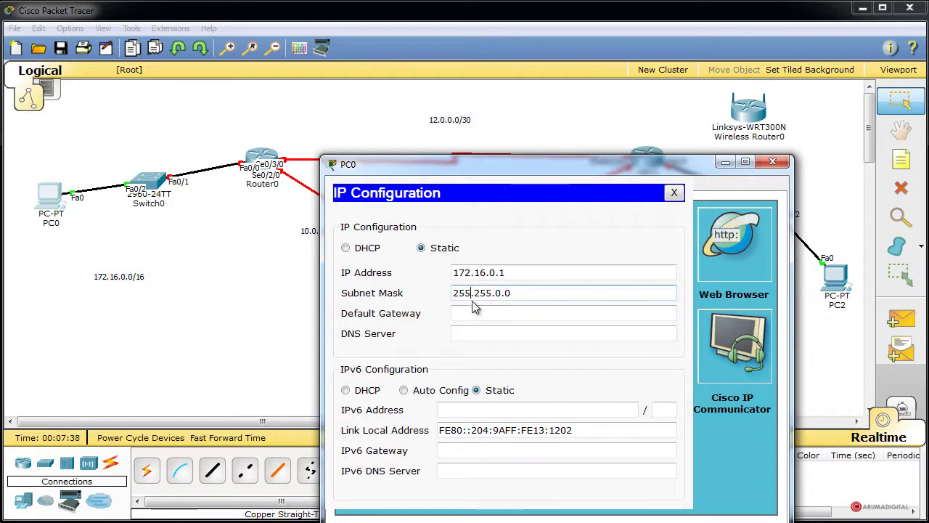
key("Tab")
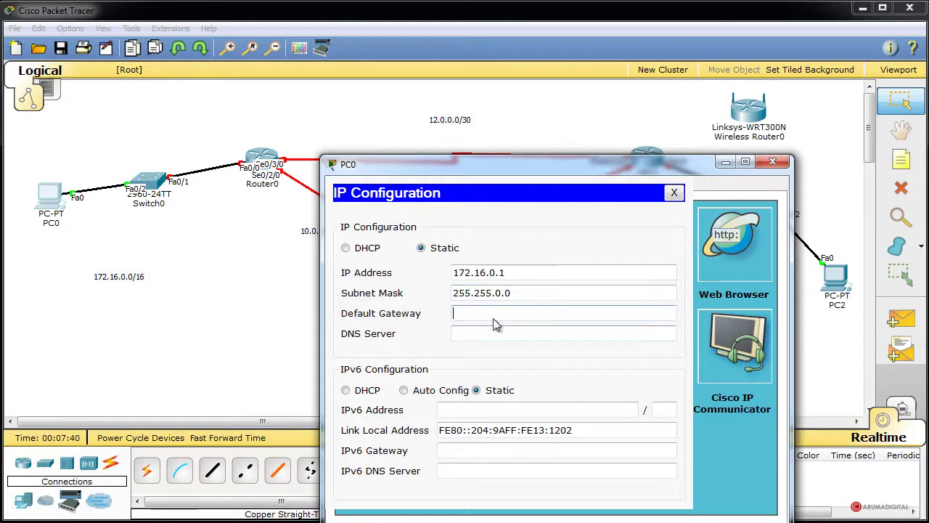
type("172.")
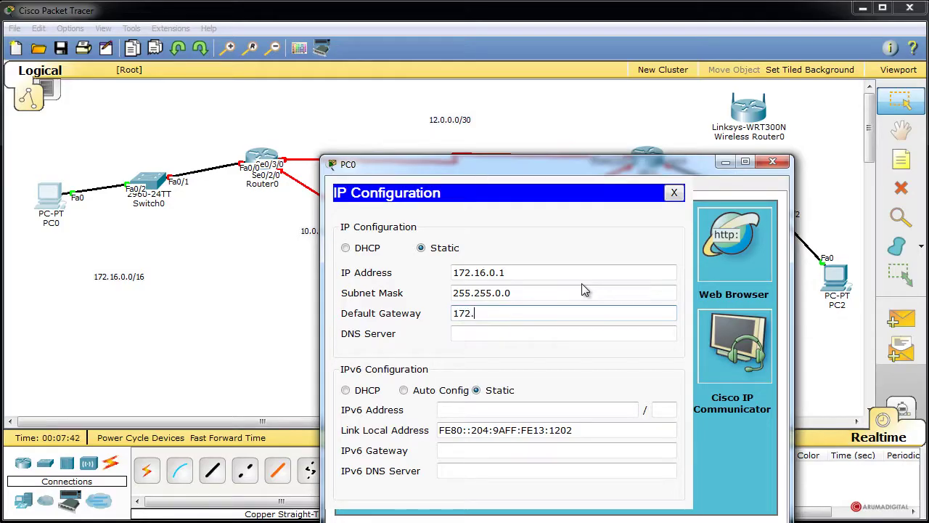
type("16.0.1")
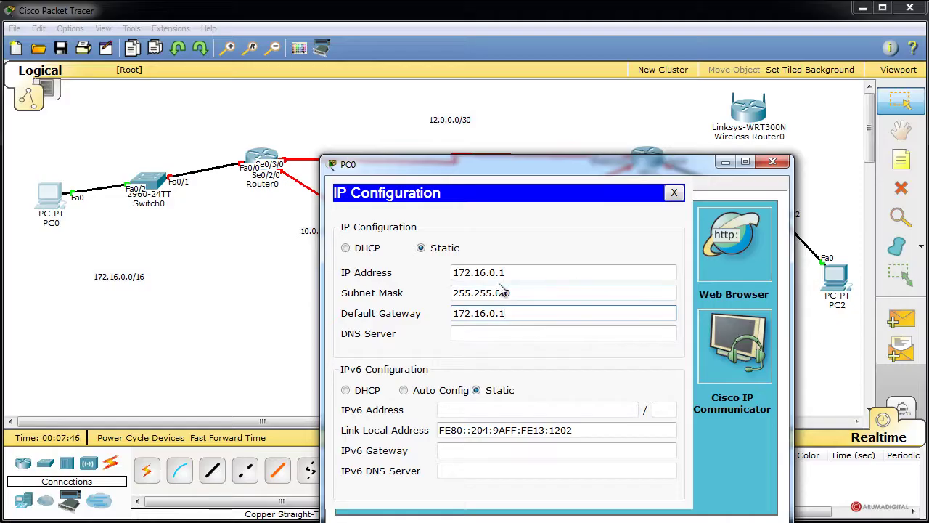
- Change PC0's IP address to 172.16.0.2 and close its configuration window
left_click(501, 272)
type("2")
left_click(516, 314)
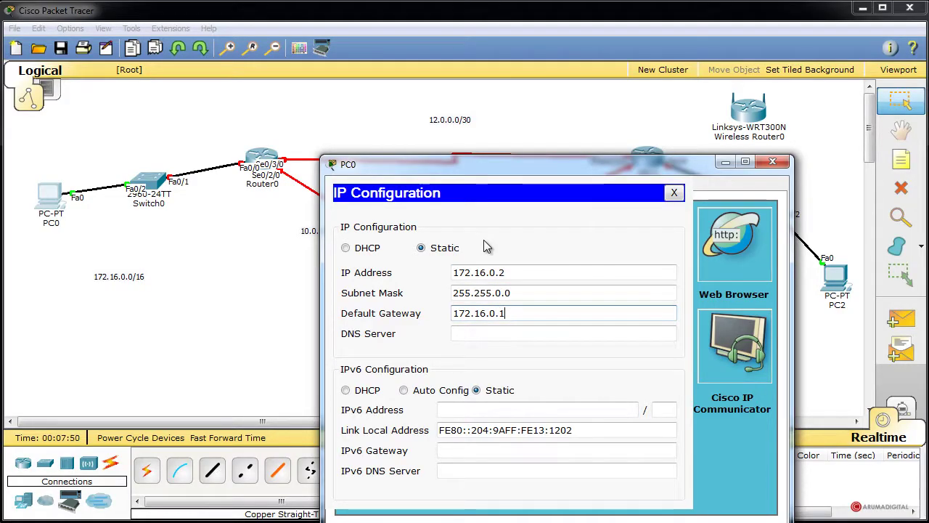
left_click(500, 273)
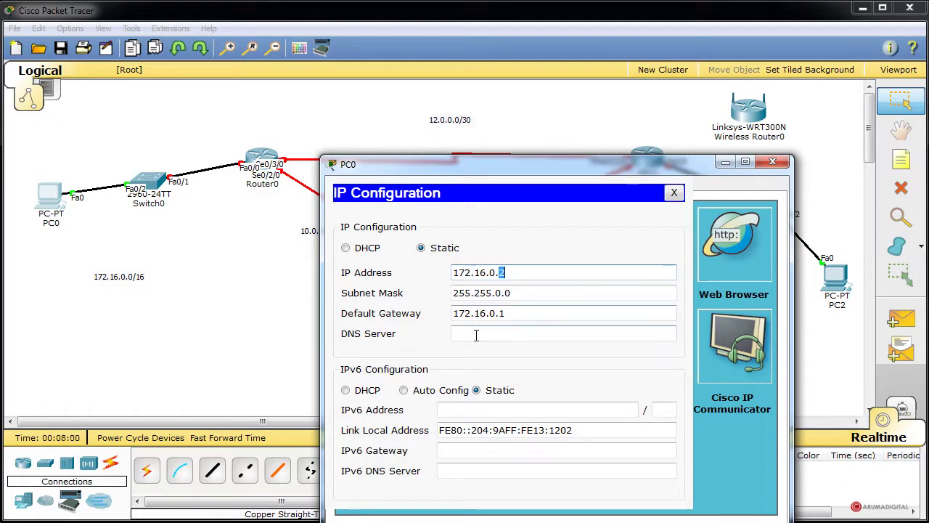
left_click(673, 193)
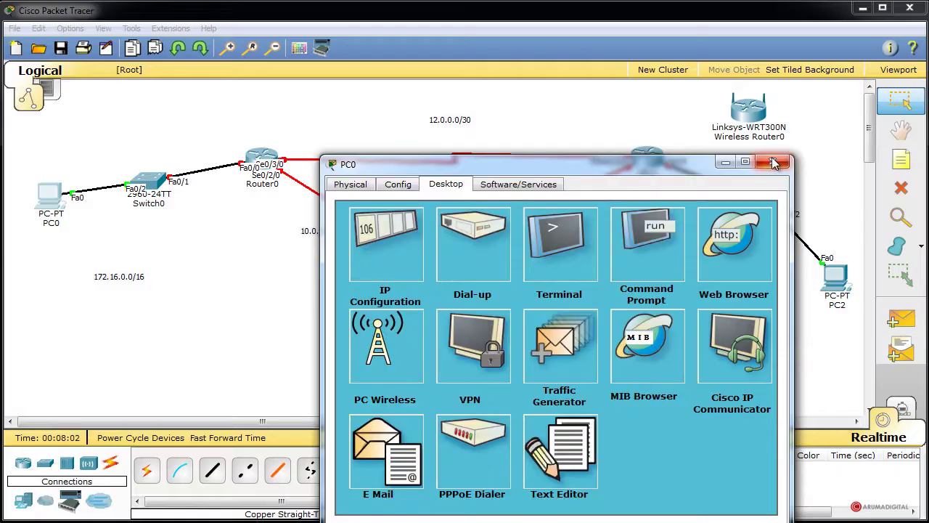
left_click(772, 161)
- Open PC1's IP configuration and set its static IP address to 172.17.0.2
left_click(508, 374)
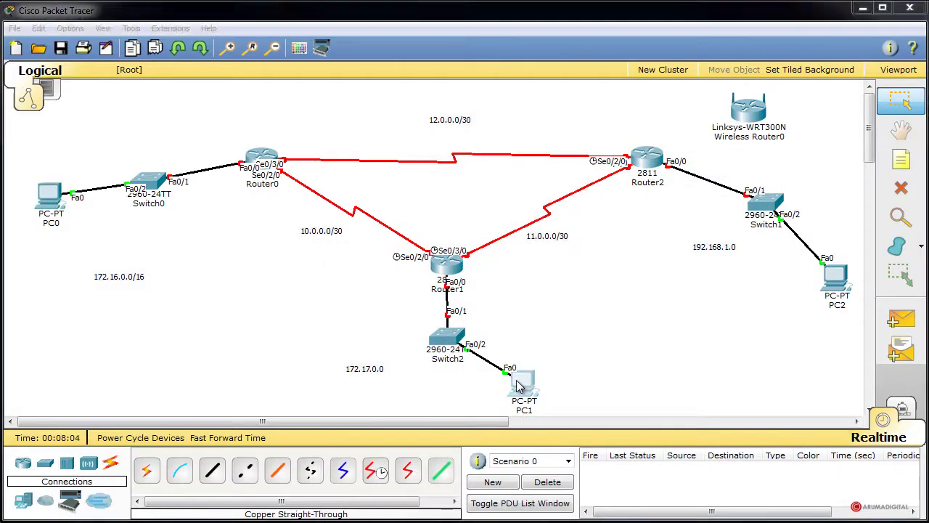
left_click_drag(333, 194, 675, 104)
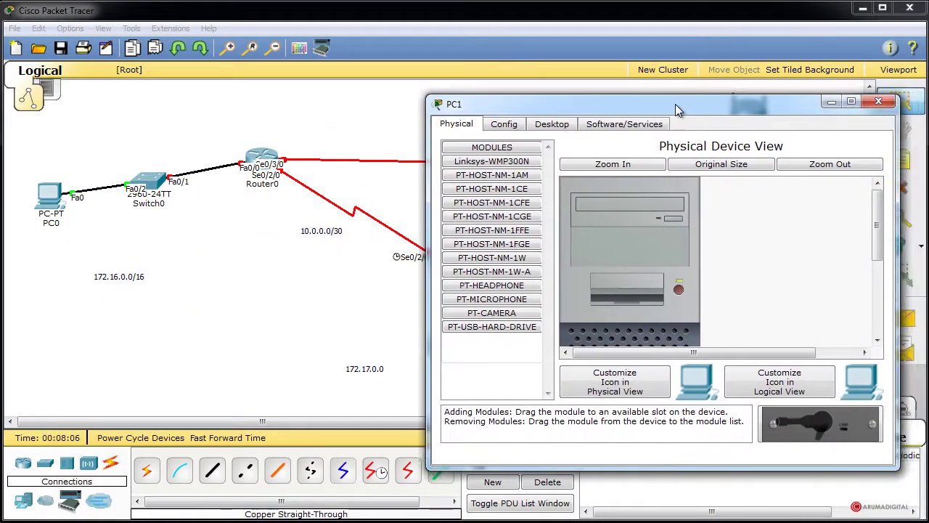
left_click(601, 129)
left_click(568, 128)
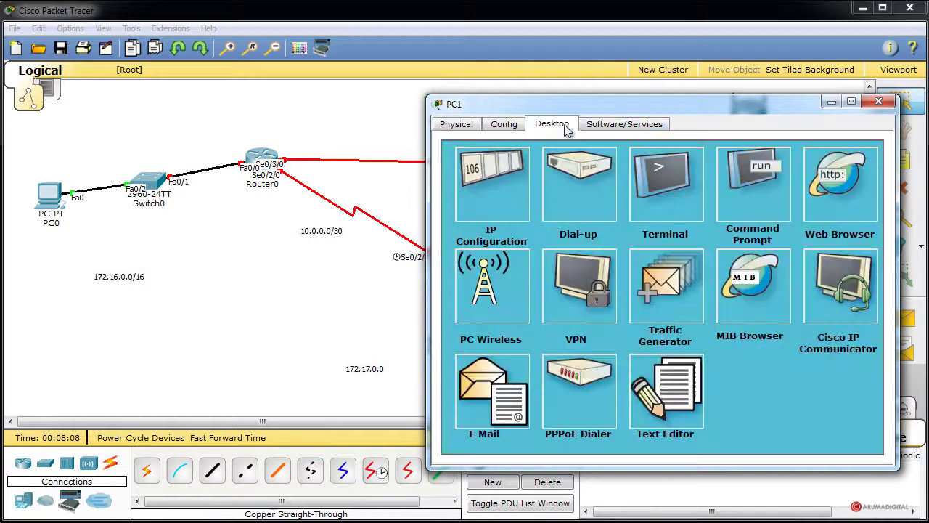
left_click(508, 217)
left_click(574, 211)
type("1")
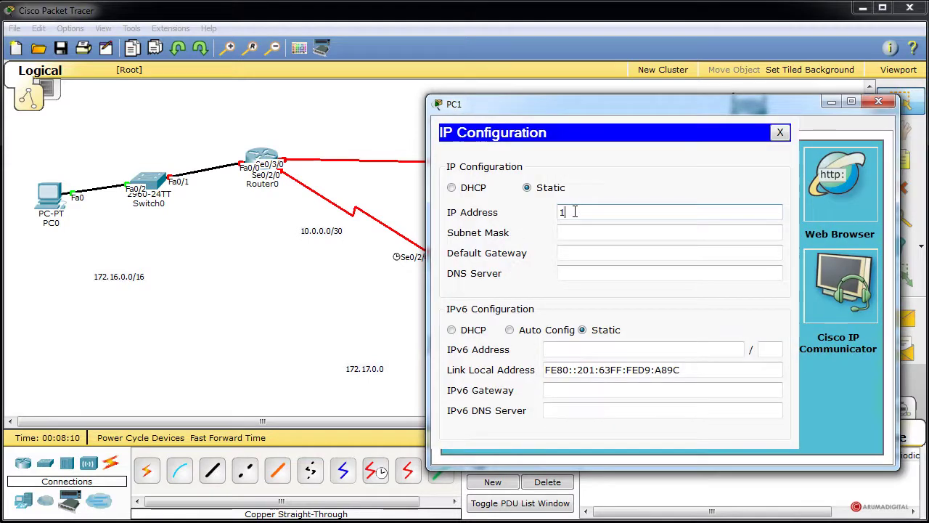
type("72.17.0.2")
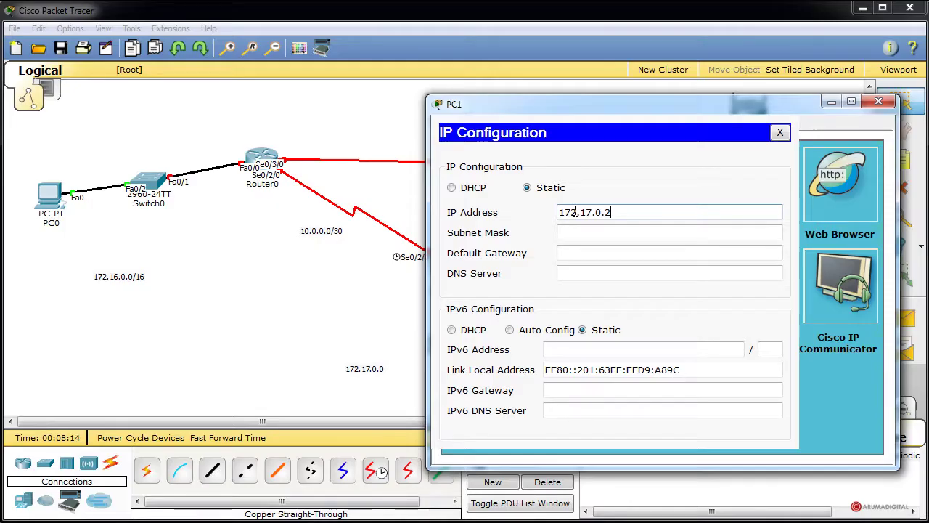
- Fill in PC1's default subnet mask 255.255.0.0, set its default gateway to 172.17.0.1, and close its window
left_click(591, 232)
left_click(597, 257)
type("172.17.0")
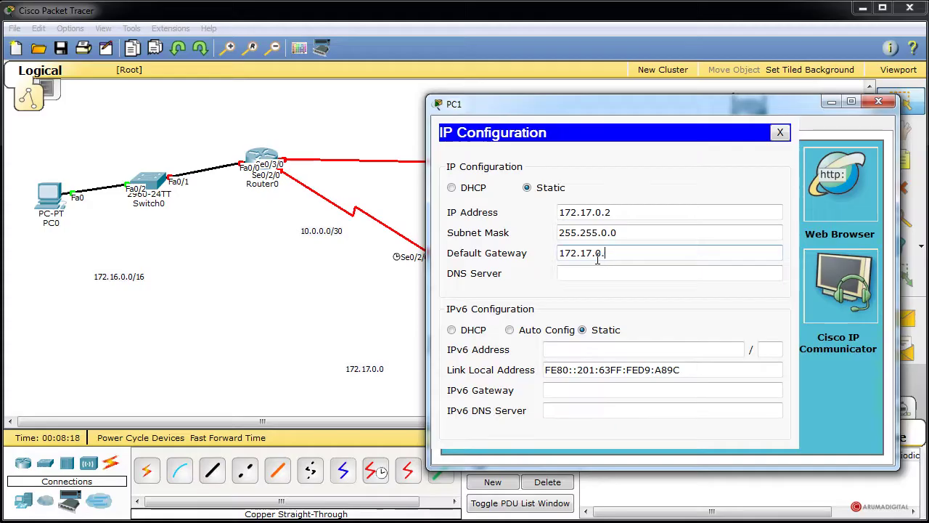
type(".1")
left_click(780, 132)
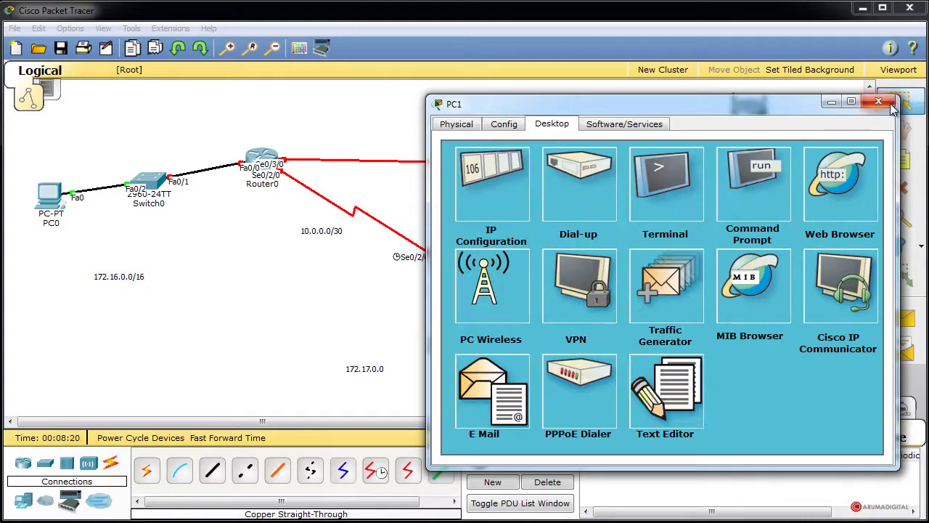
left_click(879, 101)
- Open PC2's IP configuration and set its static IP address to 192.168.1.2
left_click(829, 286)
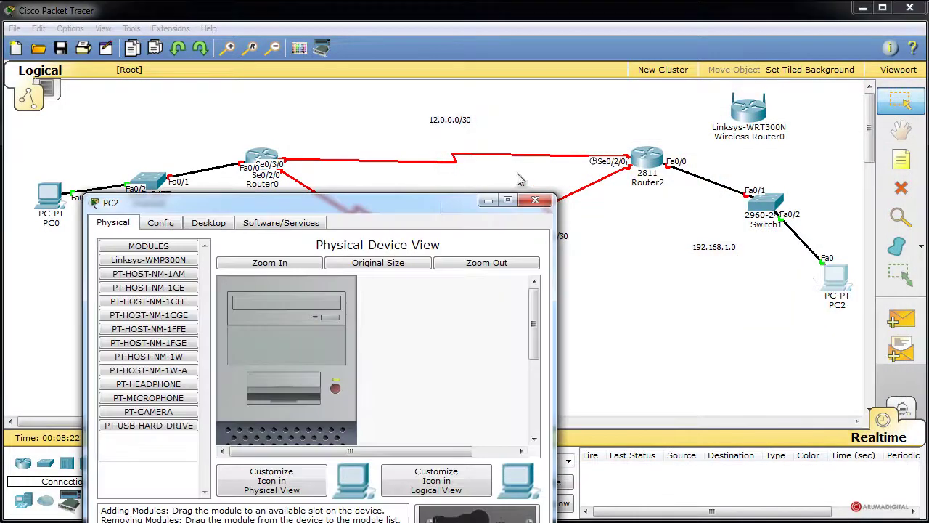
left_click_drag(437, 203, 677, 107)
left_click(456, 121)
left_click(398, 174)
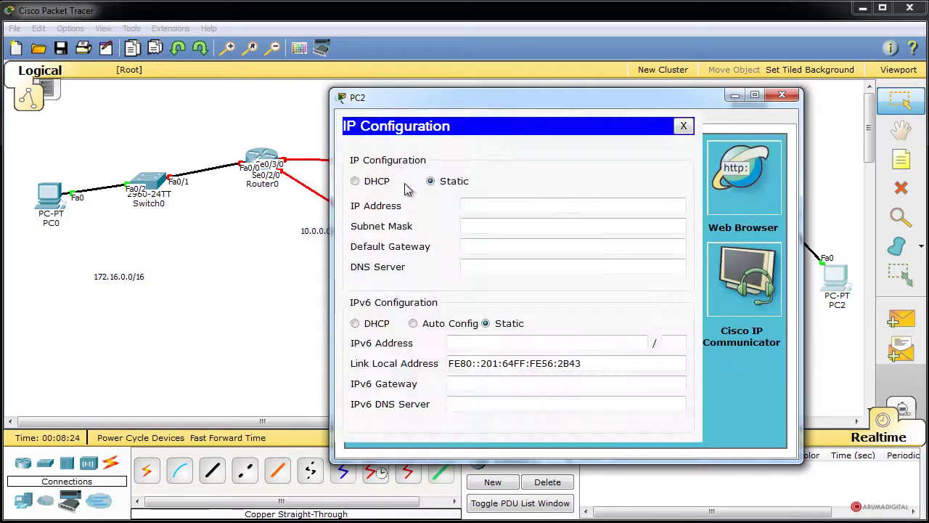
left_click(466, 206)
type("192.1")
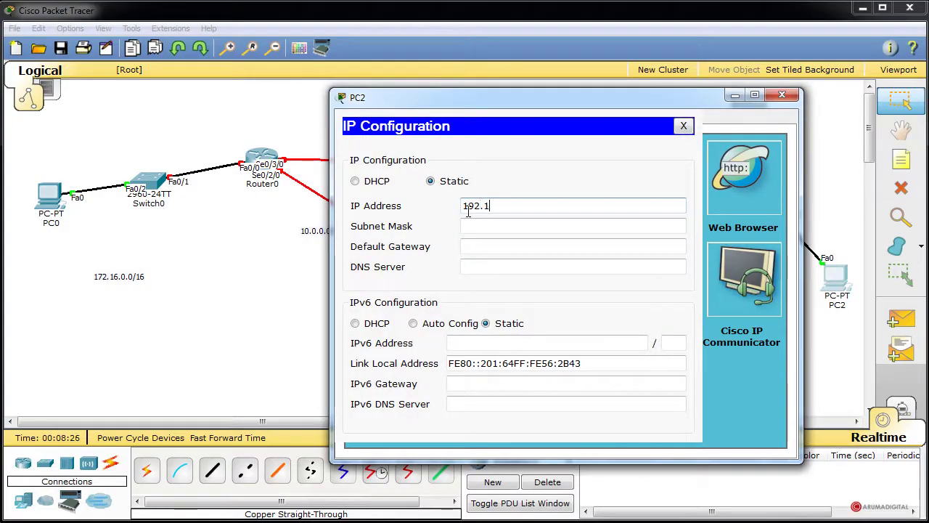
type("68.0.2")
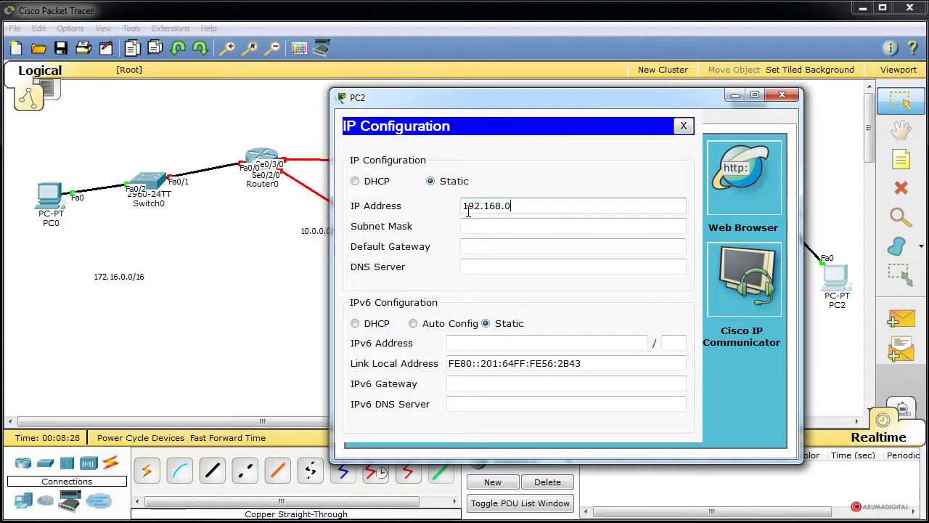
double_click(501, 207)
type("1.2")
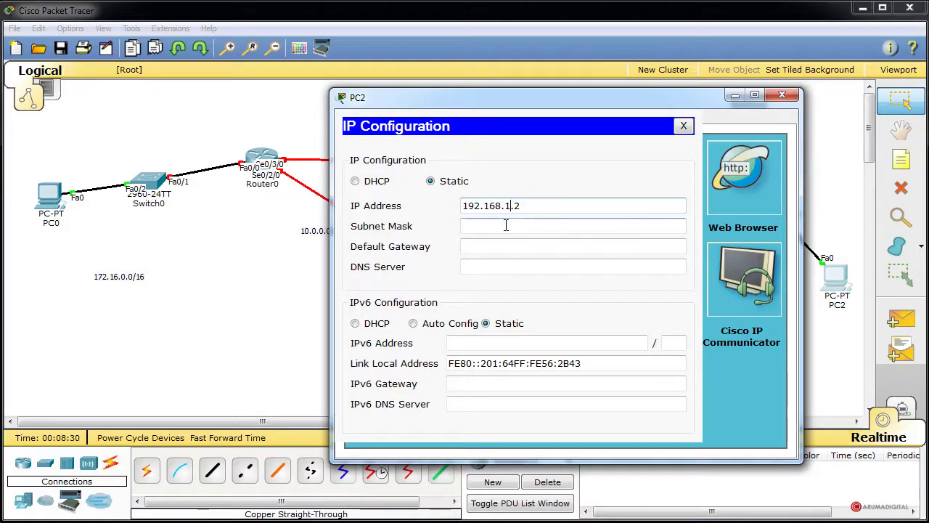
- Fill in PC2's default subnet mask 255.255.255.0, set its default gateway to 192.168.1.1, and close its window
left_click(508, 225)
left_click(503, 246)
type("192.168")
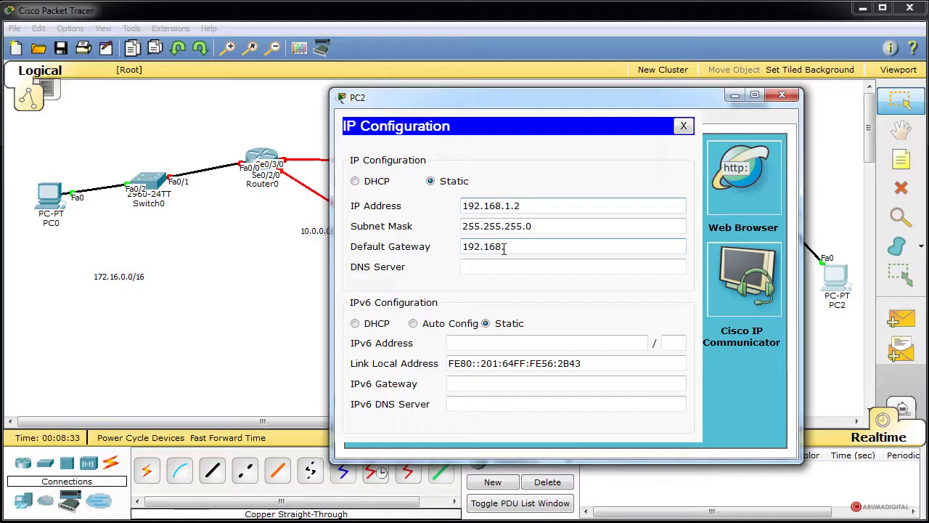
type(".1.1")
left_click(683, 125)
left_click(782, 95)
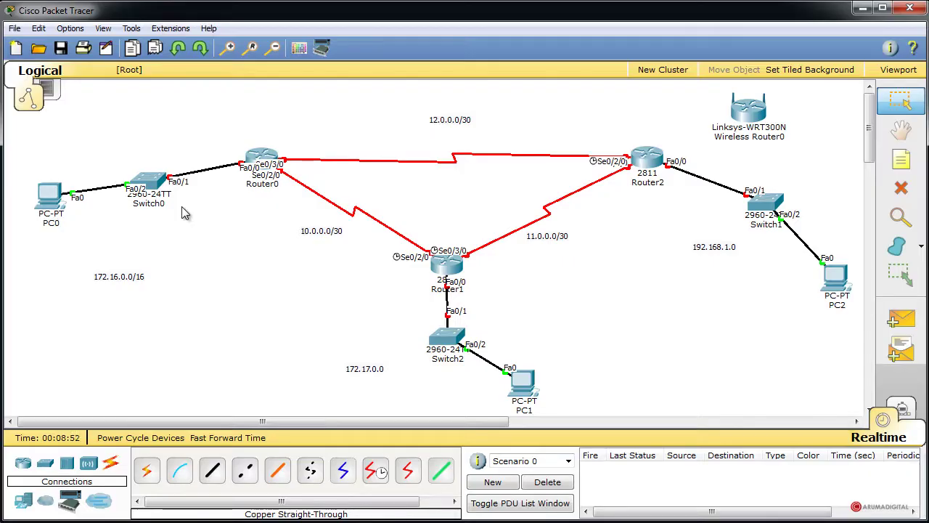
left_click(263, 157)
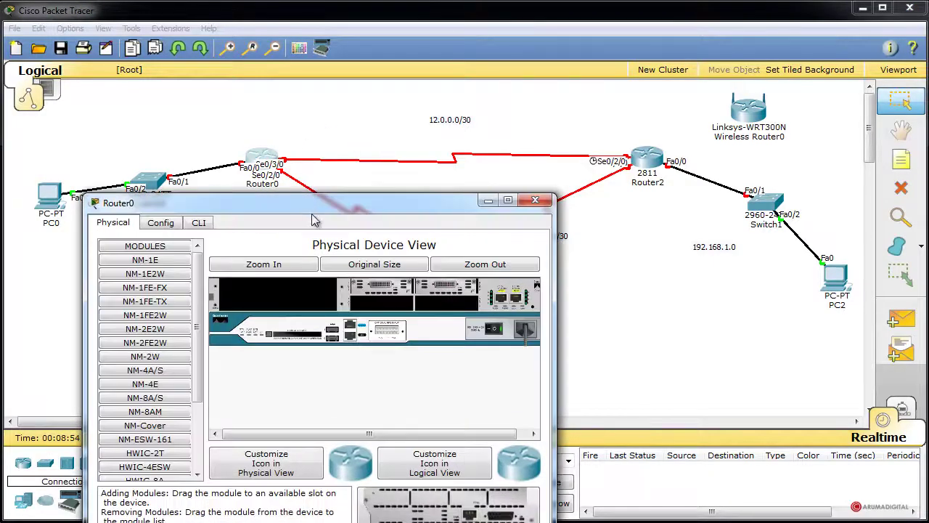
left_click_drag(313, 219, 466, 198)
left_click(693, 178)
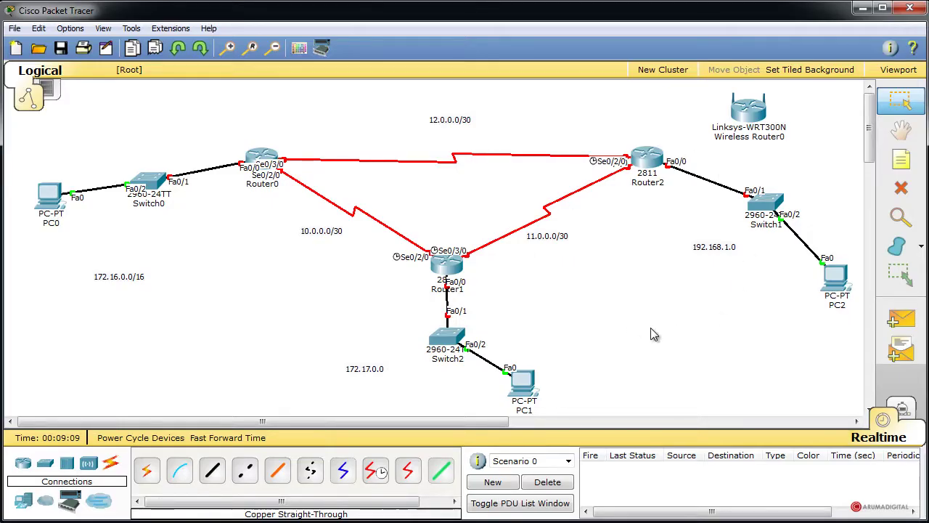
- Place a text note reading VAMPIROS above Switch0 in the 172.16.0.0/16 network
key("n")
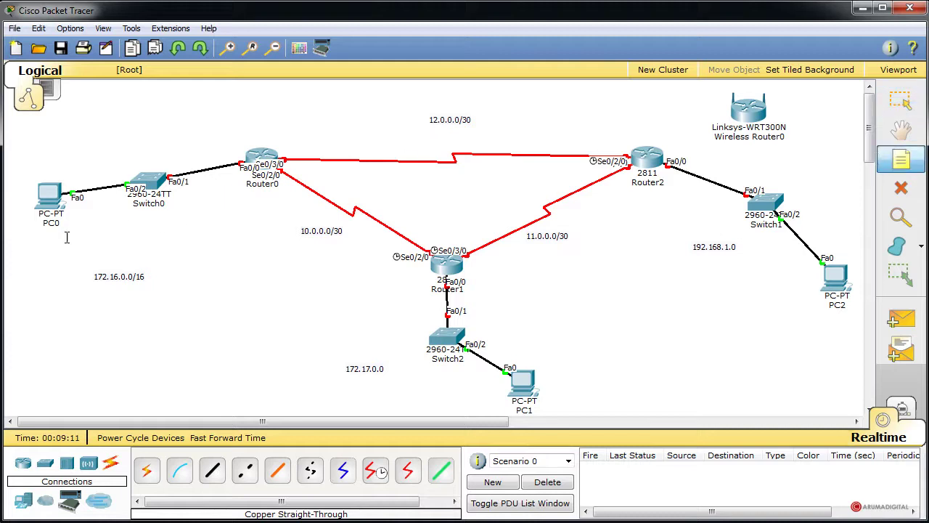
left_click(101, 145)
type("VAMPIROS")
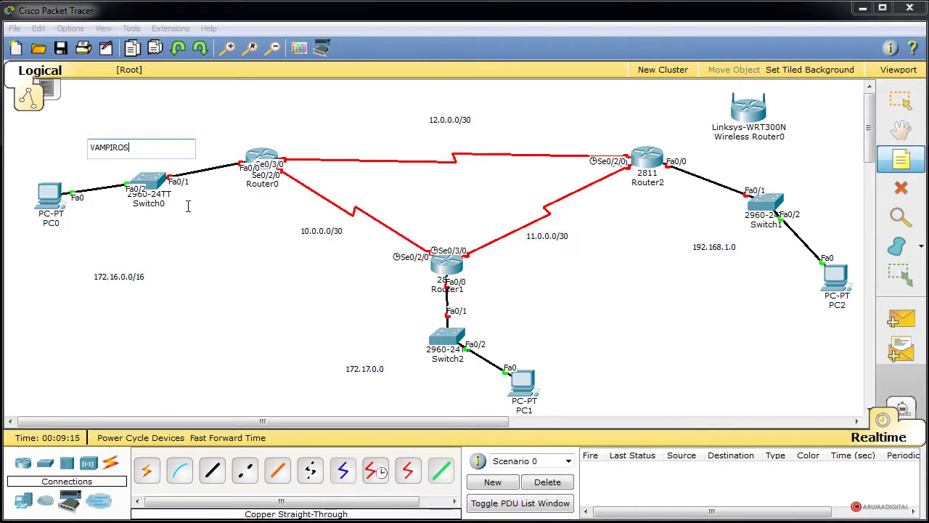
key("Escape")
- Place a text note reading ZOMBIES above Switch1 in the 192.168.1.0 network
left_click(907, 160)
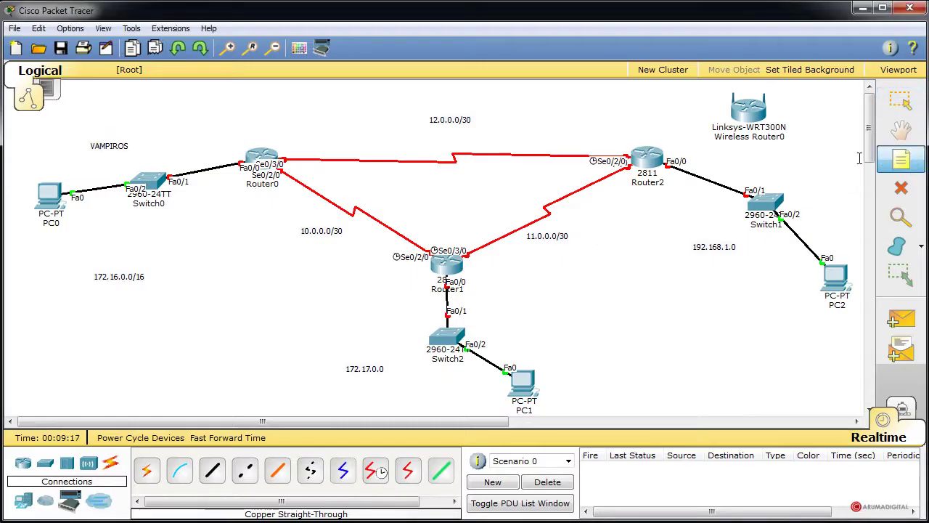
left_click(784, 155)
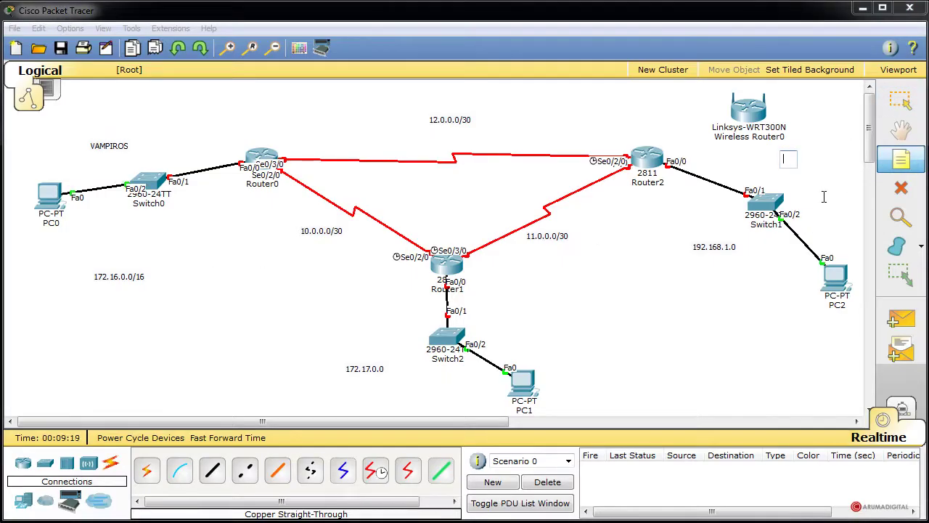
type("ZO")
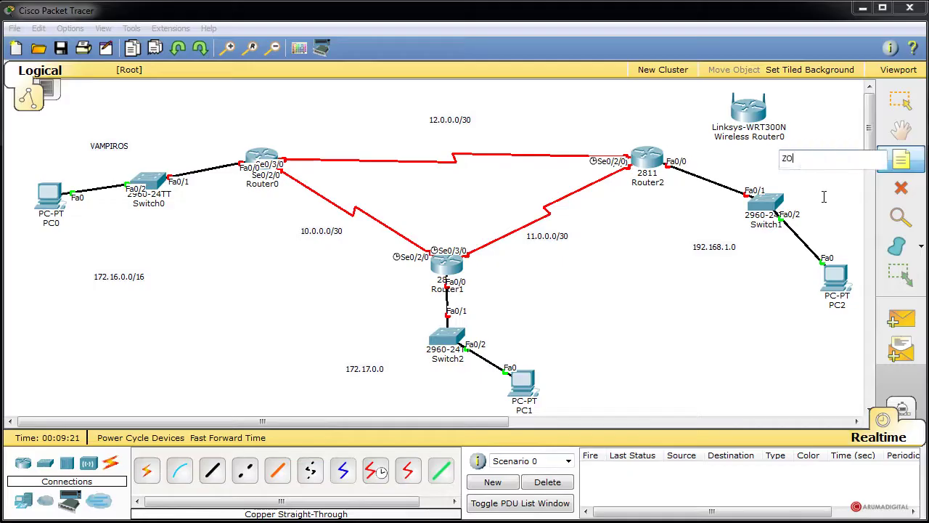
type("MBIES")
left_click(751, 318)
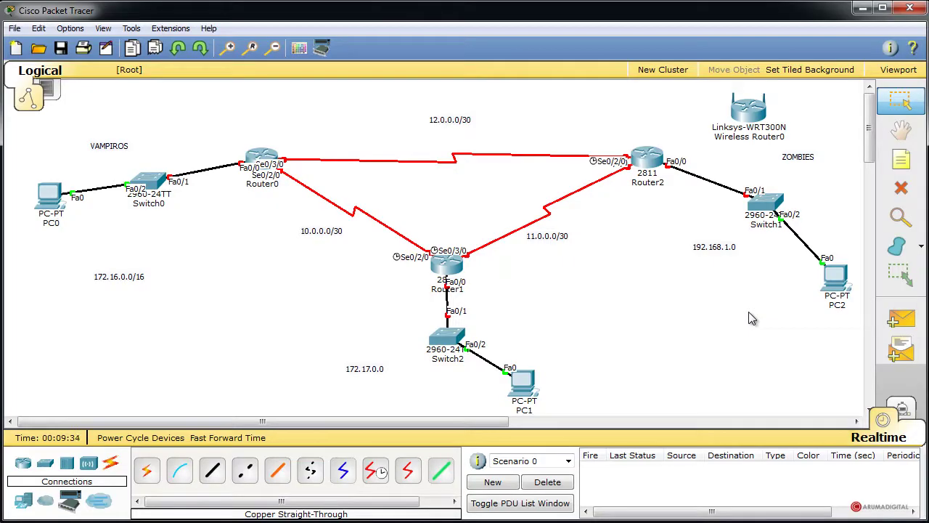
- Place a text note reading HOMBRE LOBO beside Router1 and Switch2, above PC1
key("n")
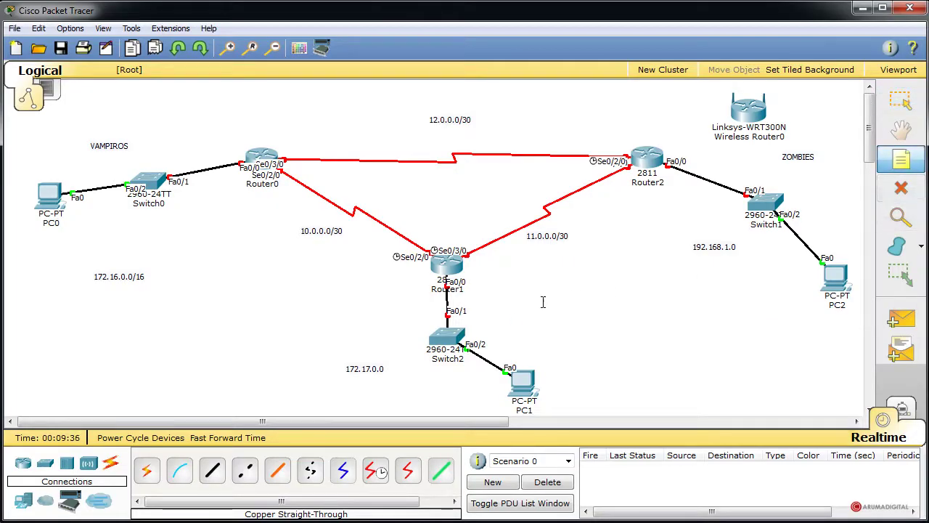
left_click(538, 304)
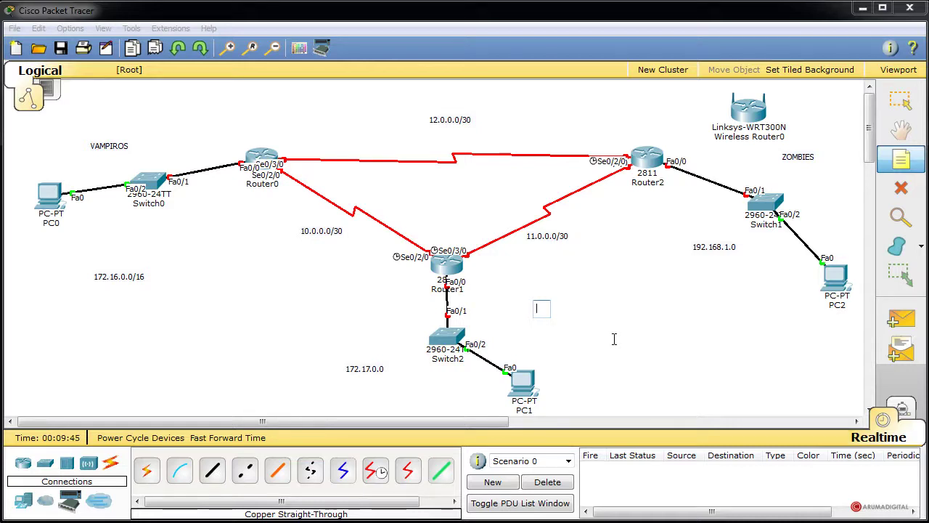
type("HOM")
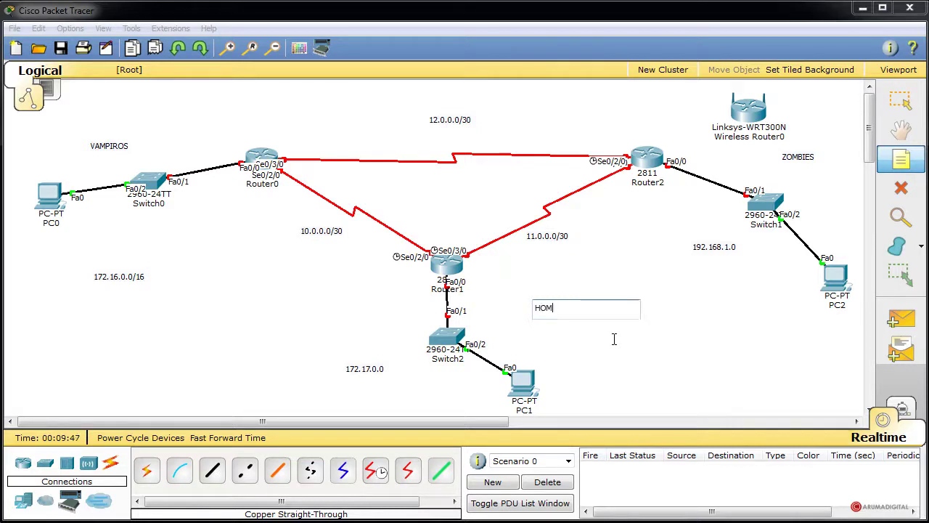
type("BRE LOBO")
key("Escape")
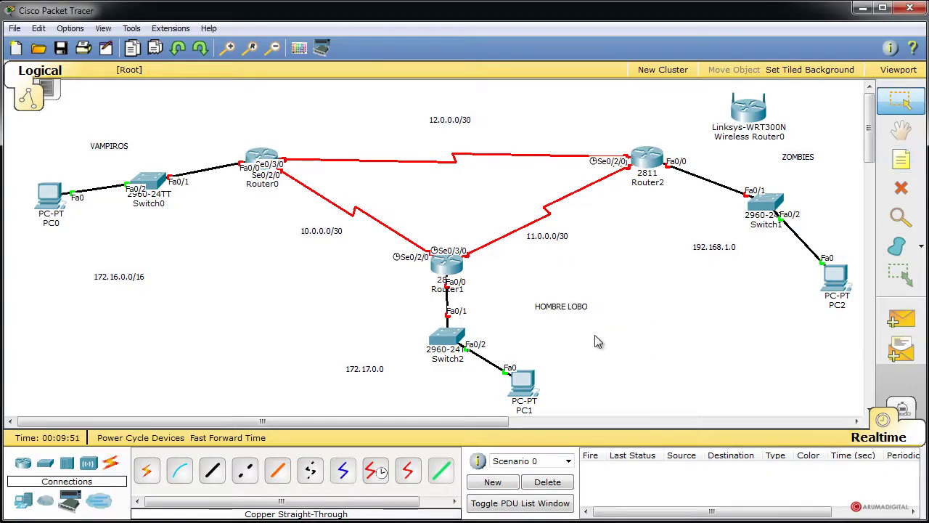
- Move the HOMBRE LOBO note slightly down and to the left, closer to Switch2
double_click(566, 307)
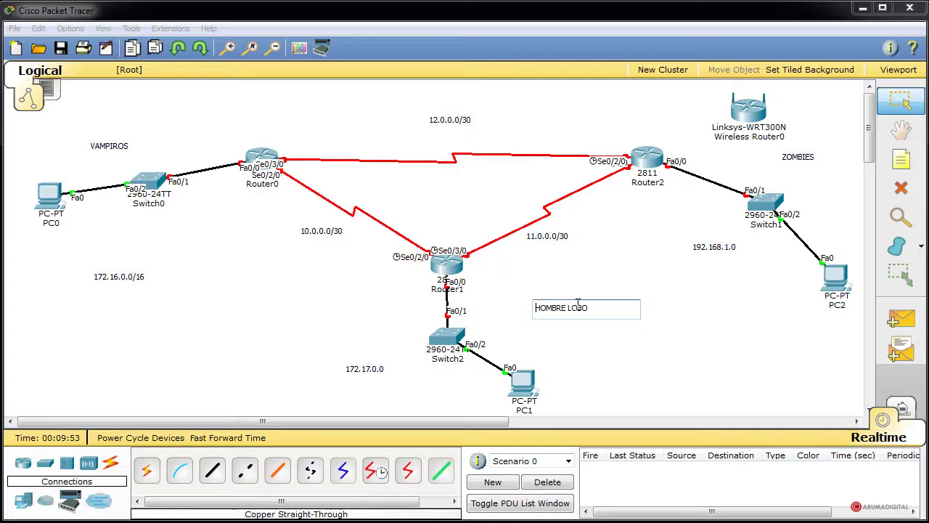
left_click(666, 327)
left_click_drag(567, 311, 552, 323)
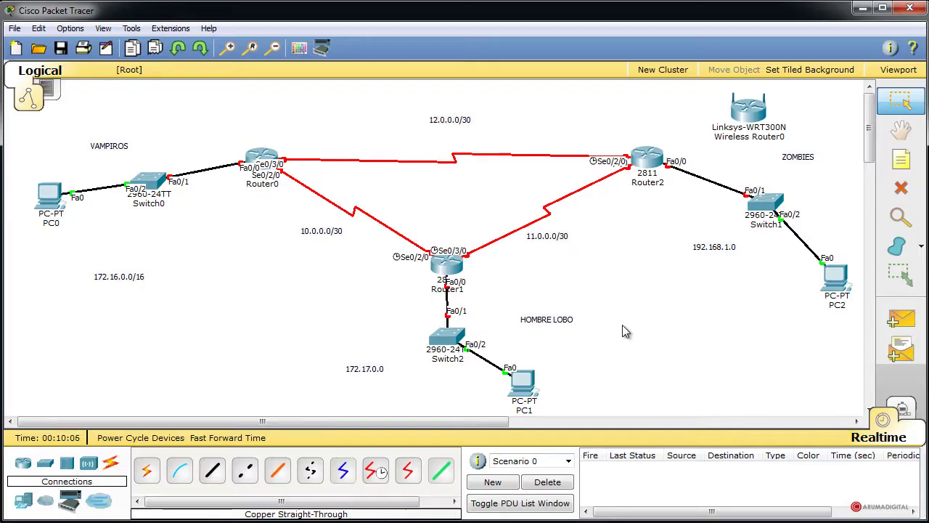
- Open Router0's command line interface and decline the initial configuration dialog with n
left_click(262, 158)
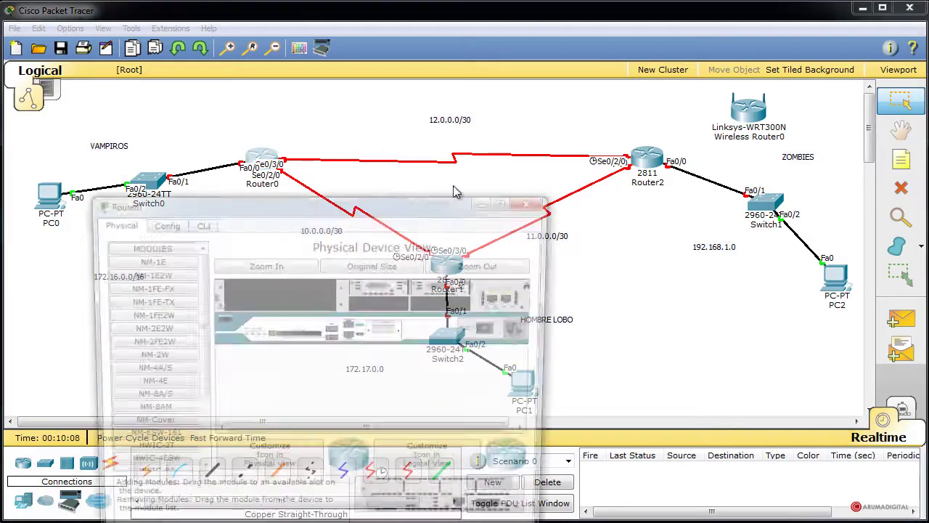
left_click_drag(297, 207, 609, 110)
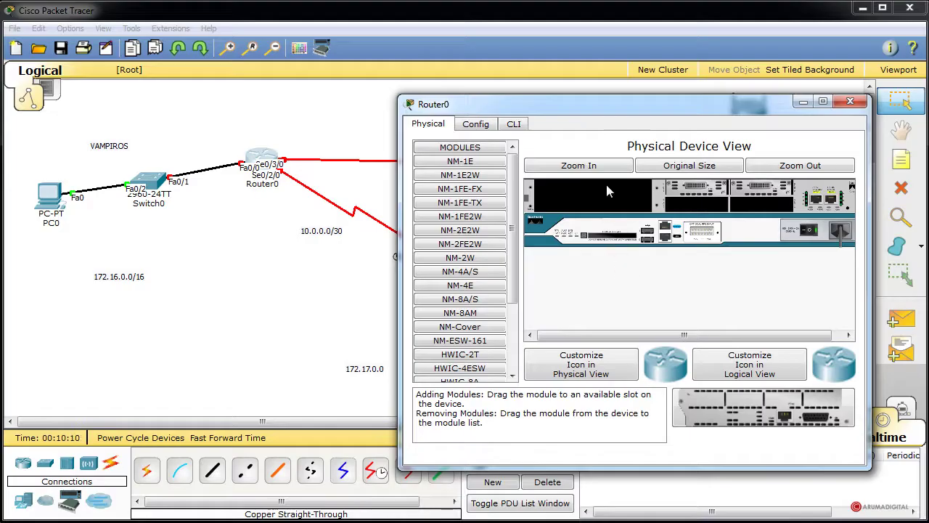
left_click(513, 124)
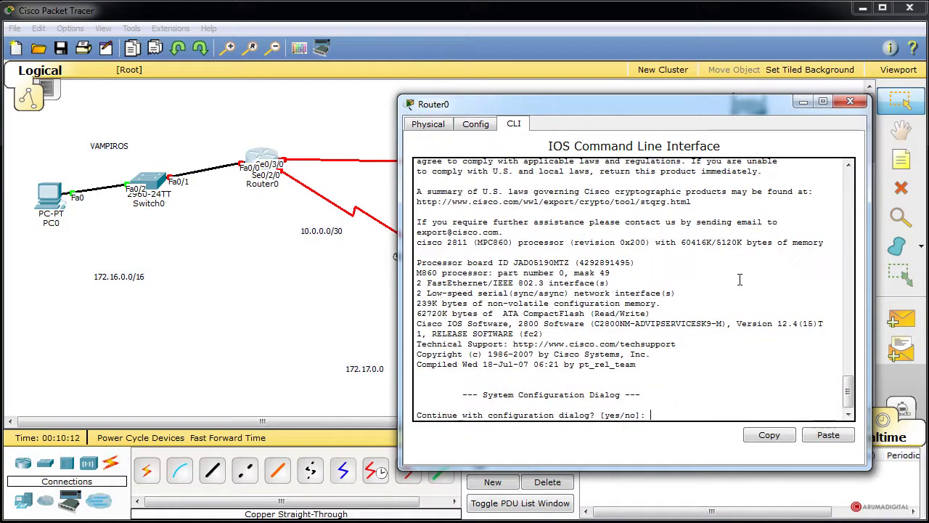
type("n")
key("Return")
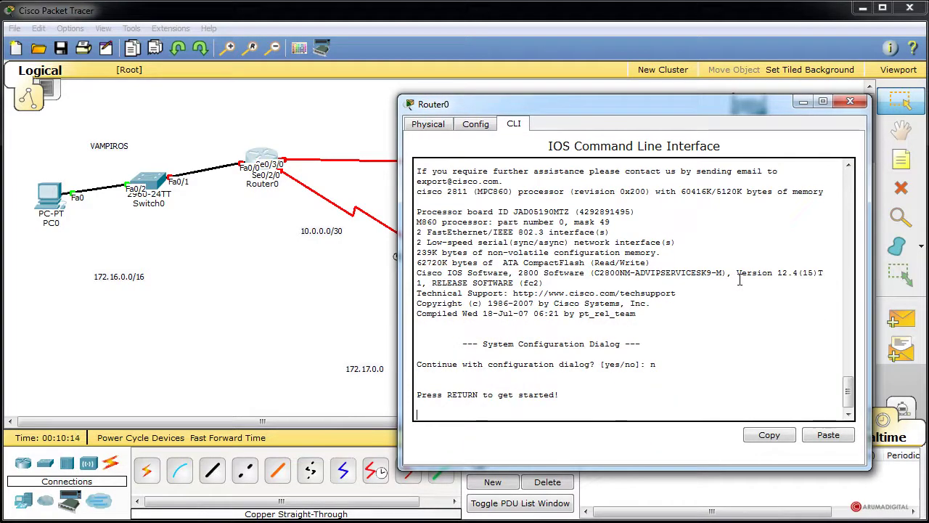
- Enter privileged mode on Router0 with enable, and open global configuration mode with conf term
key("Return")
type("enable")
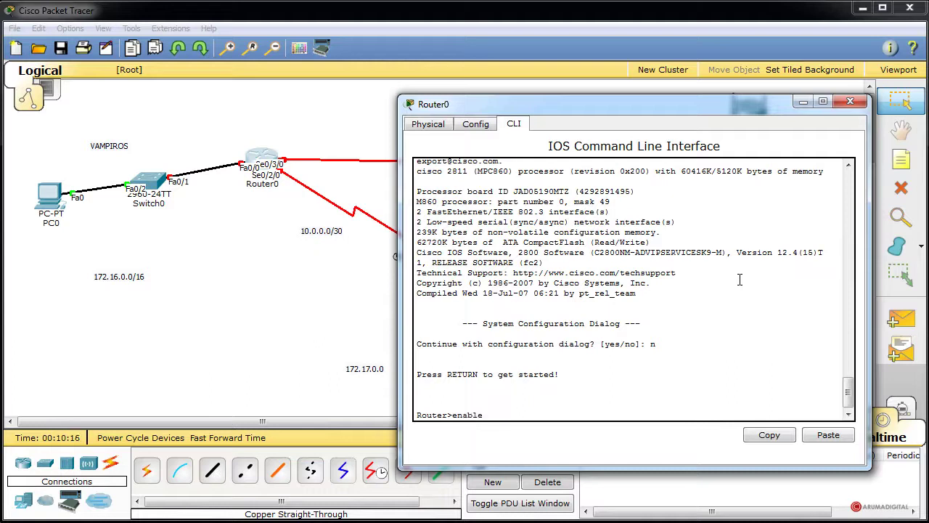
key("Return")
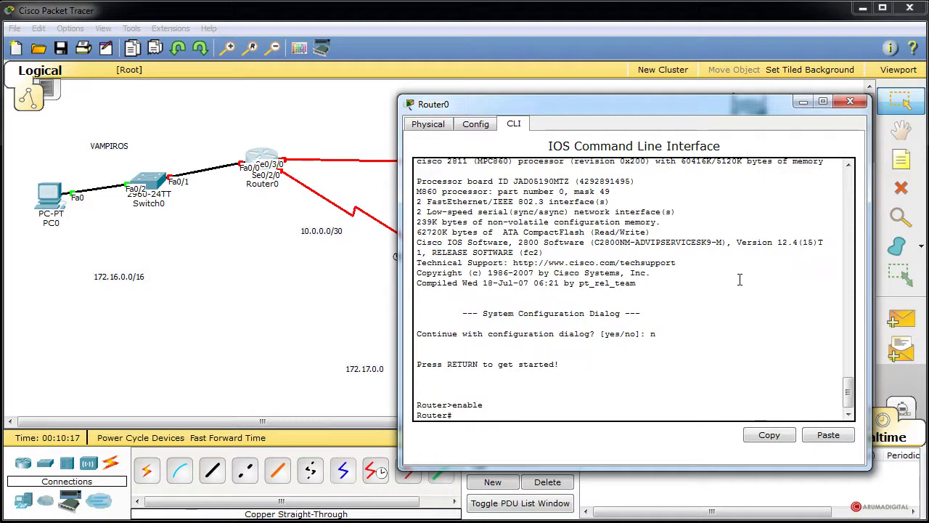
type("ci")
type("onf term")
key("Return")
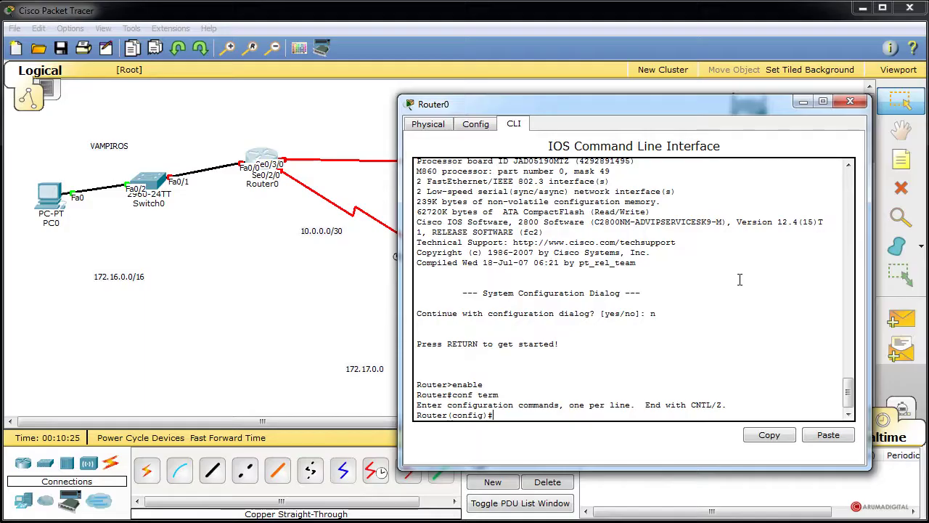
- Assign IP address 172.16.0.1 with mask 255.255.0.0 to Router0's FastEthernet0/0 interface
type("int fast0/0")
key("Return")
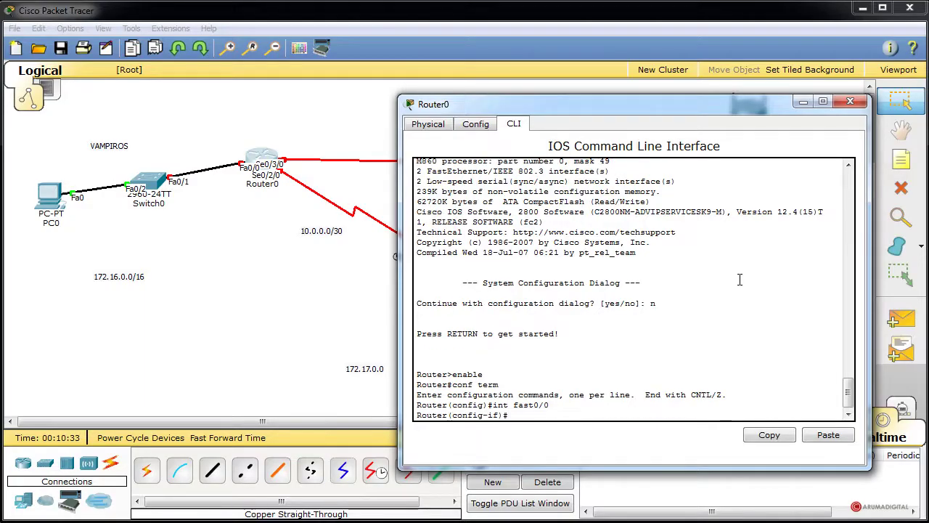
type("ip")
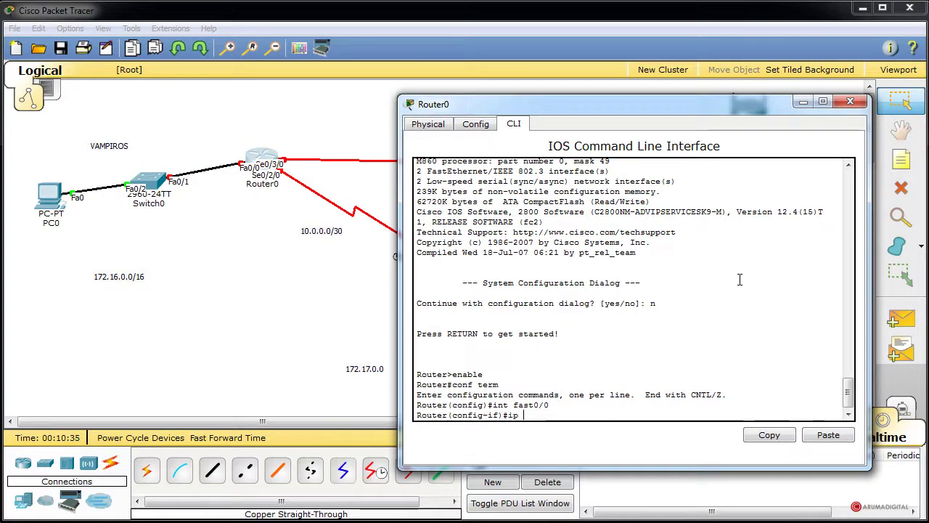
type(" address")
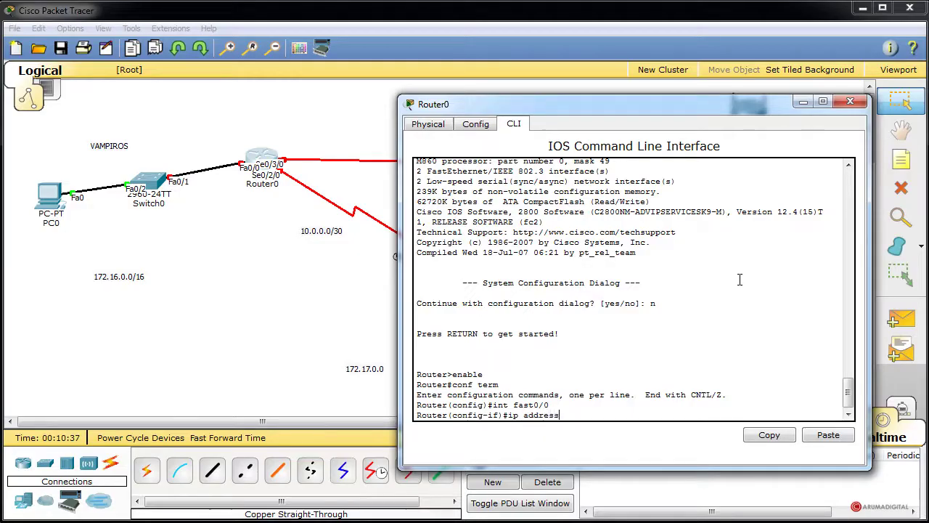
type(" 172.16.")
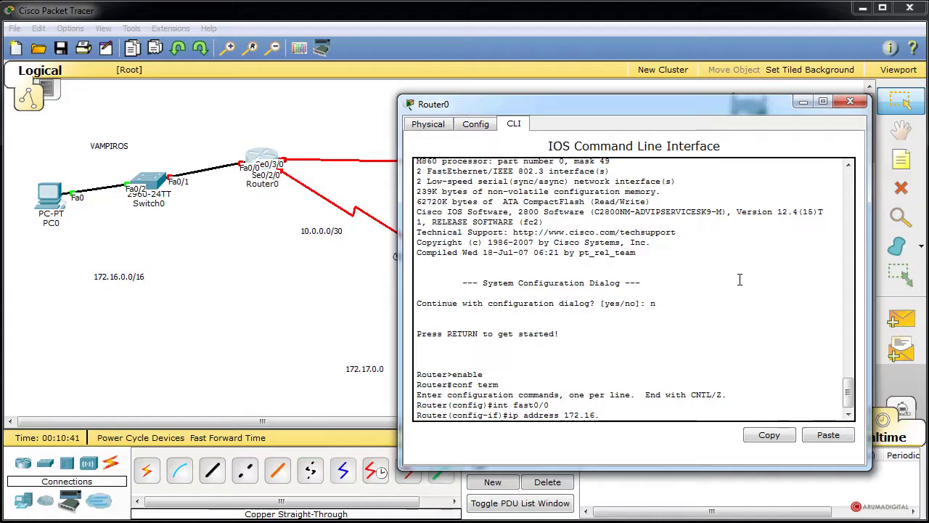
type("0.1")
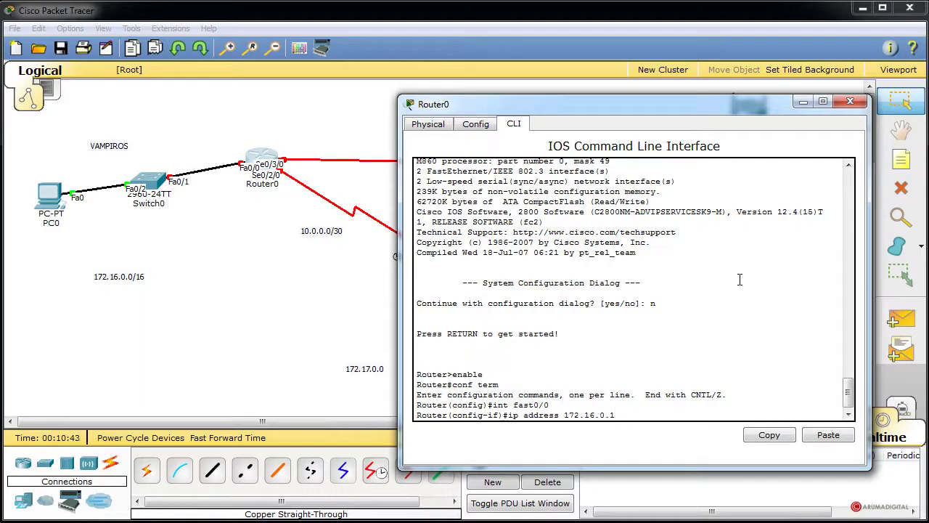
type(" 255.")
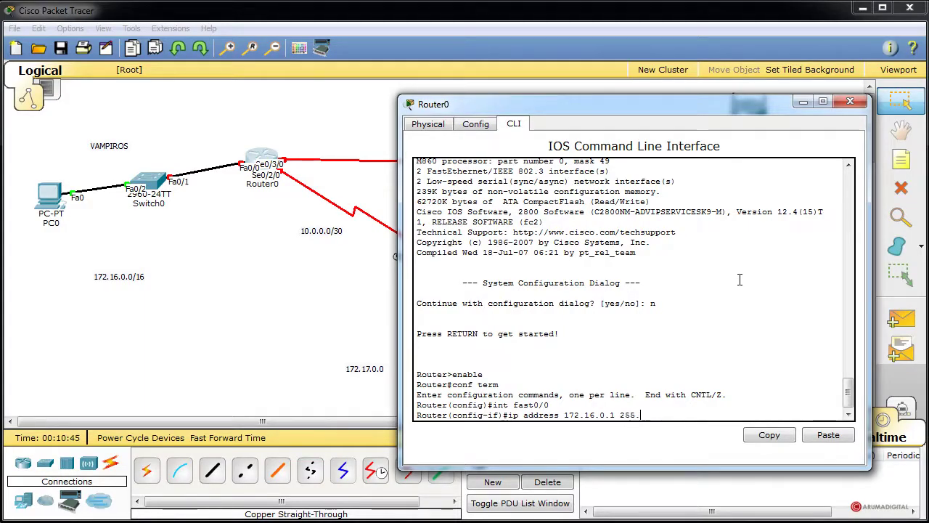
type("255.0.0")
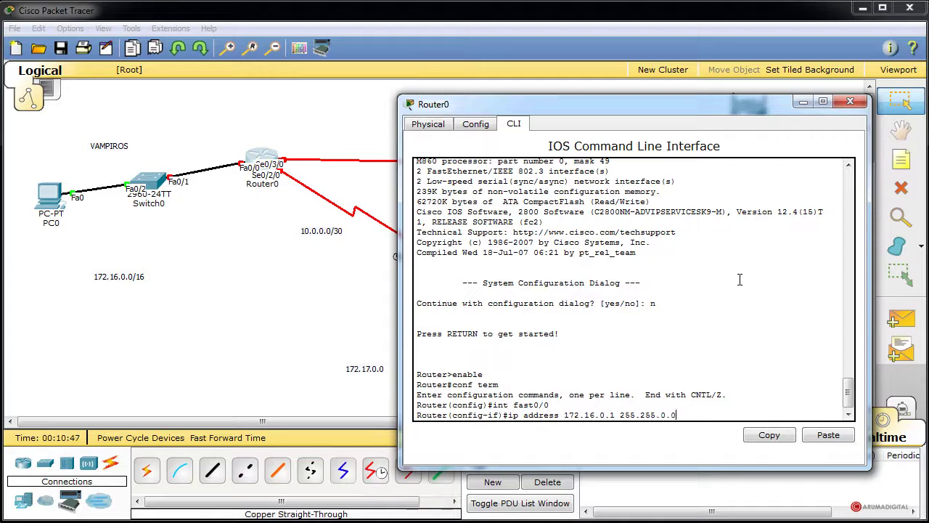
key("Return")
- Enable the FastEthernet0/0 interface with no shutdown and return to the interface configuration prompt
type("no")
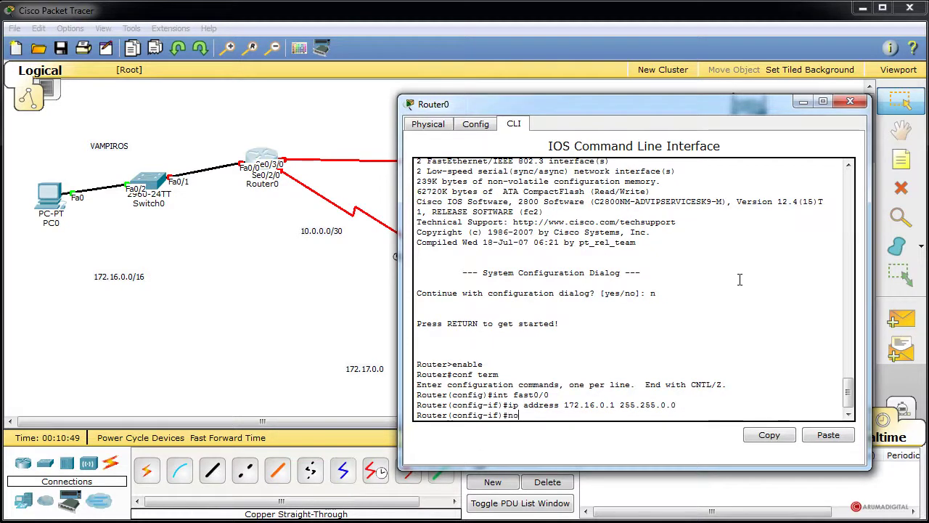
type(" shutdown")
key("Return")
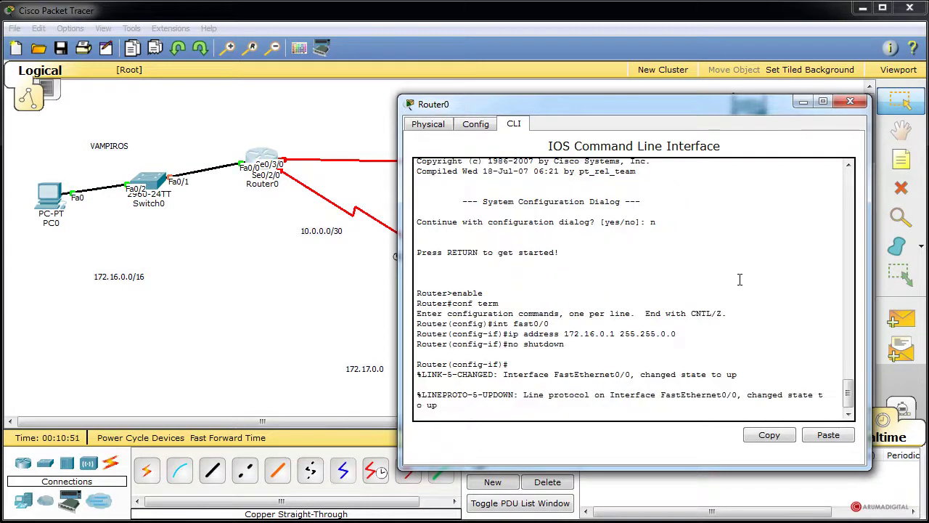
key("Return")
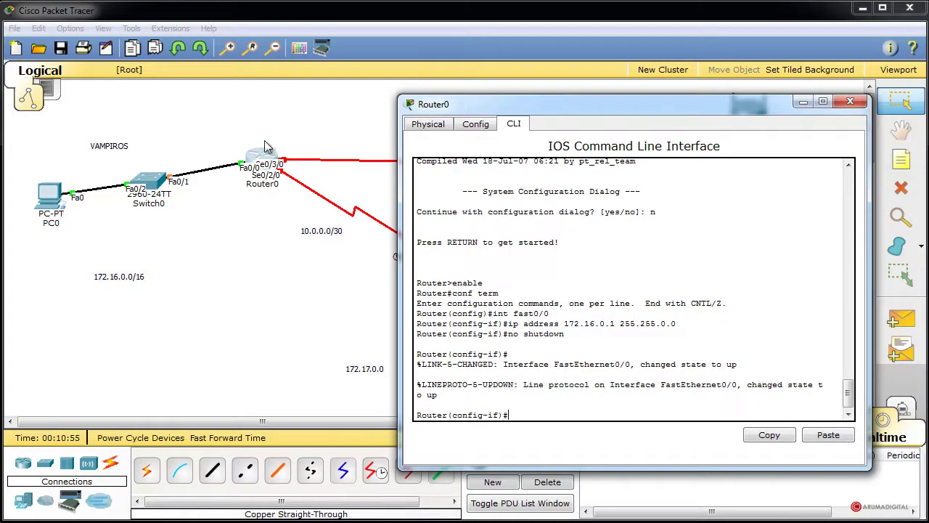
- Configure Router0's Serial0/2/0 interface with IP address 10.0.0.1 and mask 255.255.255.252, and enable it with no shutdown
left_click_drag(671, 112, 578, 271)
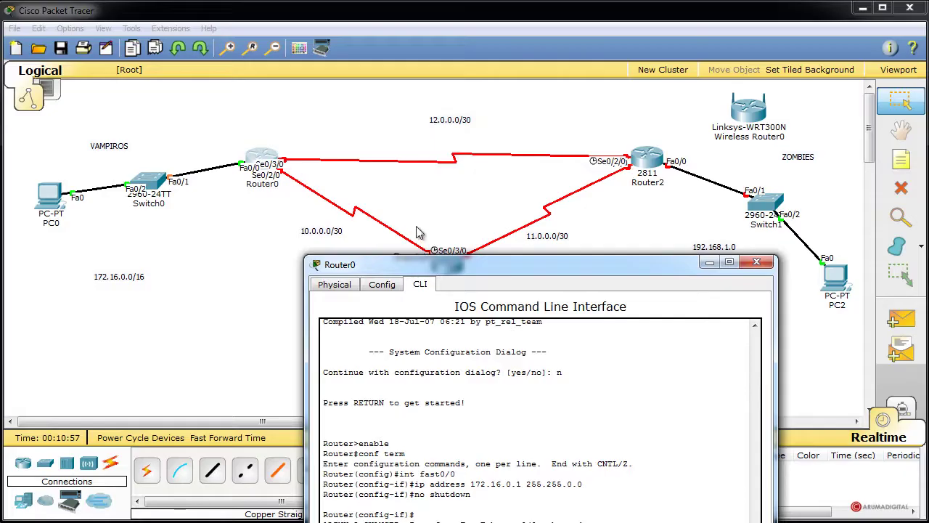
left_click_drag(484, 268, 584, 127)
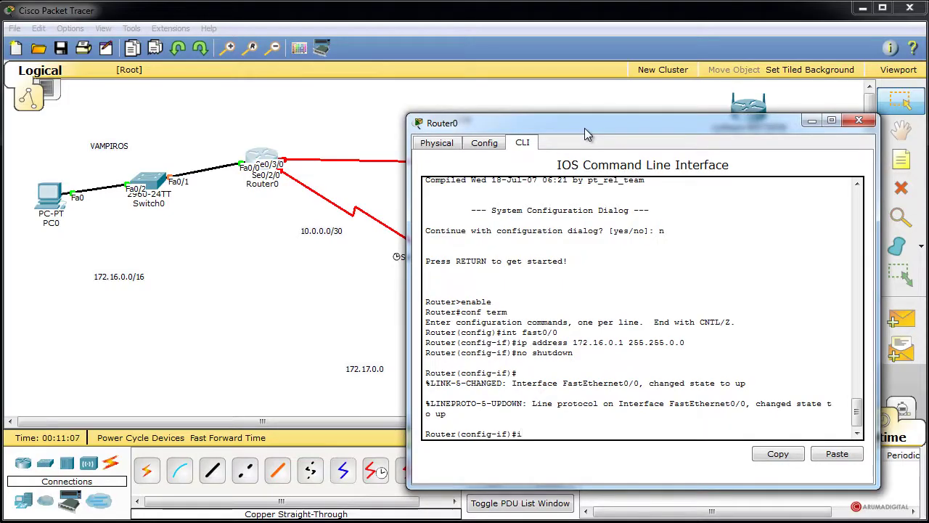
type("nt ser0")
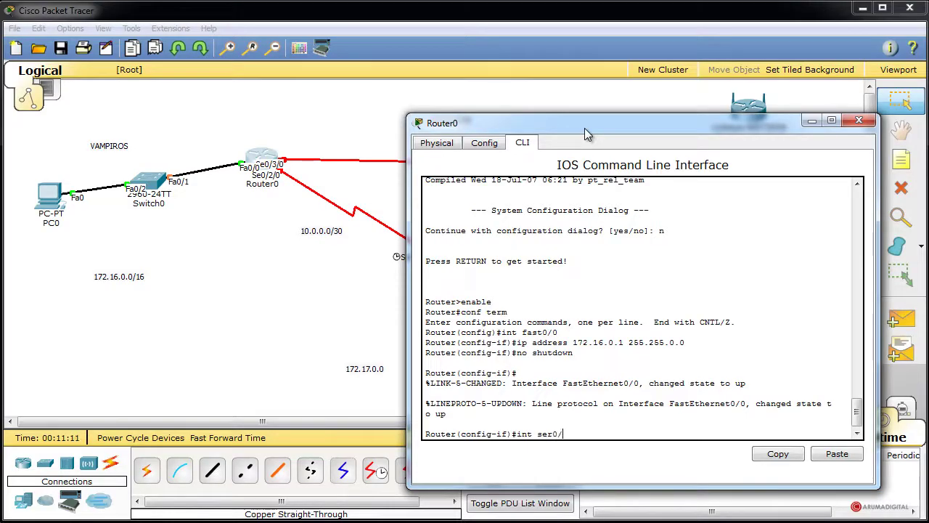
type("/2/0")
key("Return")
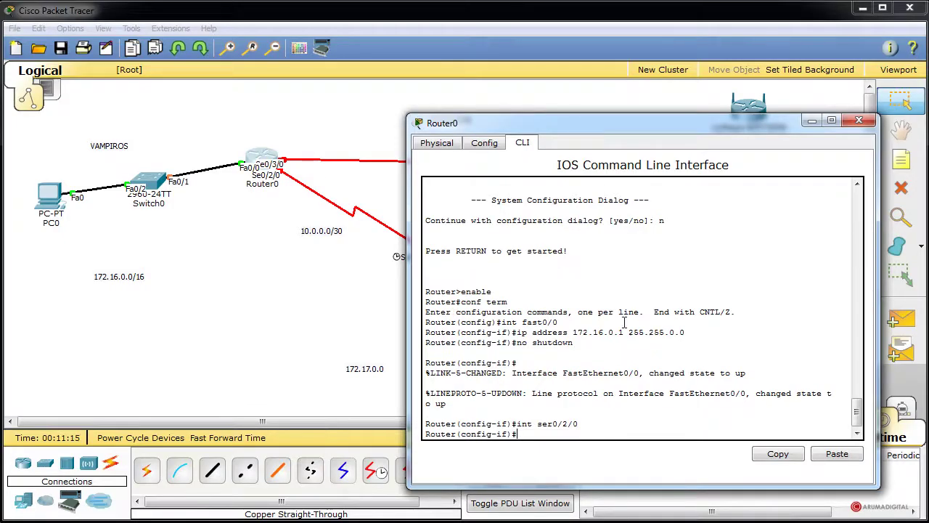
left_click_drag(591, 135, 655, 125)
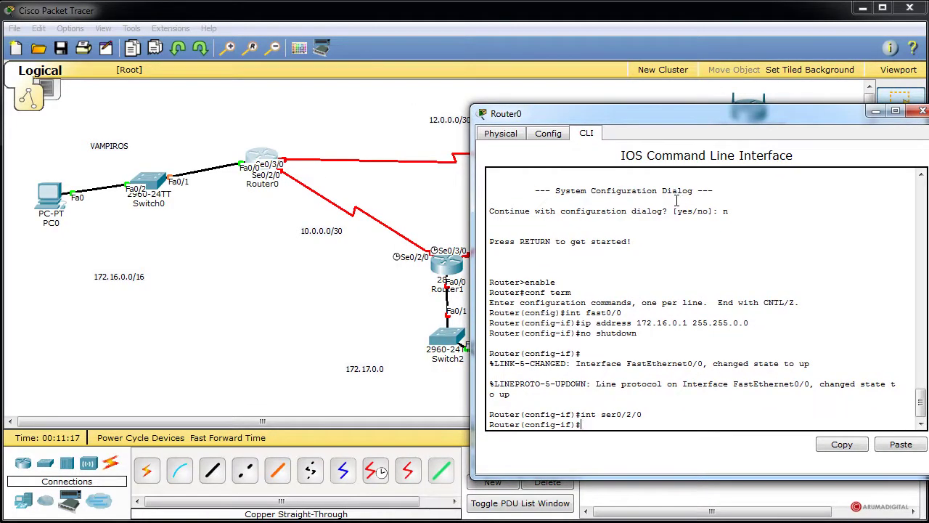
type("ip address")
type("10.0.0.1 255.25")
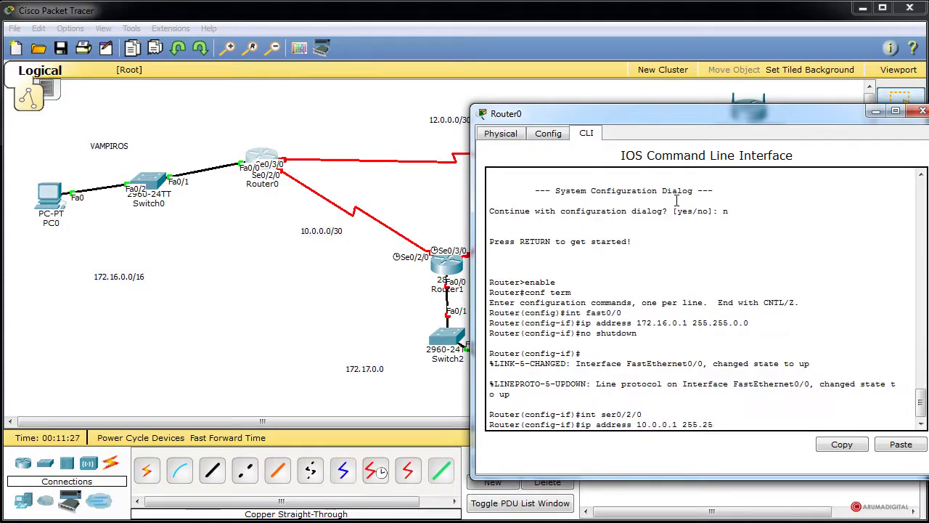
type("5.255.252")
key("Return")
type("no shutdown")
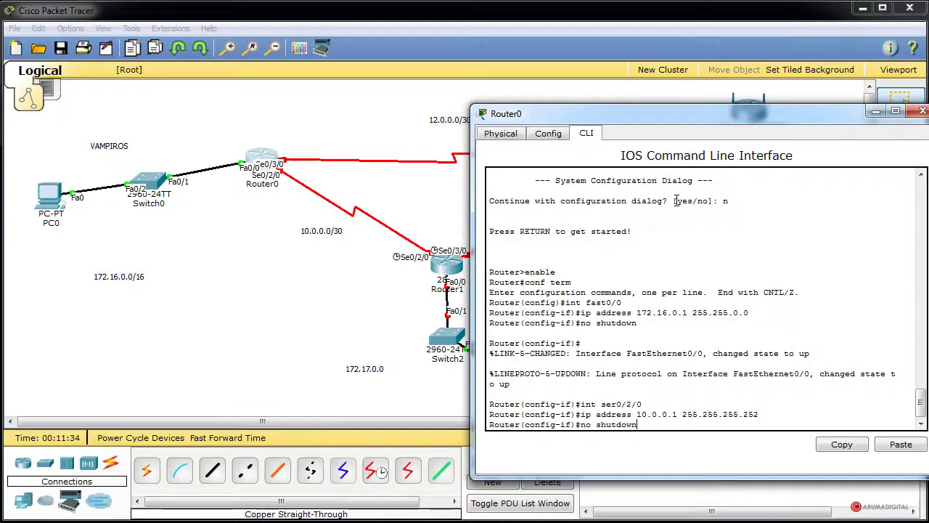
key("Return")
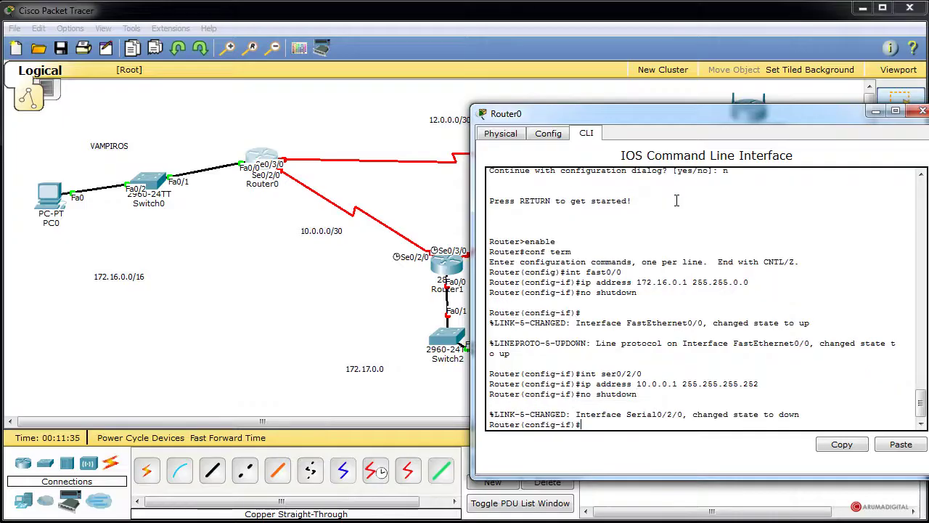
left_click_drag(760, 383, 682, 385)
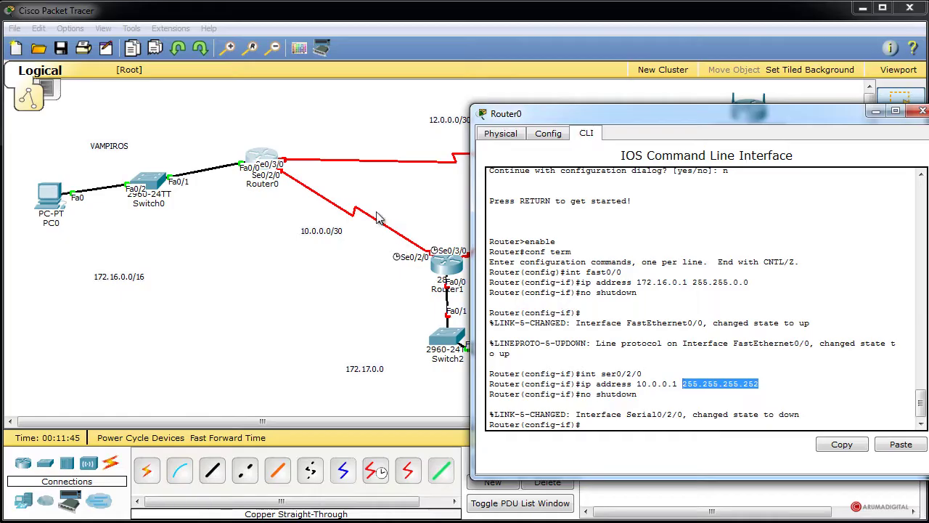
left_click(667, 384)
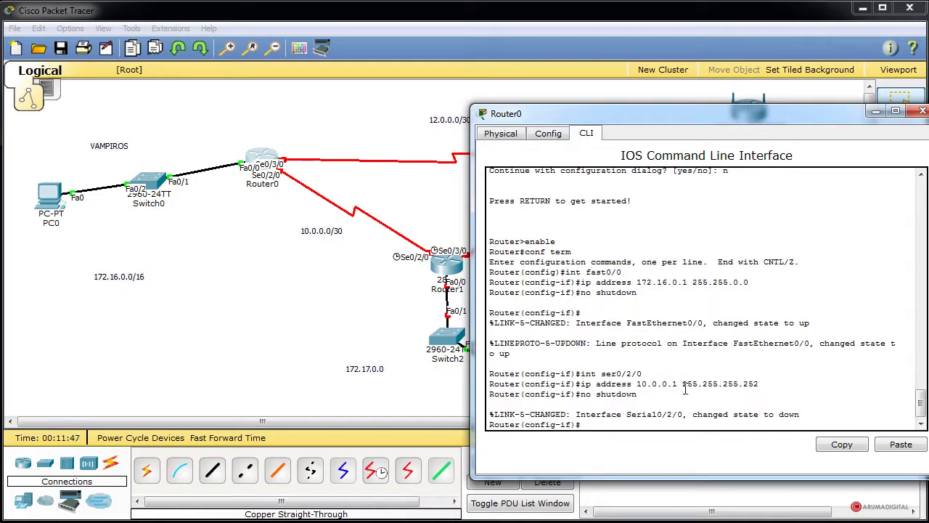
left_click_drag(682, 384, 749, 387)
left_click(759, 385)
- Exit interface configuration and add a static route to 172.17.0.0 with mask 255.255.0.0 through next hop 10.0.0.2
type("exit")
key("Return")
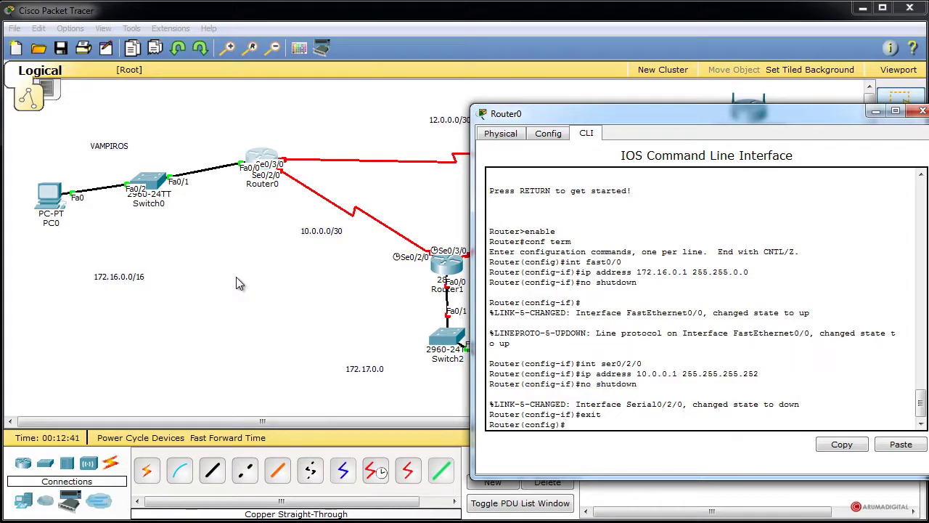
type("ip route")
left_click_drag(601, 414, 581, 415)
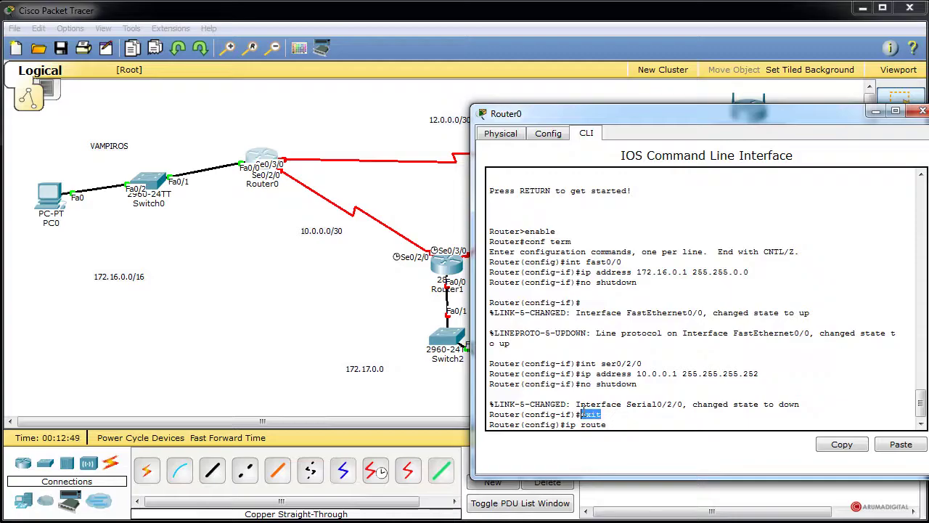
left_click_drag(523, 424, 556, 423)
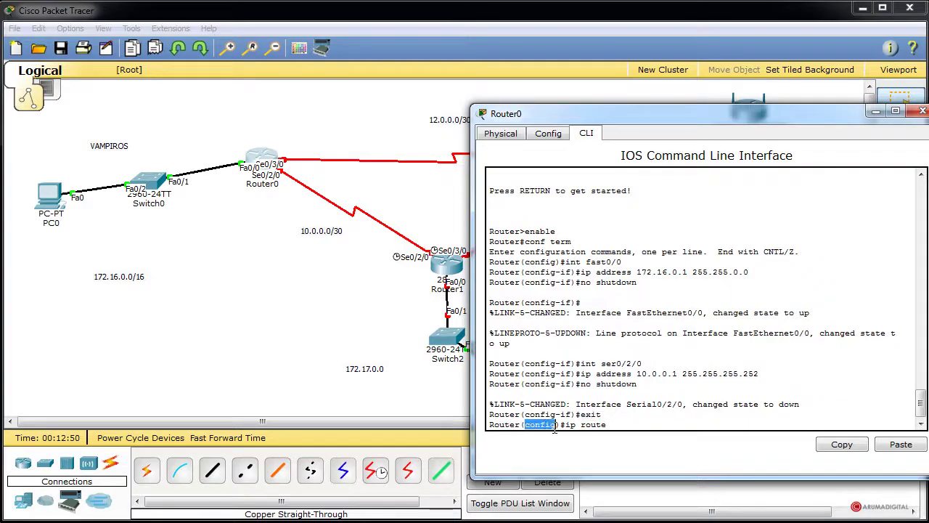
left_click(618, 423)
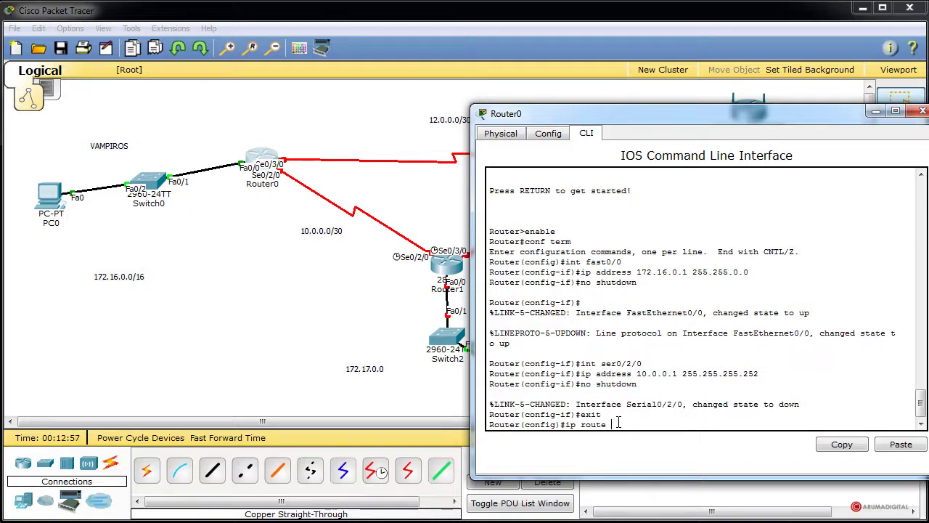
type("172.17.0.0.255.255.0.0 10.")
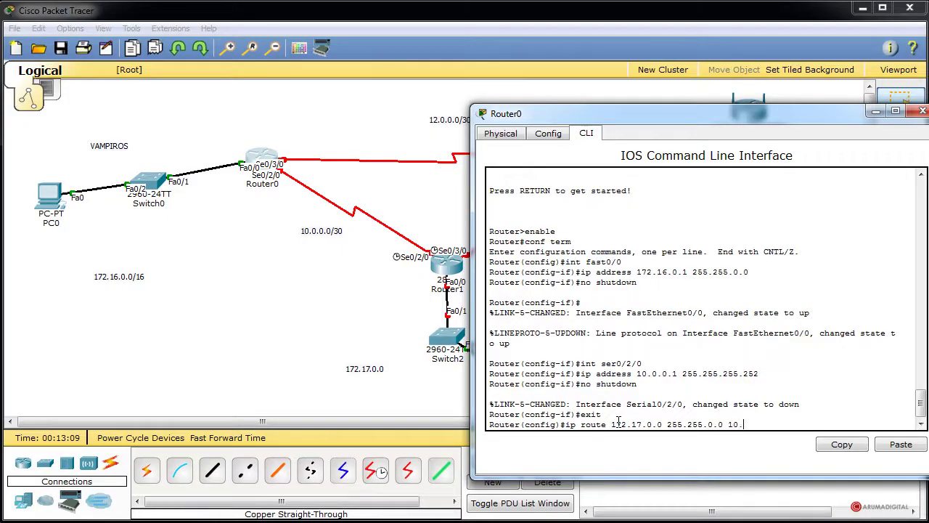
type("0.0.2")
key("Return")
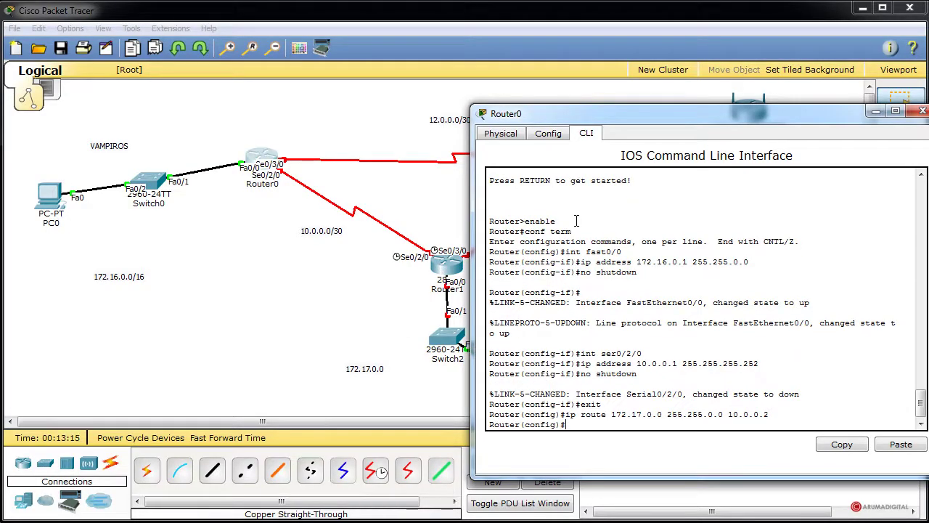
- Reuse the previous static route command on Router0, changing its destination to 192.168.1.0 and its mask to 255.255.255.0
left_click_drag(595, 106, 529, 202)
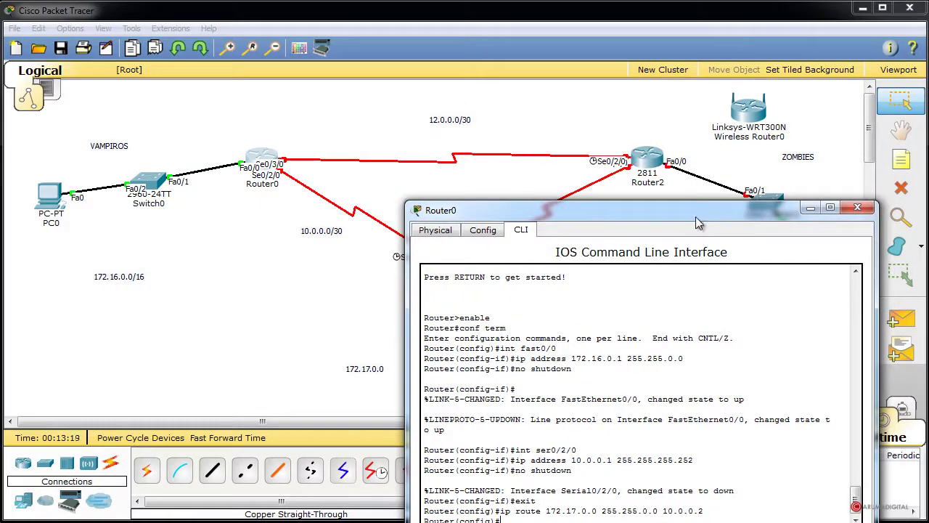
left_click_drag(698, 209, 657, 112)
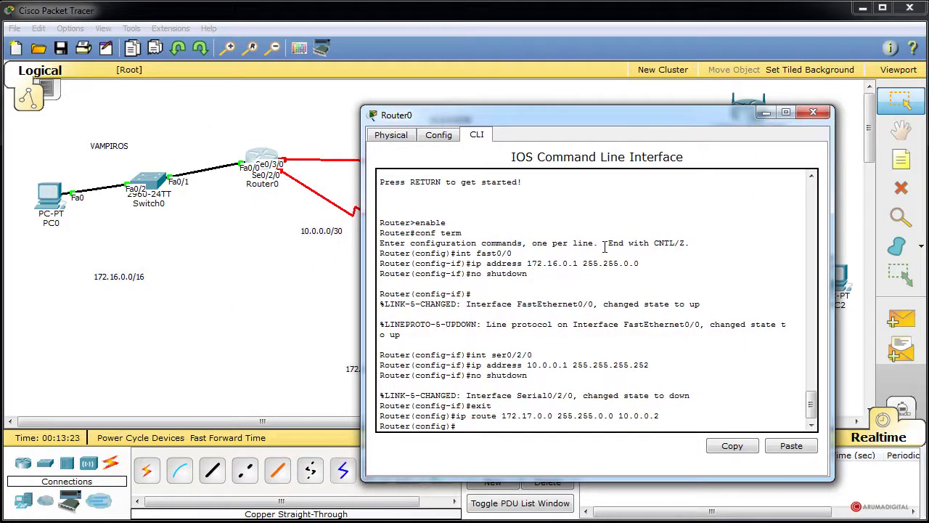
key("Up")
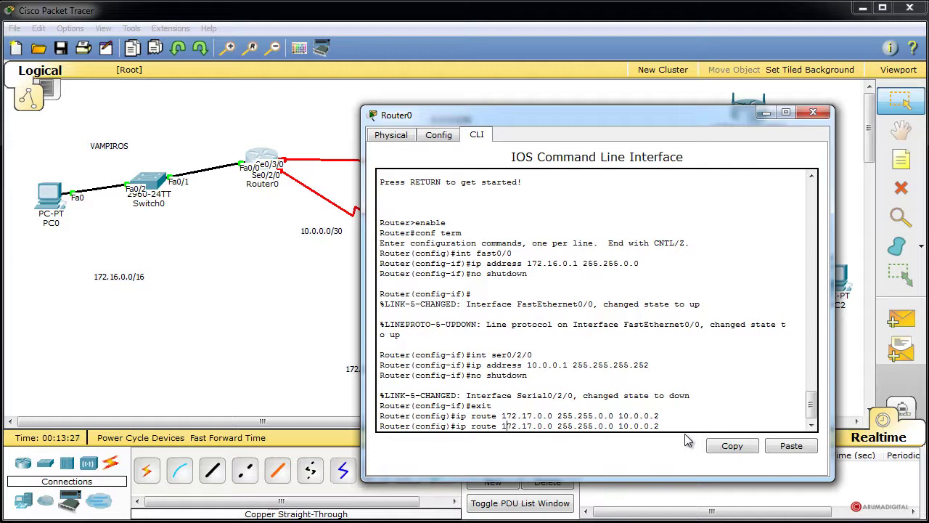
key("Right")
key("BackSpace")
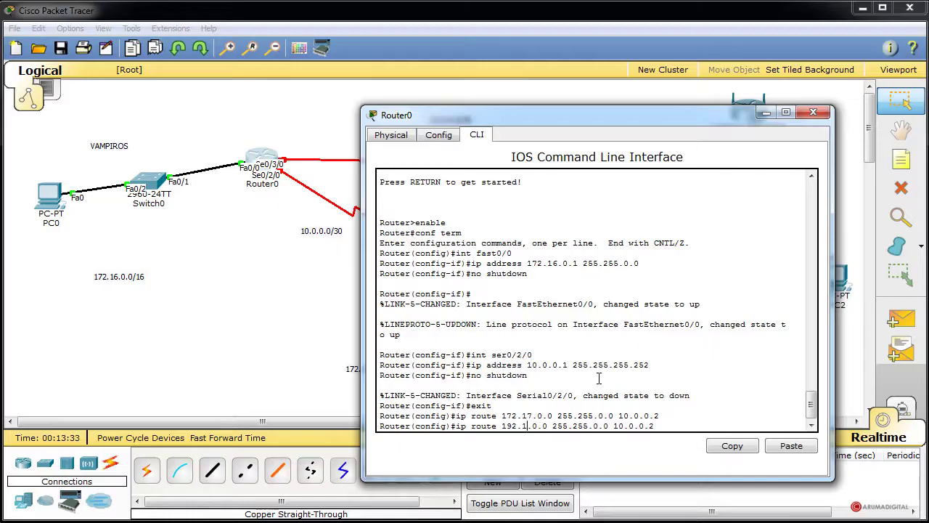
type("68")
key("Right")
key("Delete")
type("1")
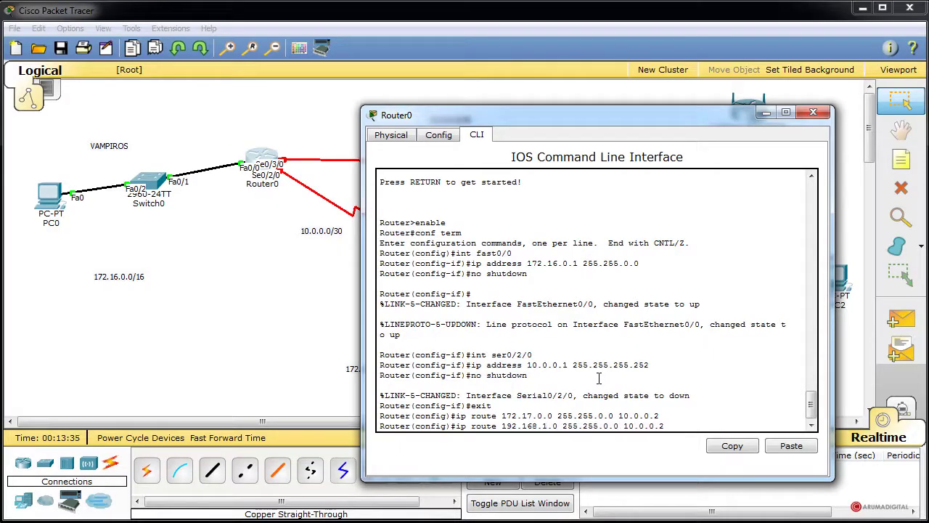
key("Right")
key("Right")
key("Right")
type("255")
key("Delete")
- Set the next hop of the 192.168.1.0 route to 12.0.0.2 and submit the static route
left_click_drag(613, 114, 548, 249)
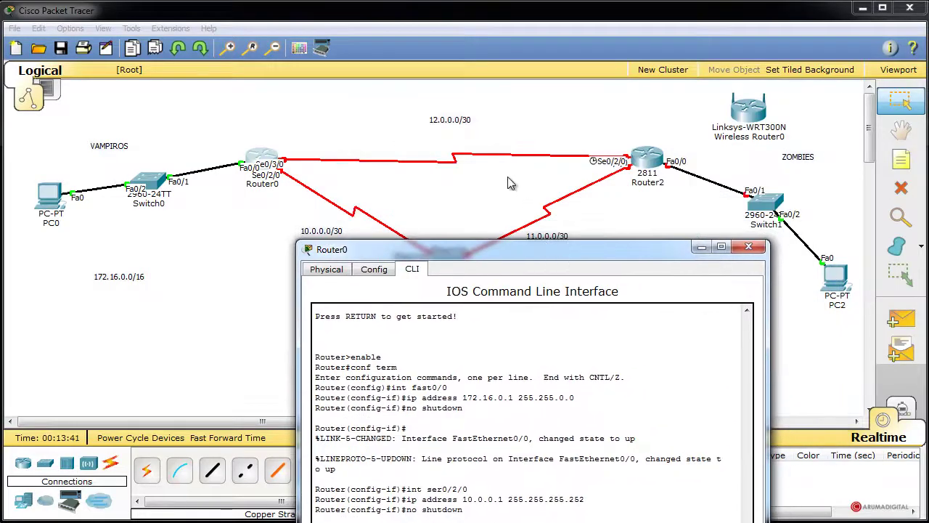
left_click_drag(633, 248, 667, 136)
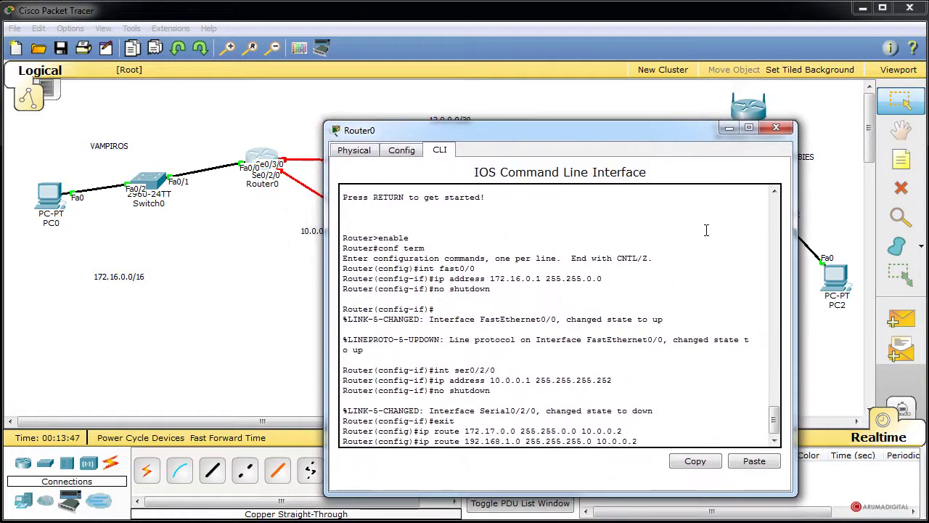
key("Left")
key("Left")
key("Left")
key("Left")
key("Left")
key("Left")
key("BackSpace")
type("2")
key("Return")
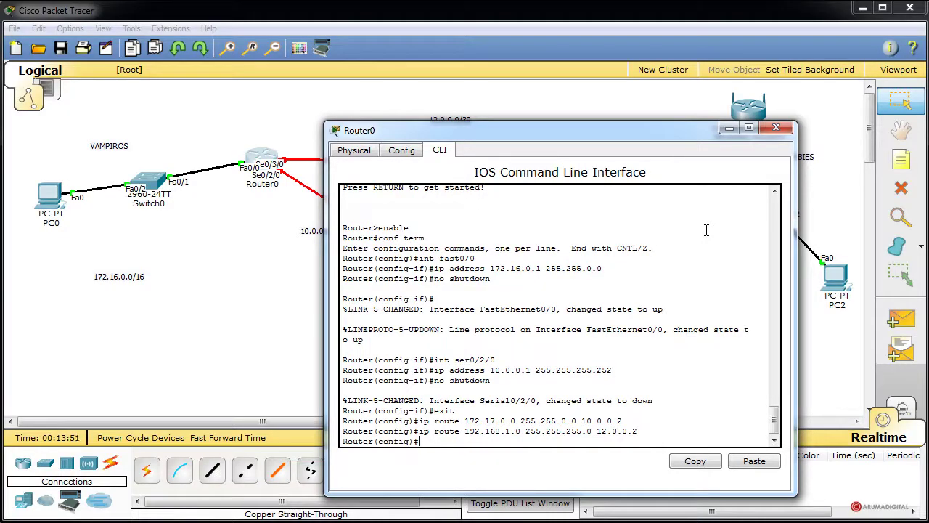
- Exit global configuration mode on Router0 and close its window
type("exit")
key("Return")
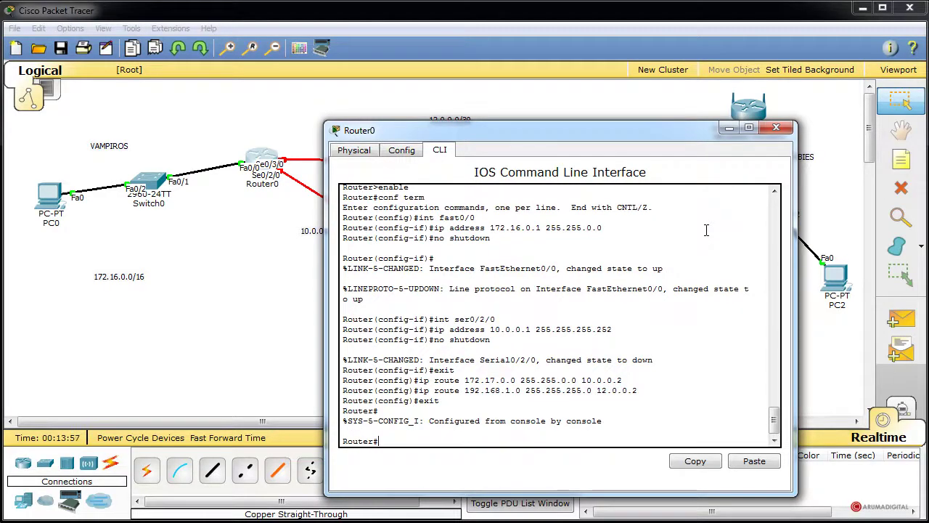
left_click(776, 129)
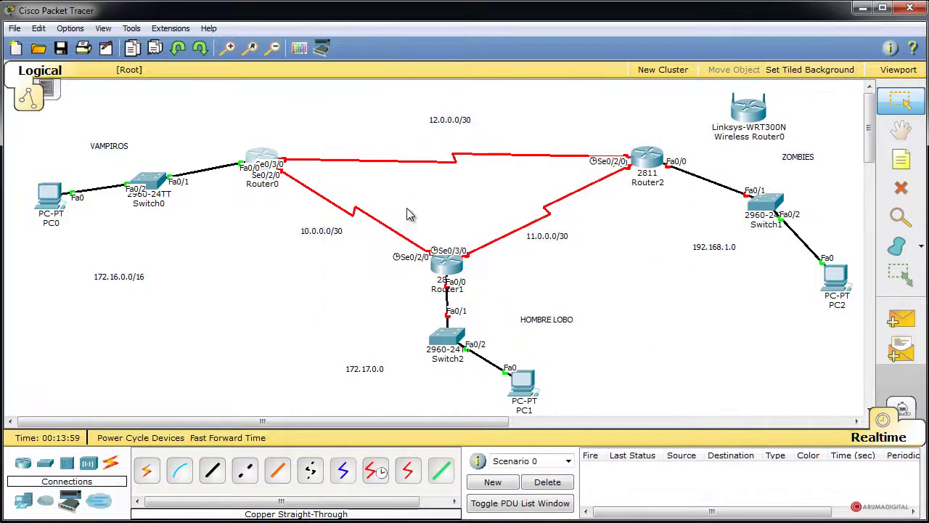
- Open Router1's command line, decline the initial configuration dialog, and enter global configuration mode
left_click(451, 269)
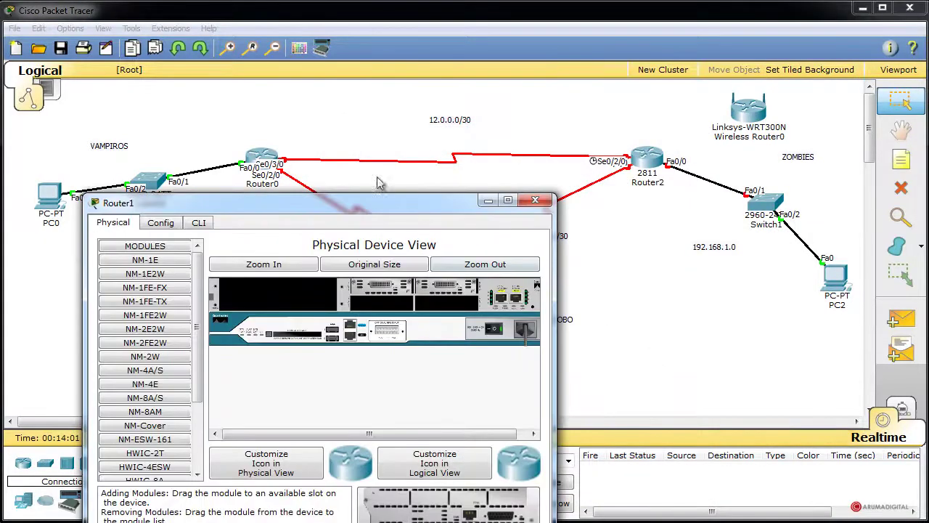
left_click_drag(391, 206, 782, 102)
left_click(609, 118)
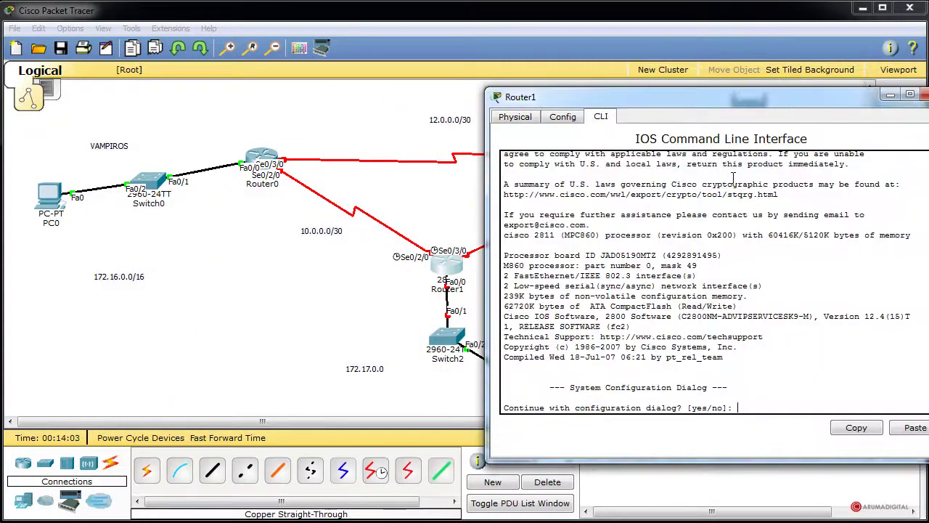
type("n")
key("Return")
key("Return")
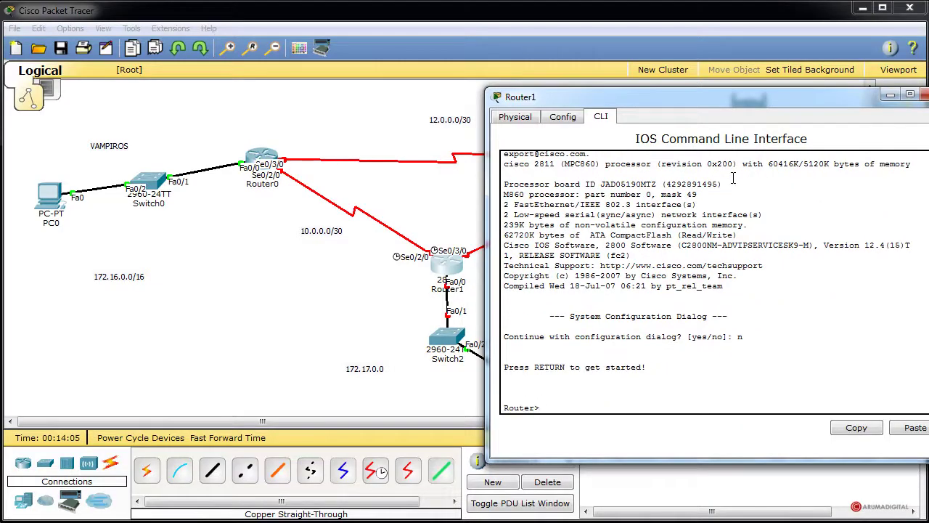
type("enable")
key("Return")
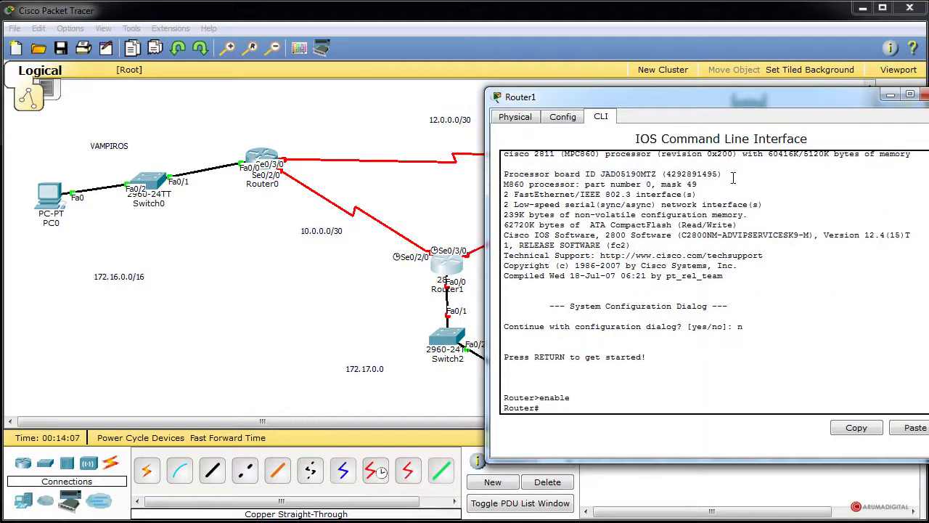
type("conf term")
key("Return")
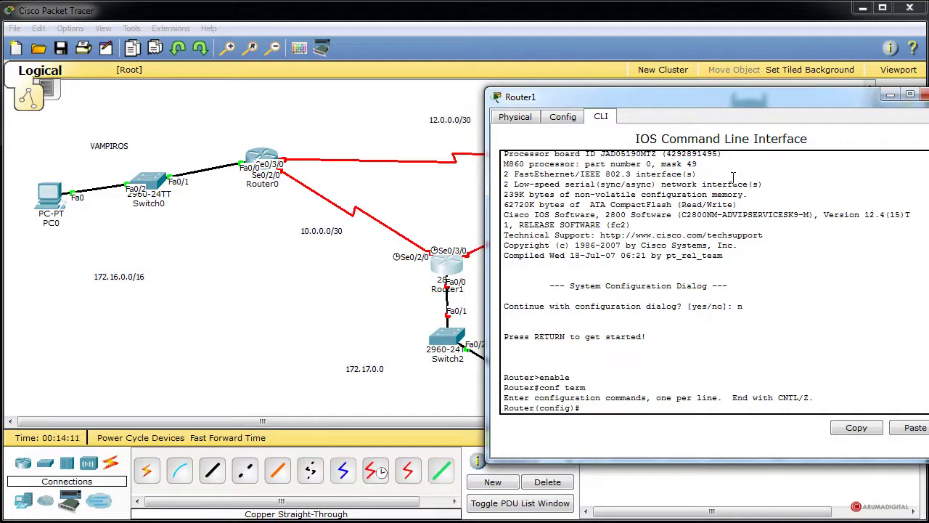
- Assign IP address 172.17.0.1 with mask 255.255.0.0 to Router1's FastEthernet0/0 interface
type("int")
type(" se")
key("BackSpace")
key("BackSpace")
type("fast0/0")
key("Return")
type("ip addre")
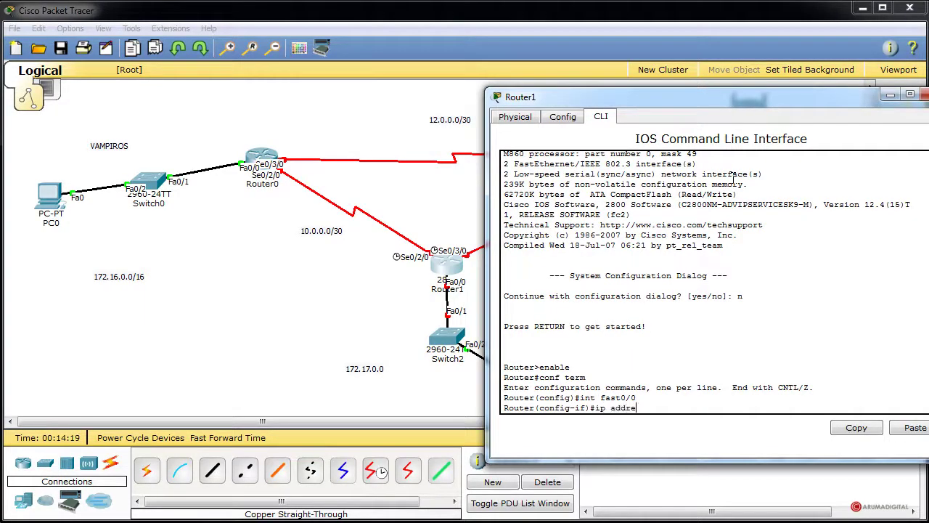
type("ss 192.")
type("168")
key("BackSpace")
key("BackSpace")
key("BackSpace")
key("BackSpace")
key("BackSpace")
type("72.17.0.1 255.255.0.0")
key("Return")
- Enable Router1's FastEthernet0/0 interface with no shutdown and return to the interface configuration prompt
type("no shutdown")
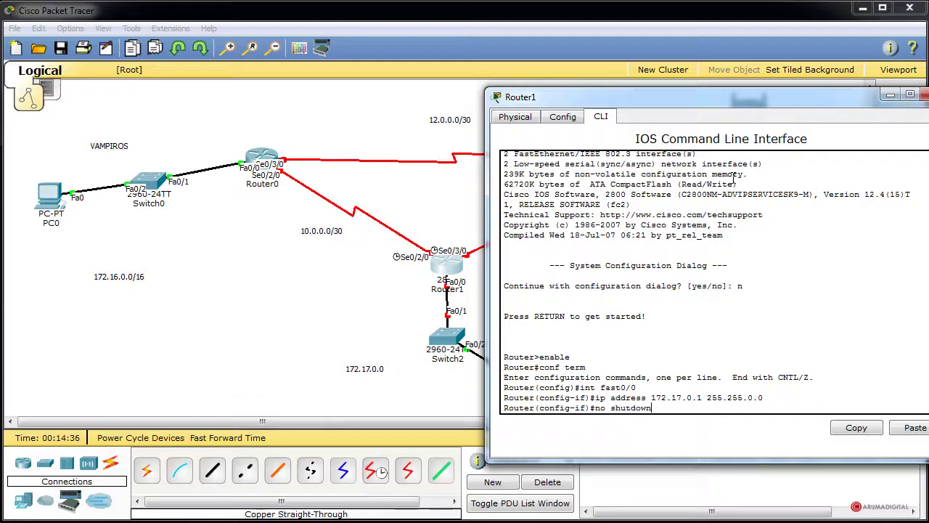
key("Return")
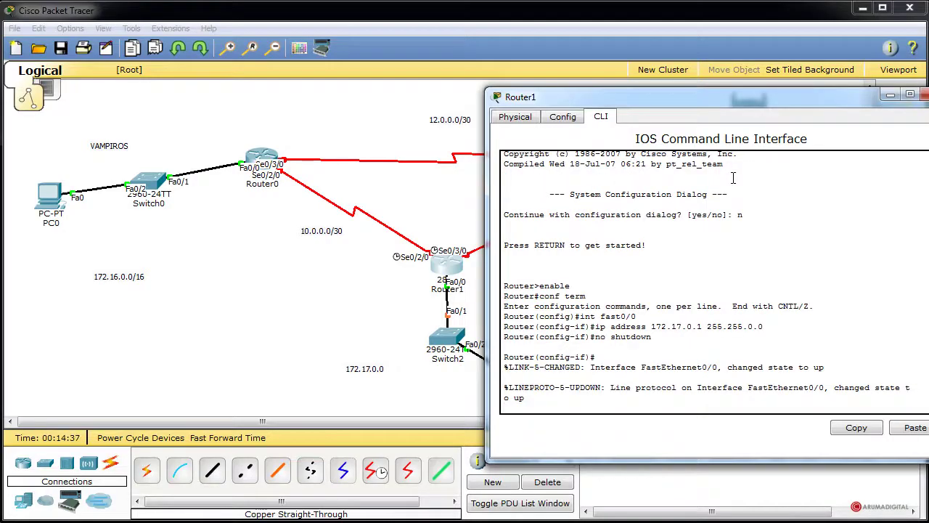
key("Return")
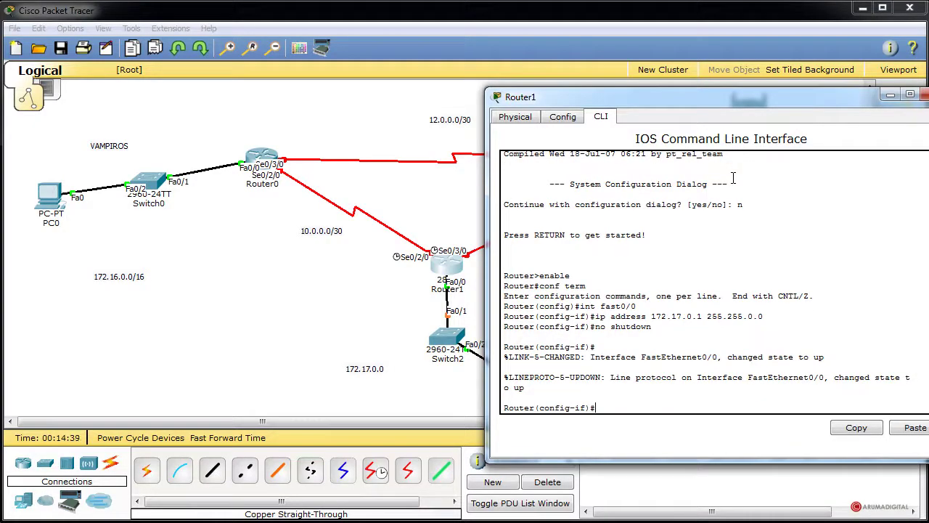
- Configure Router1's Serial0/2/0 interface with IP address 10.0.0.2 and mask 255.255.255.252, and enable it with no shutdown
type("nt ser0/2/0")
key("Return")
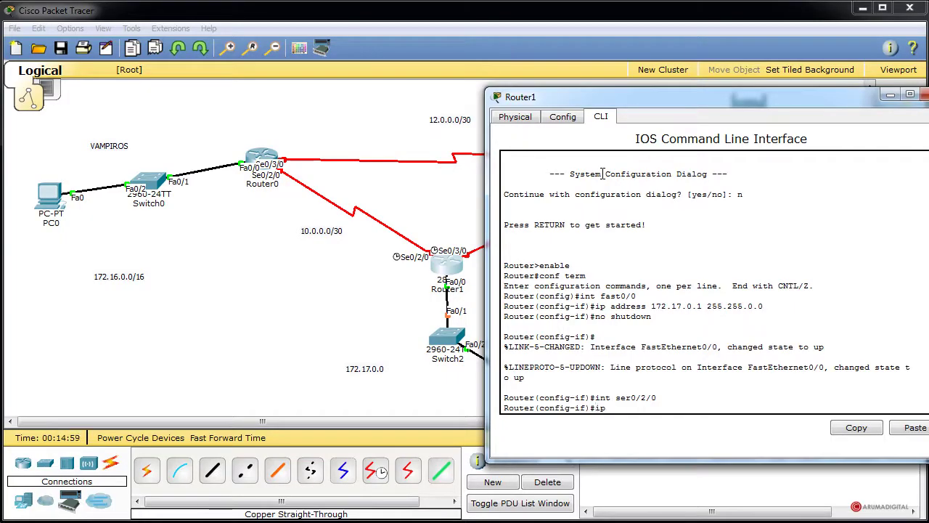
type("address 10.0.0.2 255.255.")
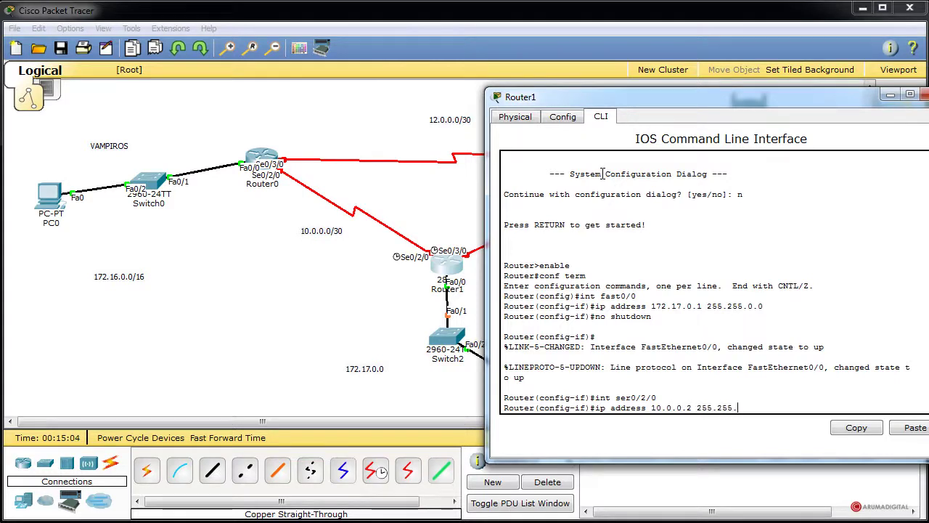
type("255.252")
key("Return")
type("no shu")
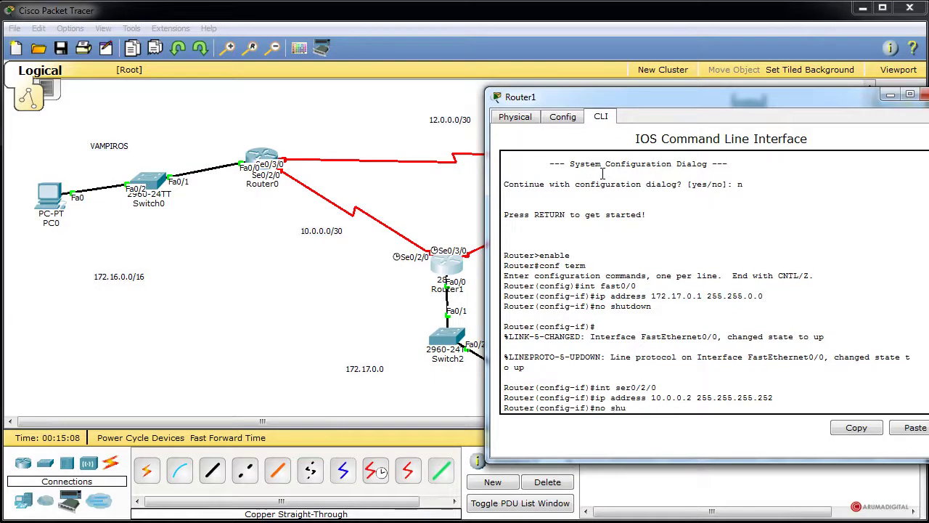
type("tdown")
key("Return")
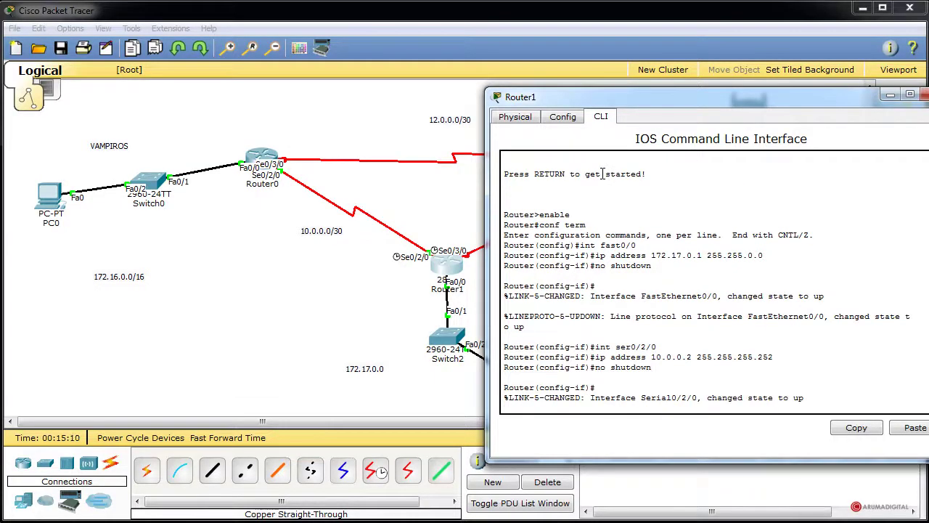
key("Return")
- Check the clock command's help and set the clock rate of Router1's Serial0/2/0 interface to 64000
type("clo")
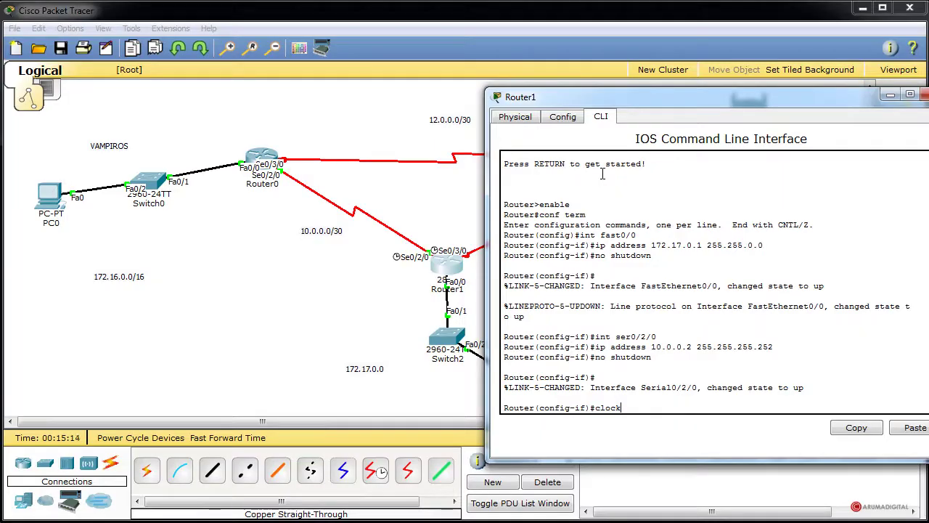
type("ck?")
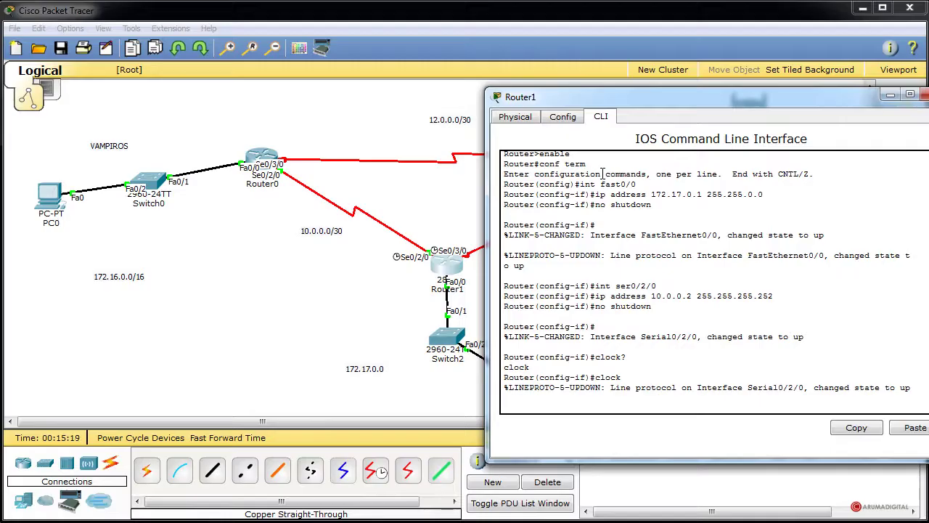
key("Return")
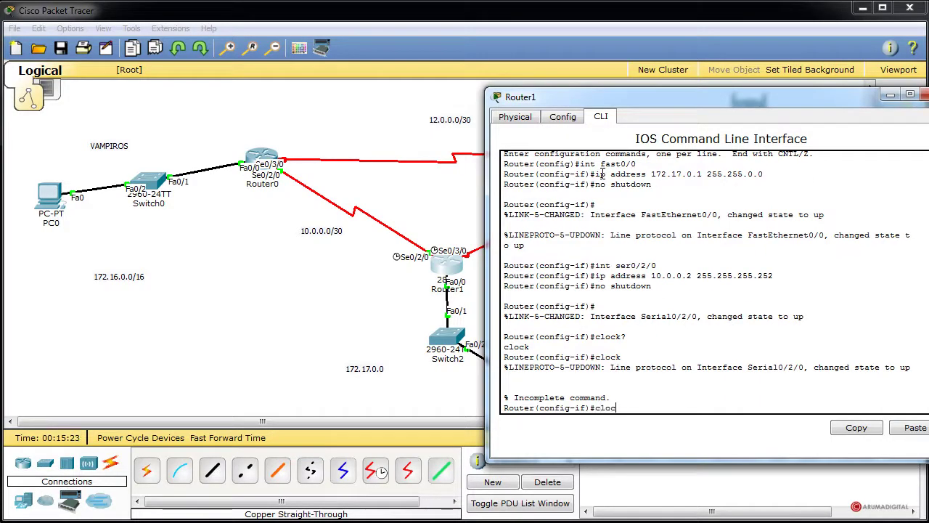
type("clock rate 64000")
key("Return")
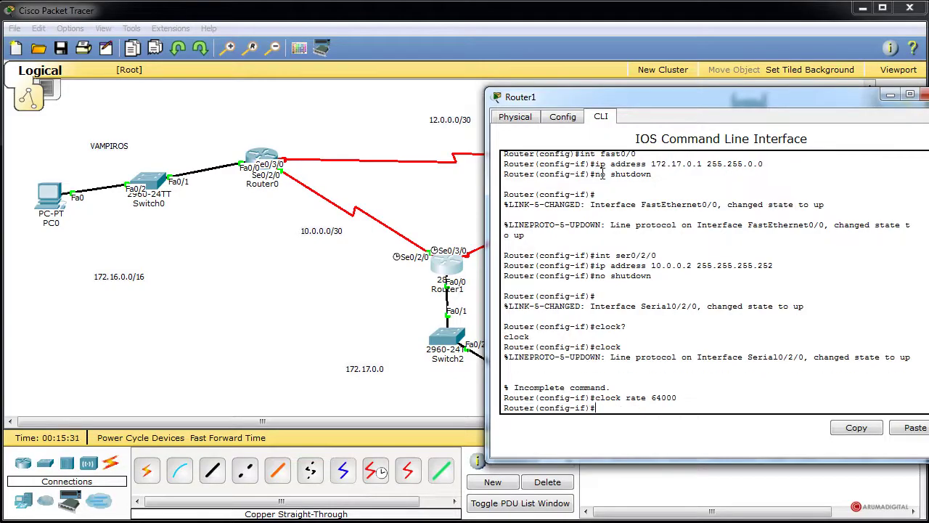
left_click_drag(734, 96, 716, 95)
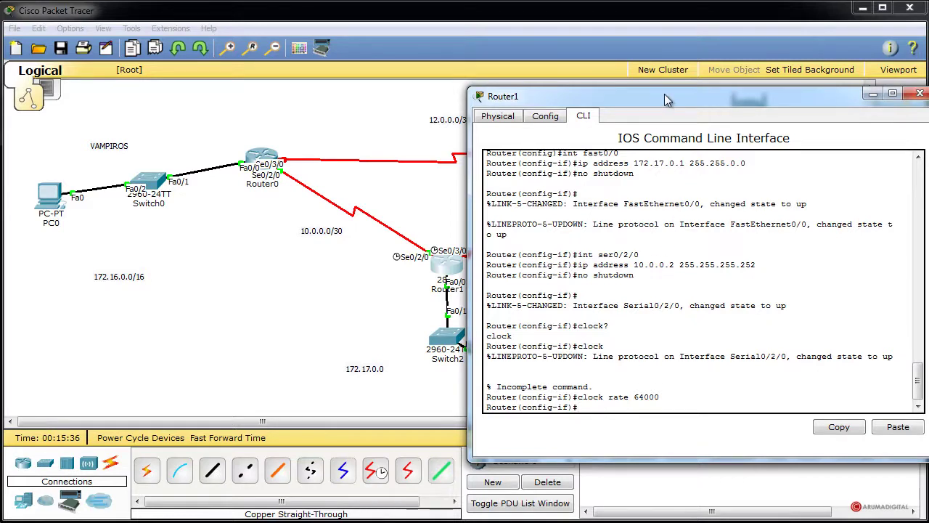
mouse_move(664, 94)
left_mouse_down()
mouse_move(654, 95)
mouse_move(669, 94)
left_mouse_up()
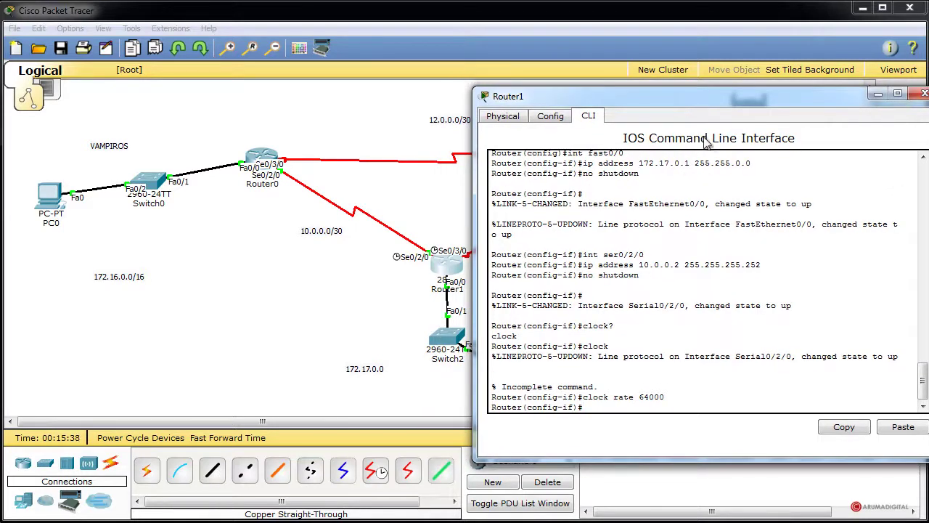
left_click_drag(790, 96, 783, 95)
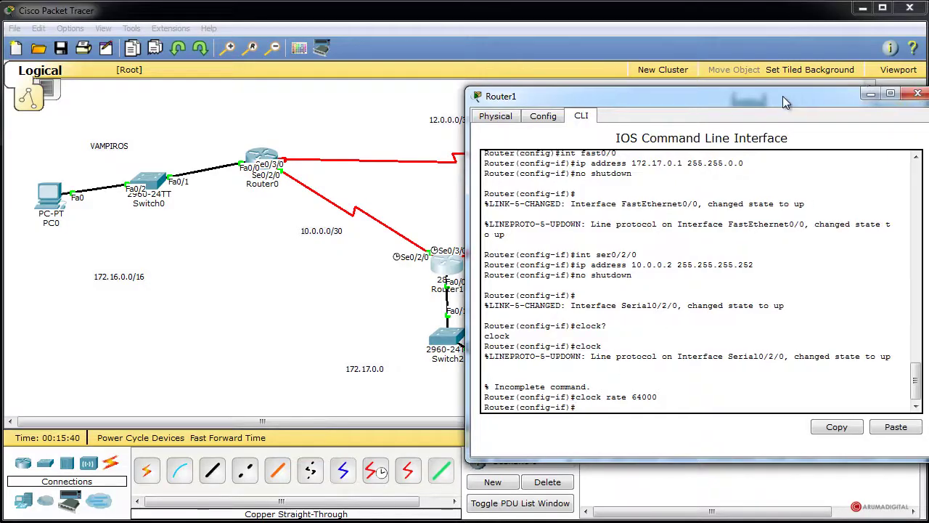
left_click_drag(636, 103, 675, 101)
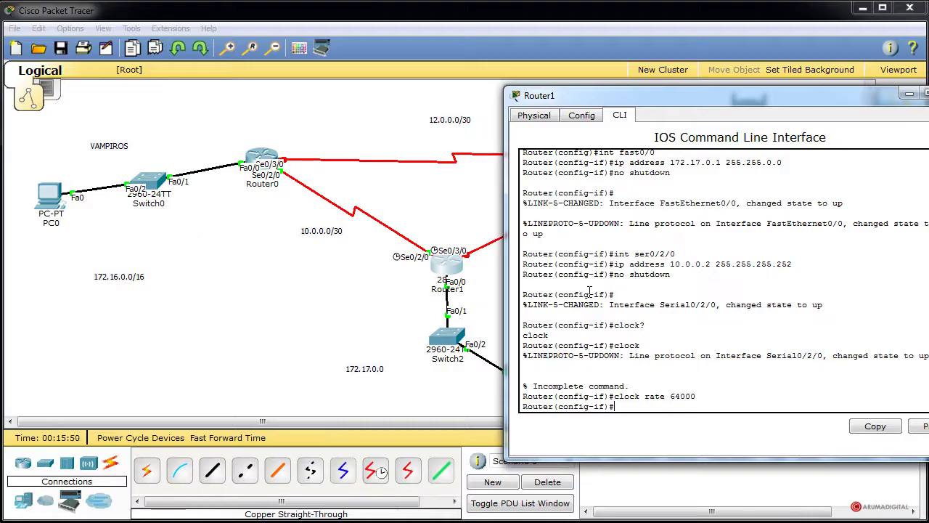
- Select Router1's Serial0/3/0 interface and assign it IP address 11.0.0.1 with mask 255.255.255.252
type("int ser0/3/0")
key("Return")
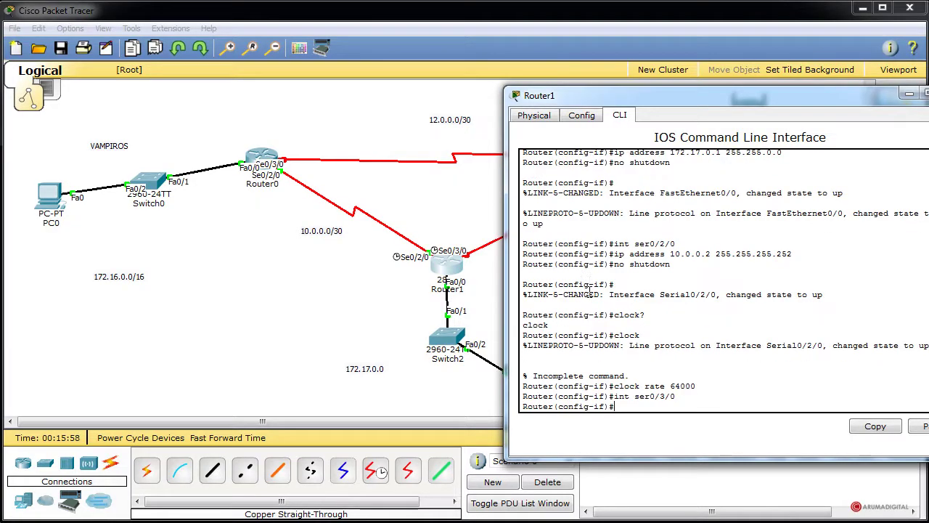
key("Up")
key("Up")
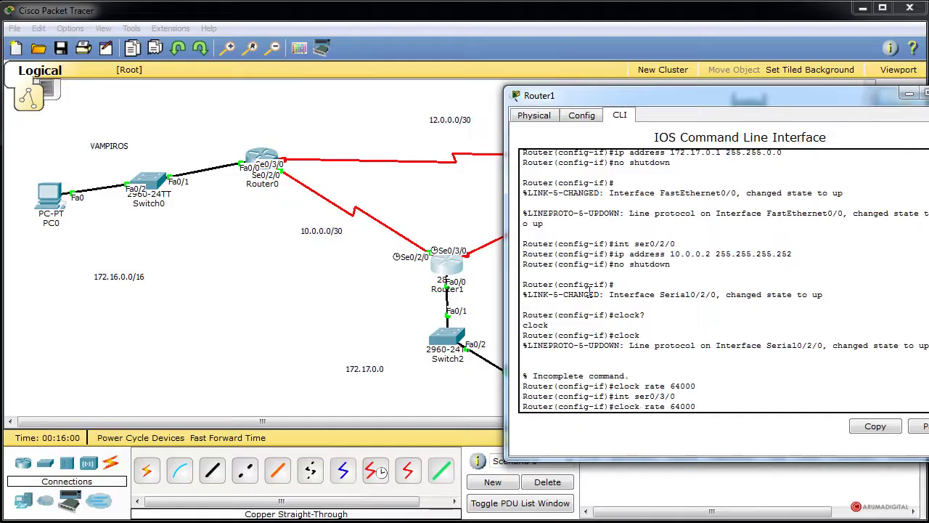
key("Up")
key("Up")
key("Up")
key("Up")
key("Down")
key("Left")
key("Left")
key("Left")
key("Left")
key("Left")
key("Left")
key("Left")
key("Left")
key("Left")
key("Left")
key("Left")
key("Left")
key("Left")
key("Left")
key("Left")
key("Left")
key("Left")
key("Left")
key("Left")
key("Left")
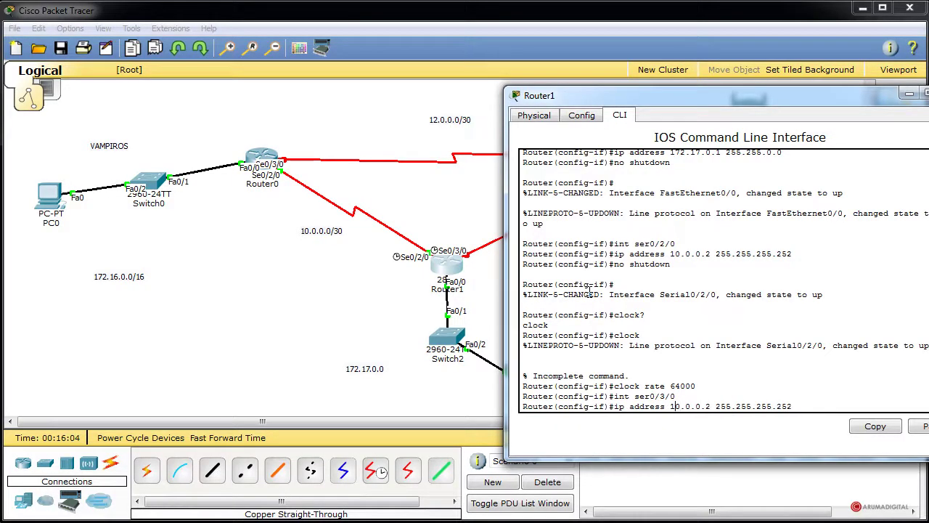
type("1")
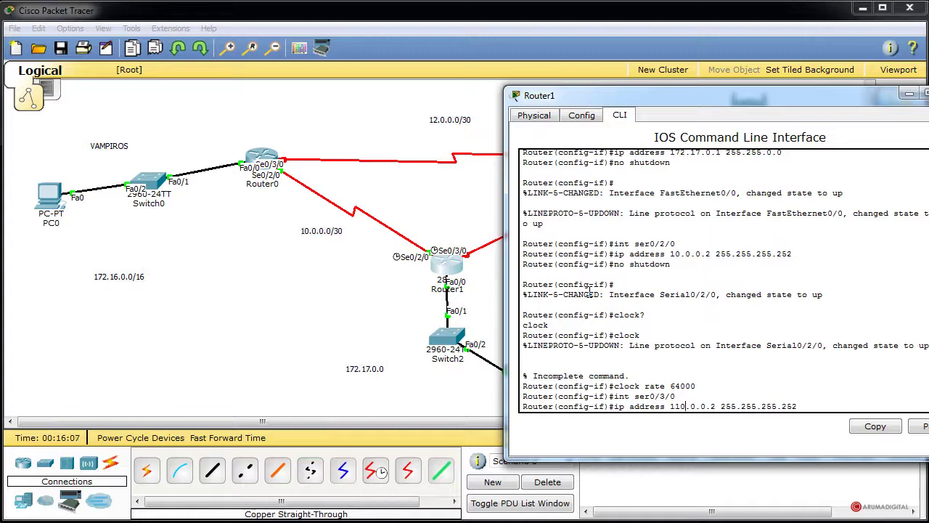
key("BackSpace")
key("Right")
key("Right")
key("Right")
key("Right")
key("Right")
key("Right")
key("BackSpace")
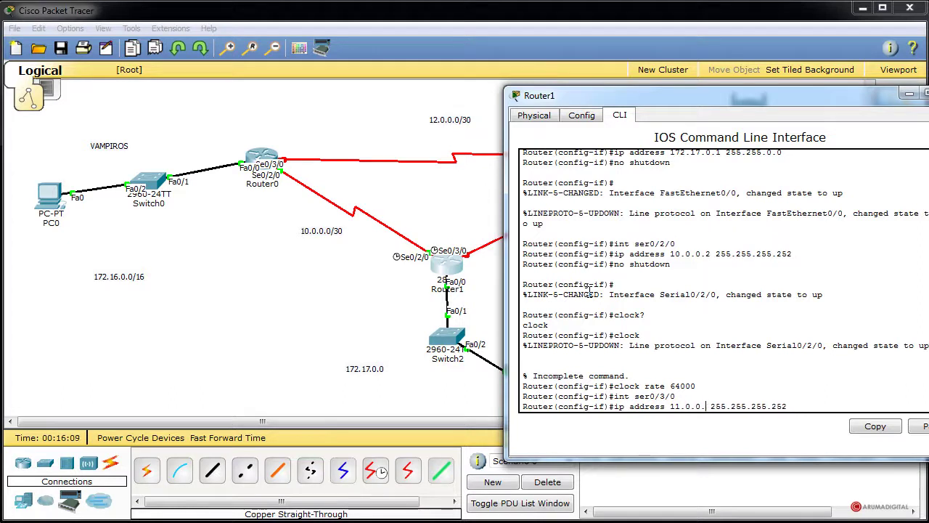
type("1")
key("Return")
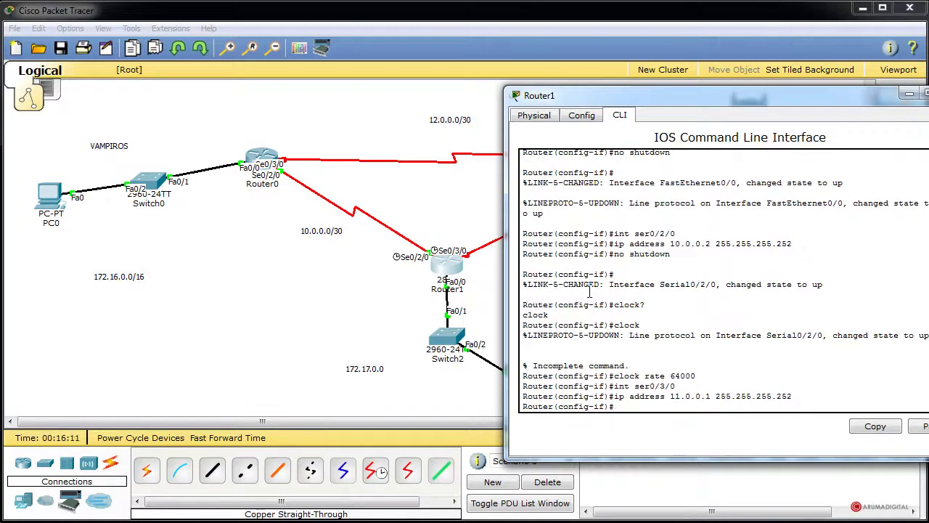
- Enable Router1's Serial0/3/0 interface with no shutdown
key("Up")
key("Up")
key("BackSpace")
key("BackSpace")
key("BackSpace")
key("BackSpace")
key("BackSpace")
key("BackSpace")
key("BackSpace")
key("BackSpace")
key("BackSpace")
key("BackSpace")
key("BackSpace")
key("Up")
key("Up")
key("Return")
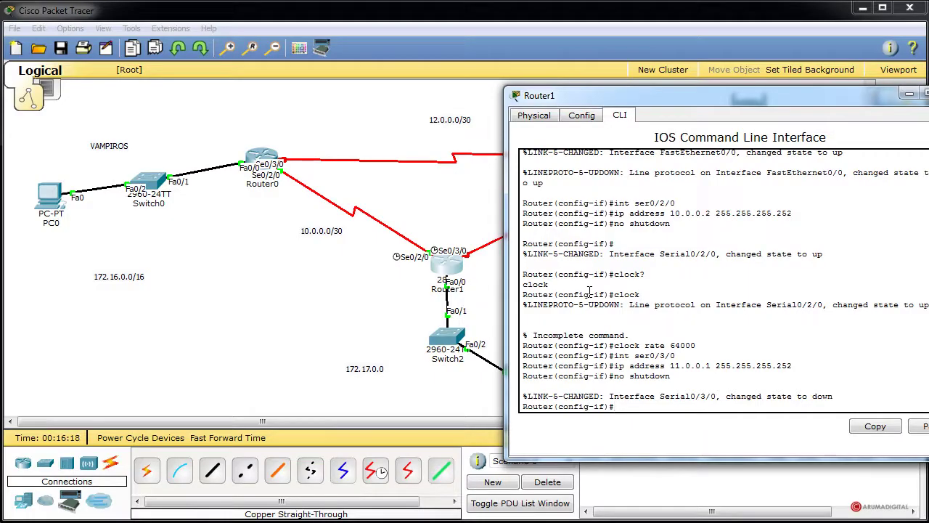
- Set PPP encapsulation and a clock rate of 64000 on Router1's Serial0/3/0 interface, and close the router's window
type("encapsulation ppp")
key("Return")
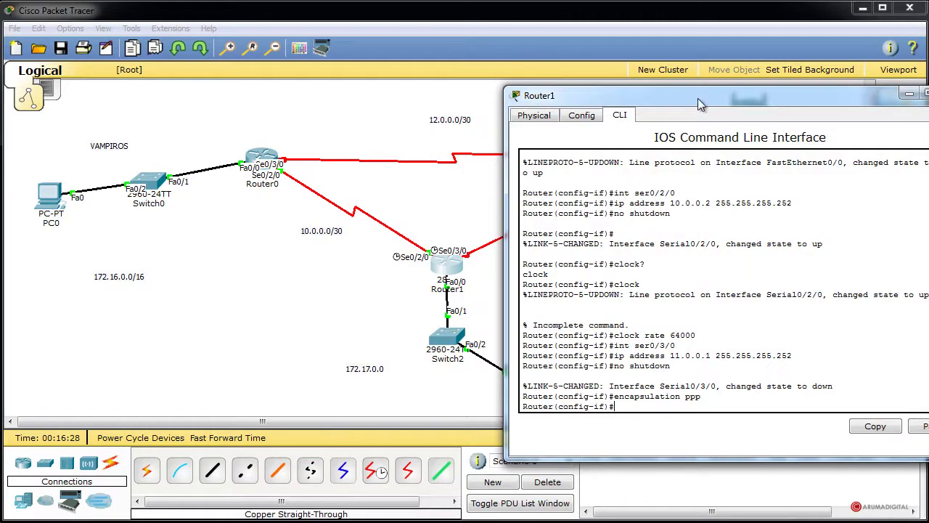
left_click_drag(701, 95, 185, 327)
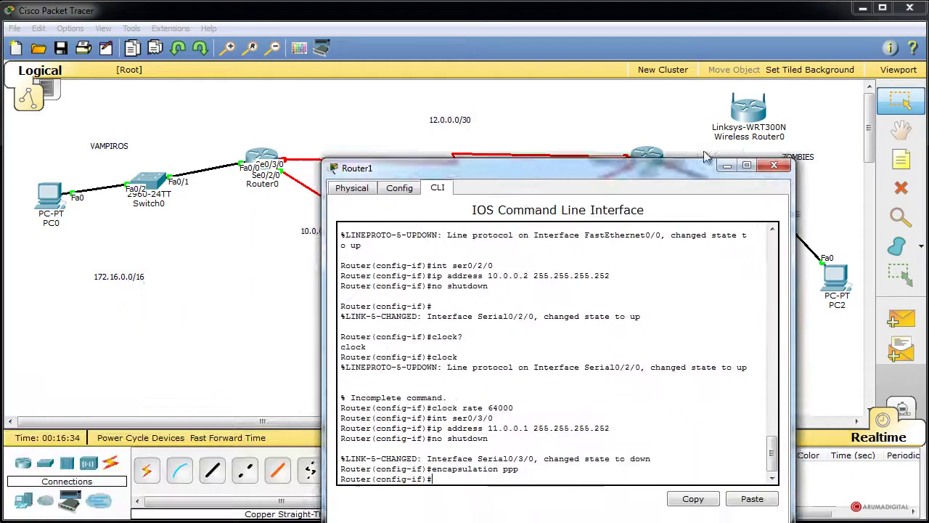
type("clo")
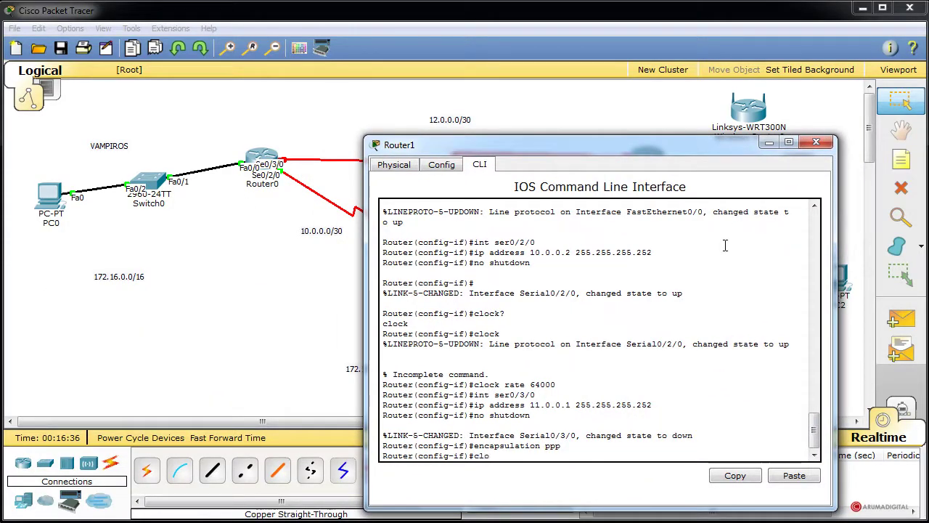
type("ck rate 64000")
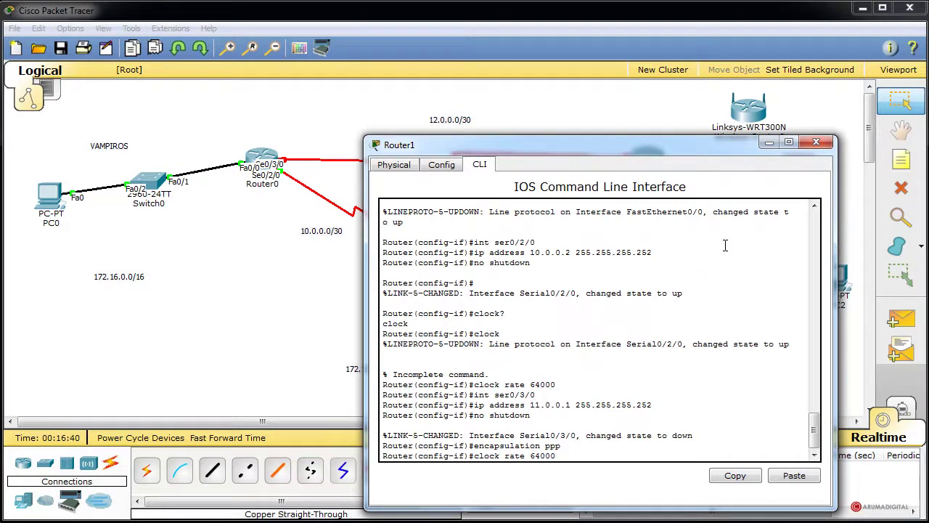
key("Return")
left_click_drag(722, 147, 236, 211)
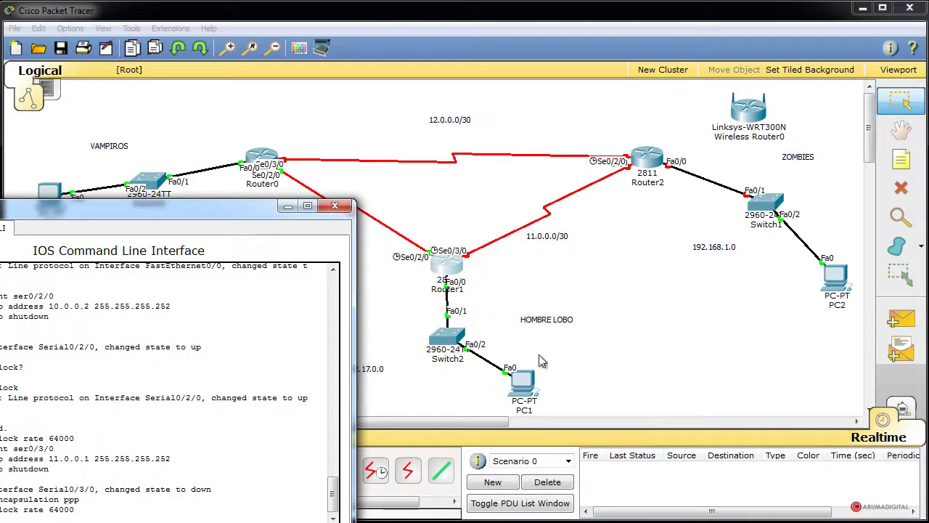
left_click_drag(250, 210, 326, 178)
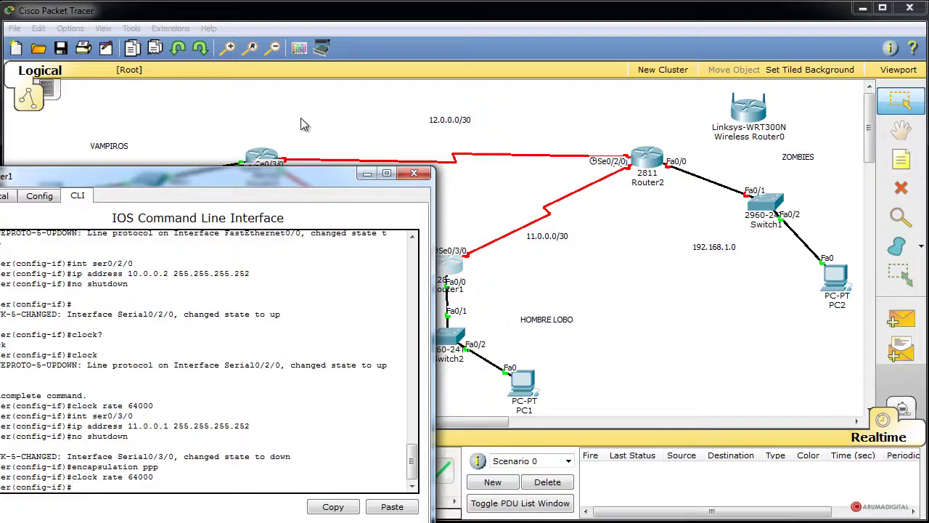
left_click(414, 172)
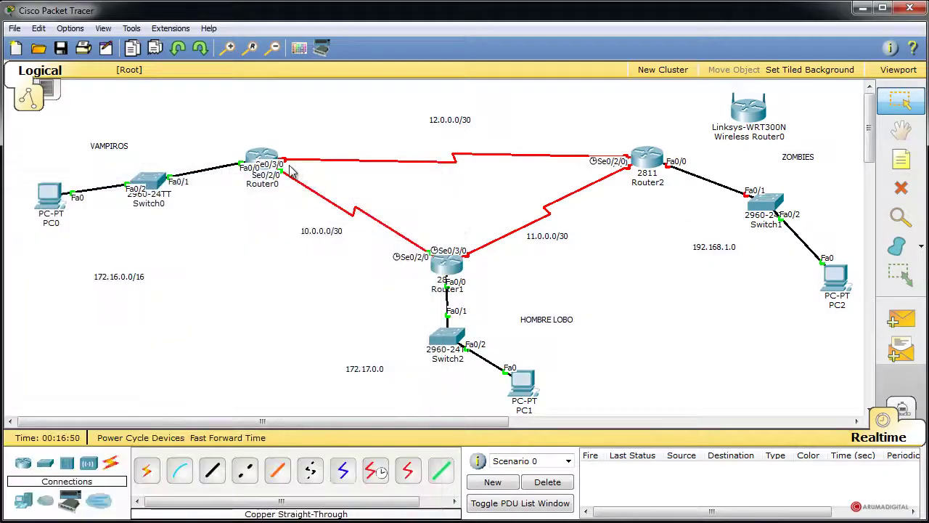
- Open Router0's command line and enter global configuration mode with conf term
left_click(261, 160)
left_click_drag(264, 206, 556, 106)
key("Return")
type("conf term")
key("Up")
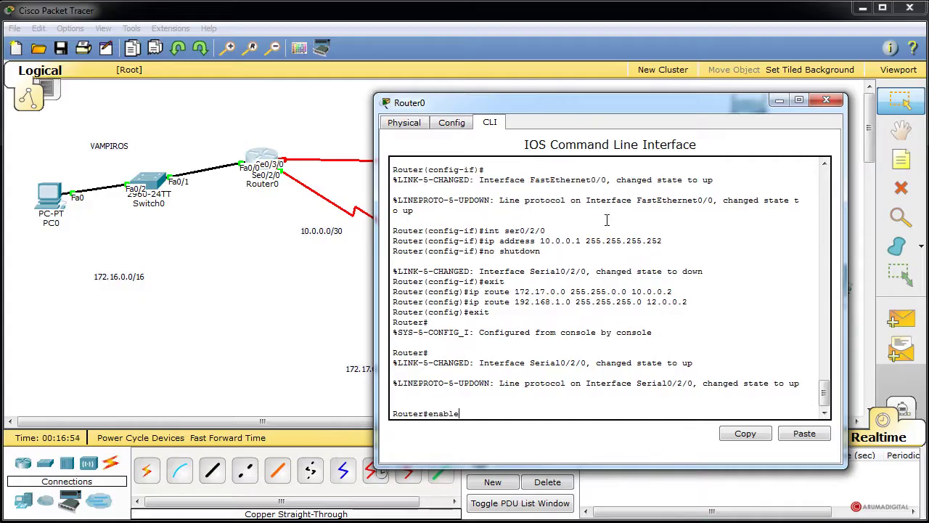
key("Up")
key("Down")
key("Down")
key("Down")
key("Up")
key("Return")
- Enter interface configuration for Serial0/3/0 on Router0
key("Up")
key("Up")
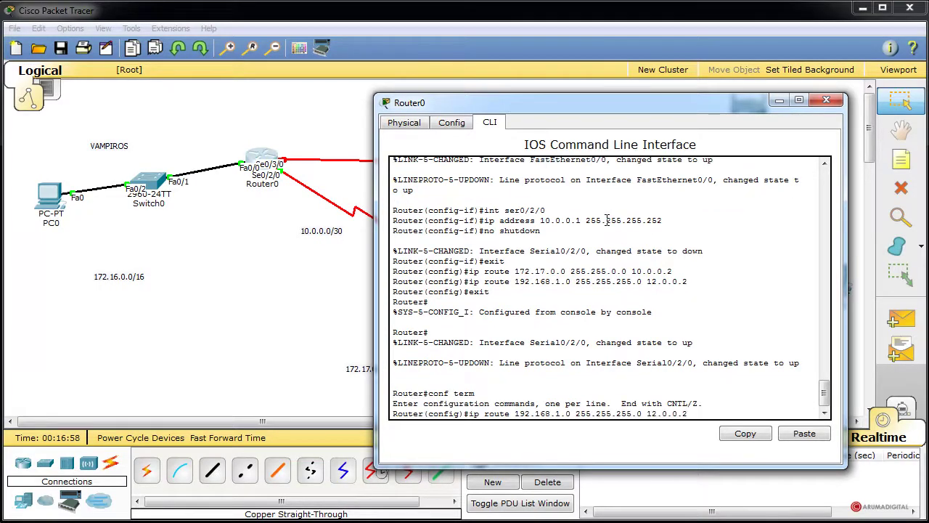
key("Down")
key("Up")
key("Up")
key("Up")
key("Up")
key("Up")
key("Up")
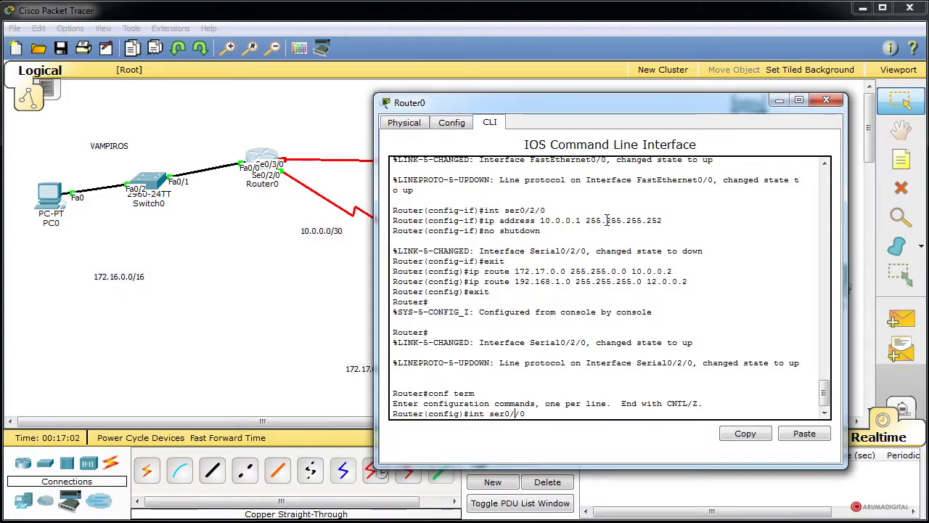
key("Return")
- Assign IP address 12.0.0.1 with mask 255.255.255.252 to Router0's Serial0/3/0 interface
key("Up")
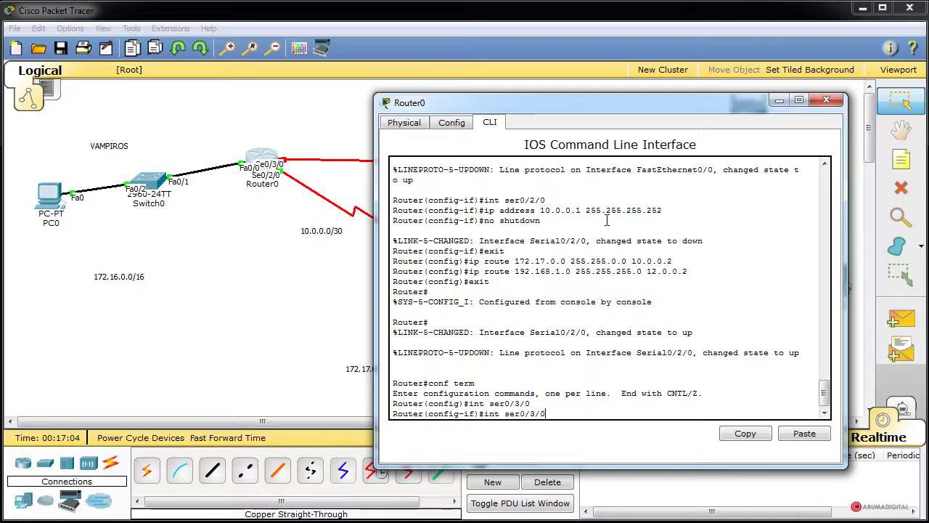
key("Up")
key("Up")
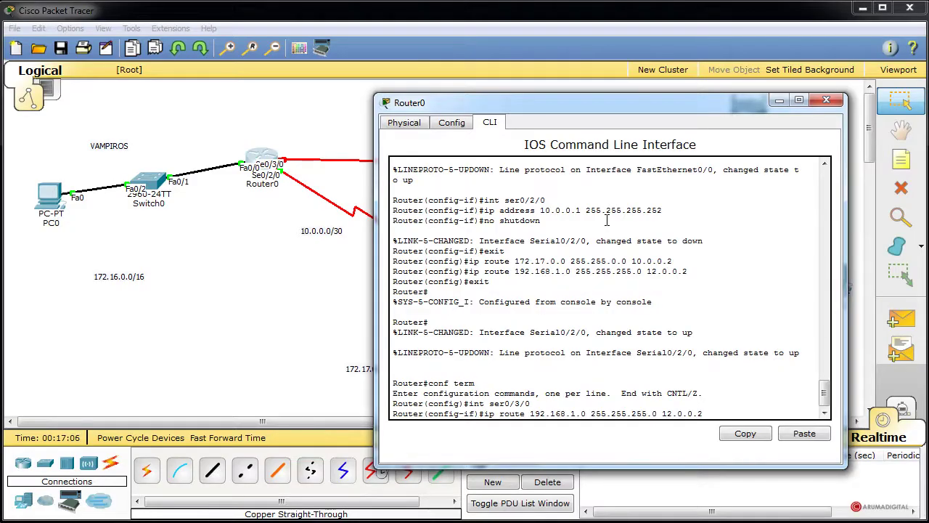
key("Up")
key("Up")
key("Up")
key("Up")
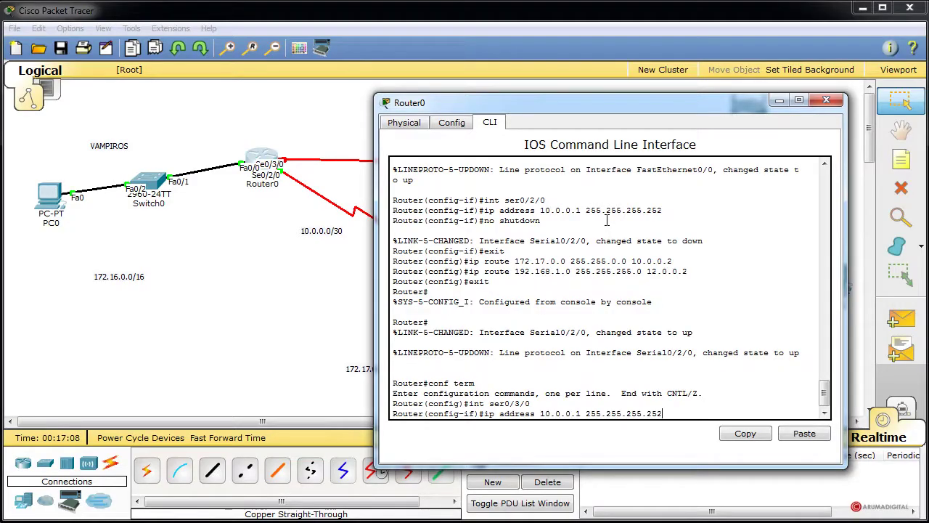
key("Up")
key("Down")
key("Left")
key("Left")
key("Left")
key("Left")
key("Left")
key("Left")
key("Left")
key("Left")
key("BackSpace")
type("2")
key("Return")
- Enable Router0's Serial0/3/0 interface with no shutdown and close the router's window
key("Up")
key("Up")
key("Up")
key("Up")
key("Up")
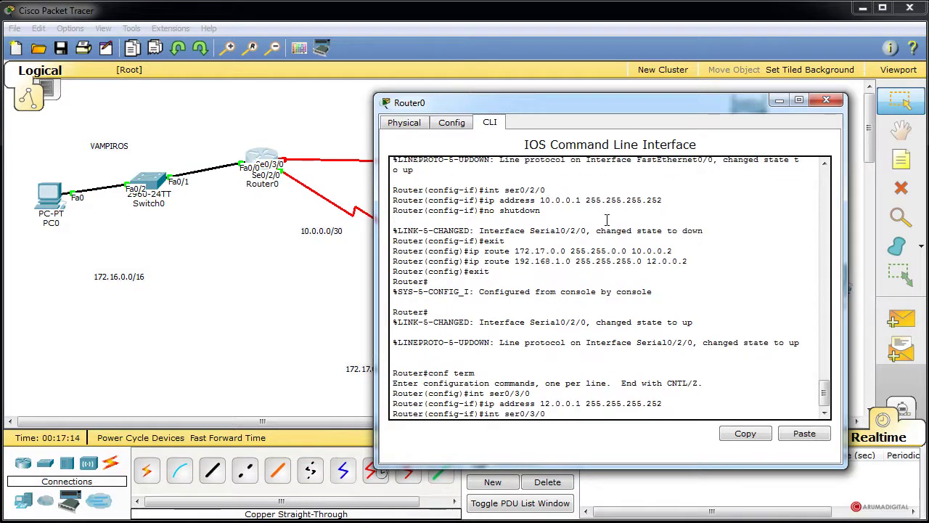
key("Up")
key("Up")
key("Return")
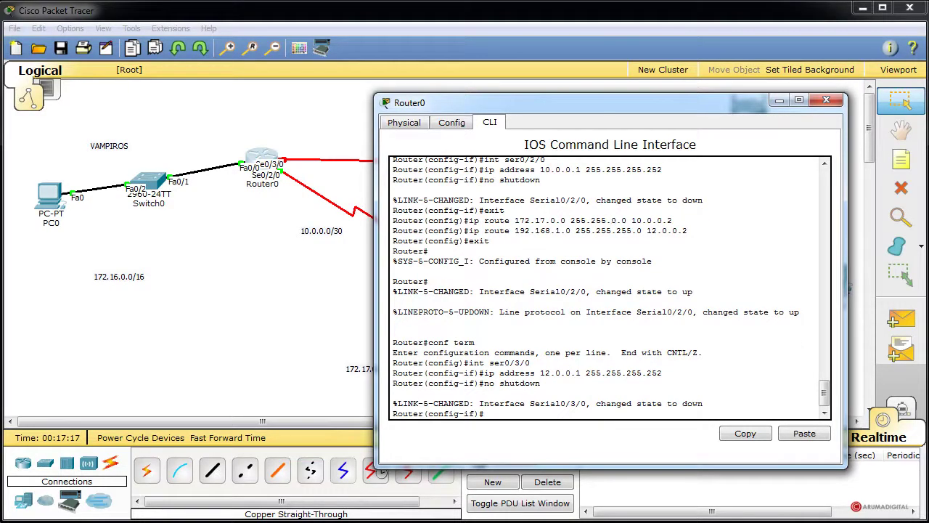
left_click(826, 99)
- On Router1, exit interface configuration and add a static route to 172.16.0.0 with mask 255.255.0.0 via 10.0.0.1
left_click(459, 270)
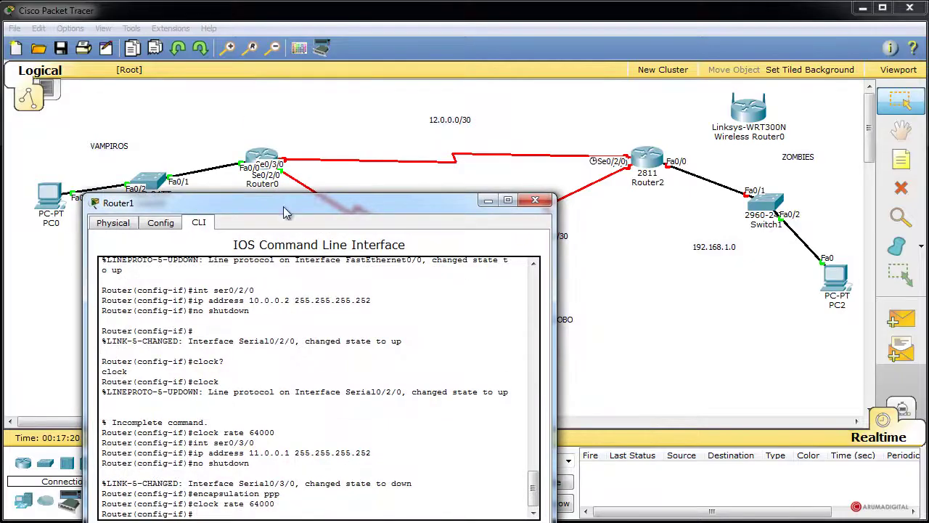
left_click_drag(284, 208, 598, 130)
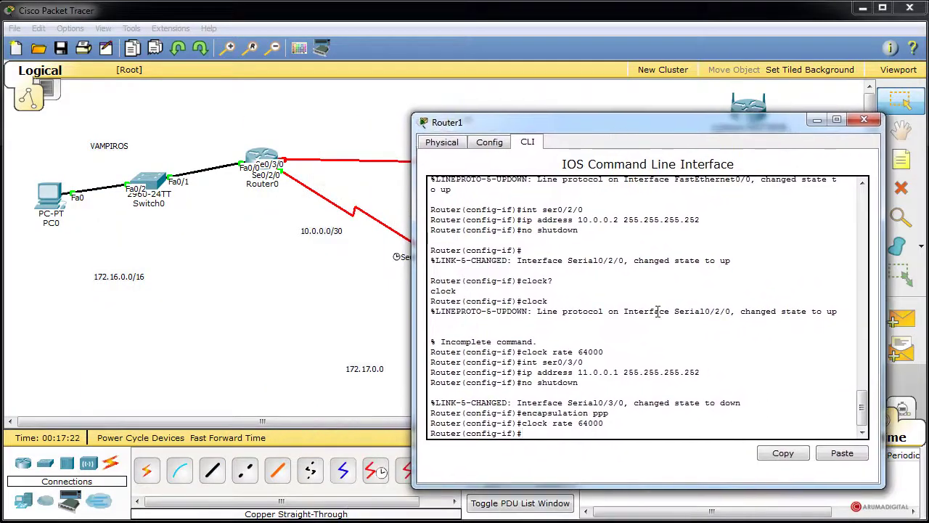
type("exit")
key("Return")
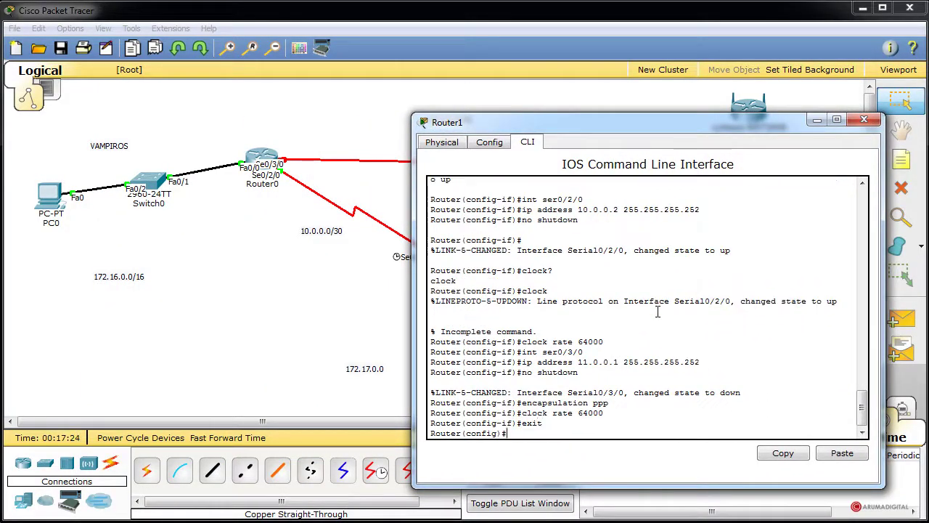
type("ip route 172.16.")
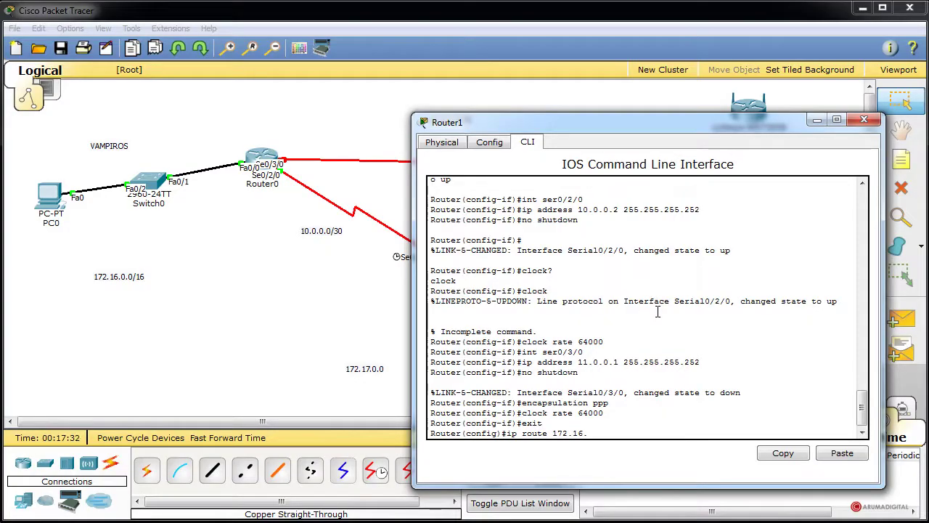
type("0.0 255.255.")
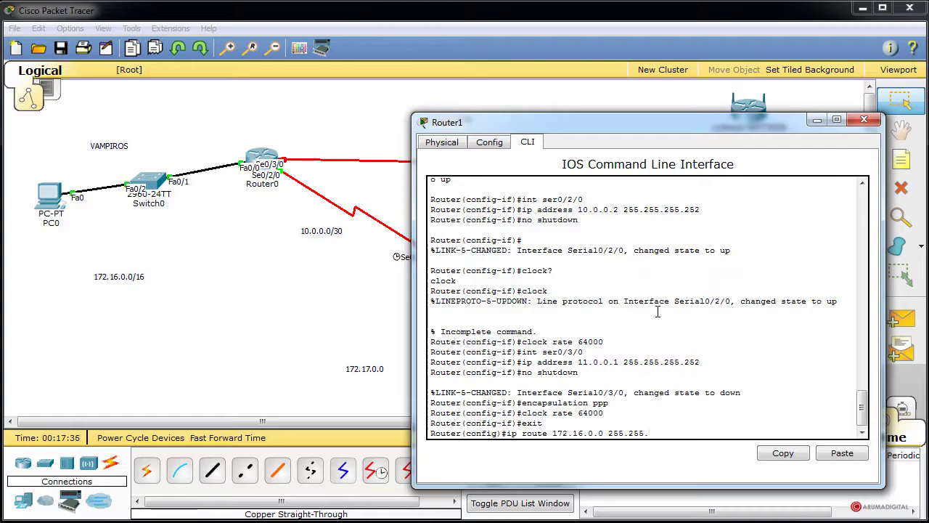
type("0.0 10.0.0.1")
key("Return")
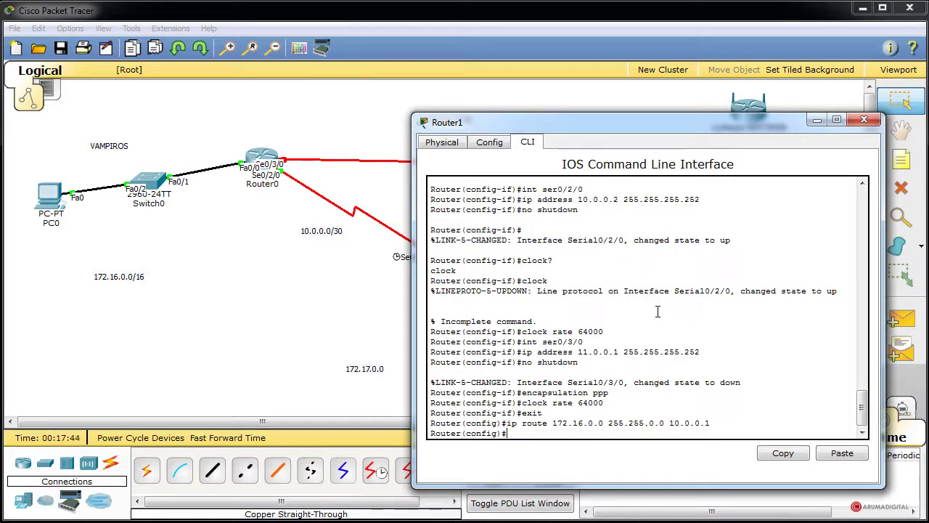
- Add a static route on Router1 to 192.168.1.0 with mask 255.255.255.0 via 11.0.0.2, and close the router's window
key("Up")
key("Left")
key("Left")
key("Left")
key("Left")
key("Left")
key("Left")
key("Left")
key("Left")
key("Left")
key("Left")
key("Left")
key("Left")
key("Left")
key("Left")
key("Left")
key("Left")
key("Left")
key("Left")
key("Left")
key("Left")
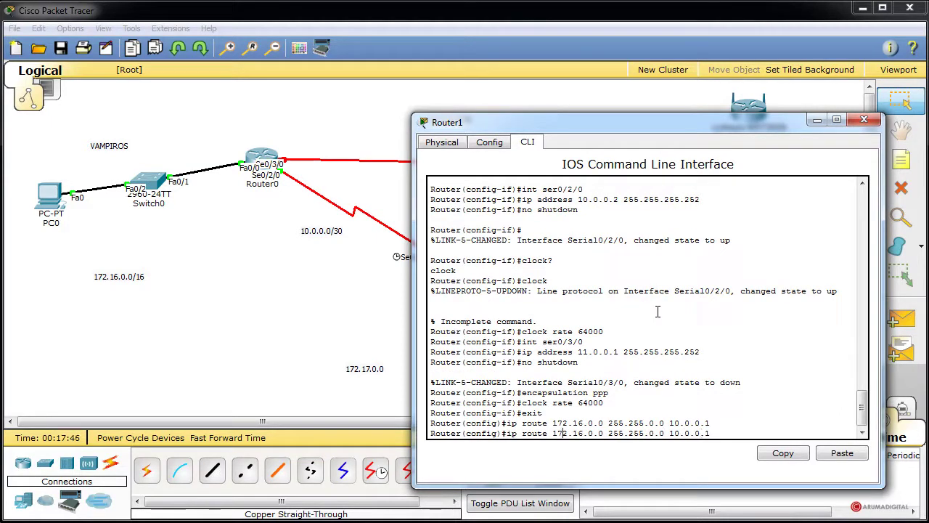
key("BackSpace")
type("9")
key("Right")
key("Right")
key("Right")
key("Right")
type("8")
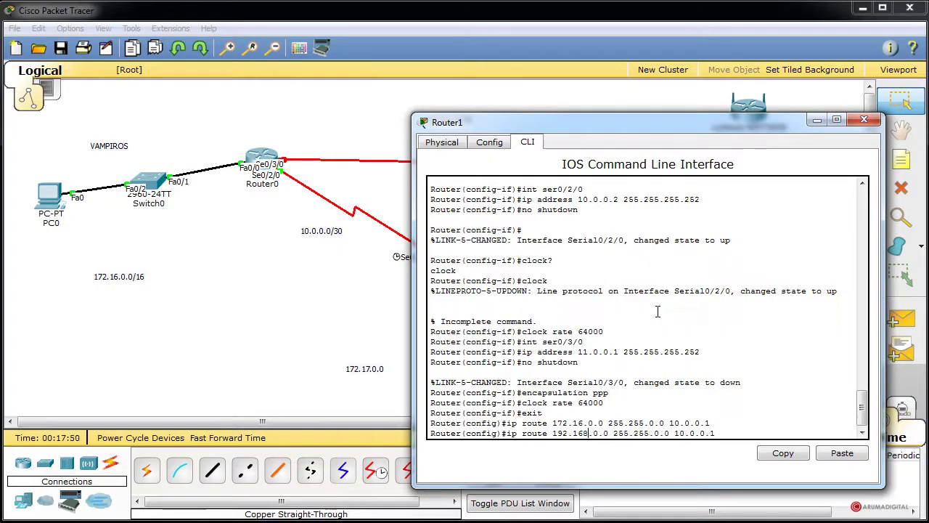
key("BackSpace")
type("1")
key("Right")
key("Right")
key("Right")
key("Right")
key("Right")
key("Right")
key("Right")
key("Right")
key("Right")
type("255.")
key("Right")
key("Right")
key("Right")
key("Right")
key("BackSpace")
type("1")
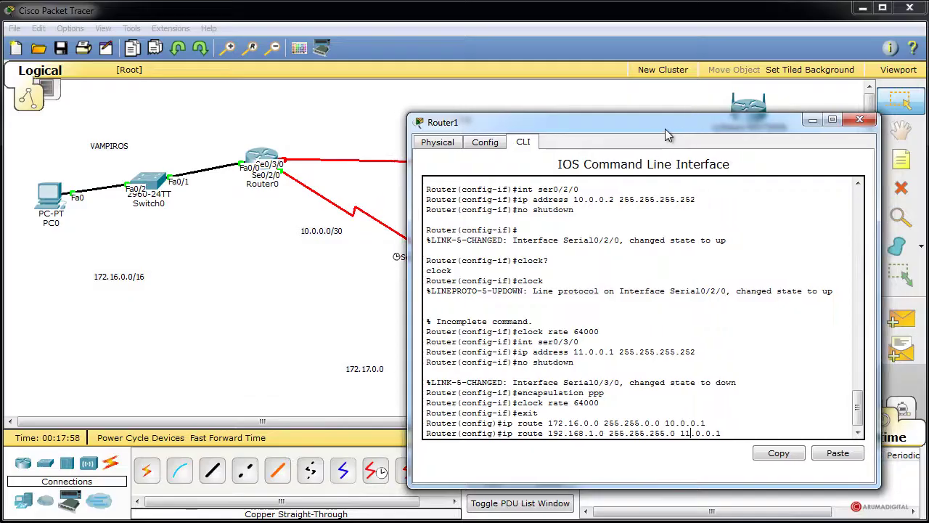
left_click_drag(676, 131, 426, 306)
left_click_drag(548, 181, 557, 169)
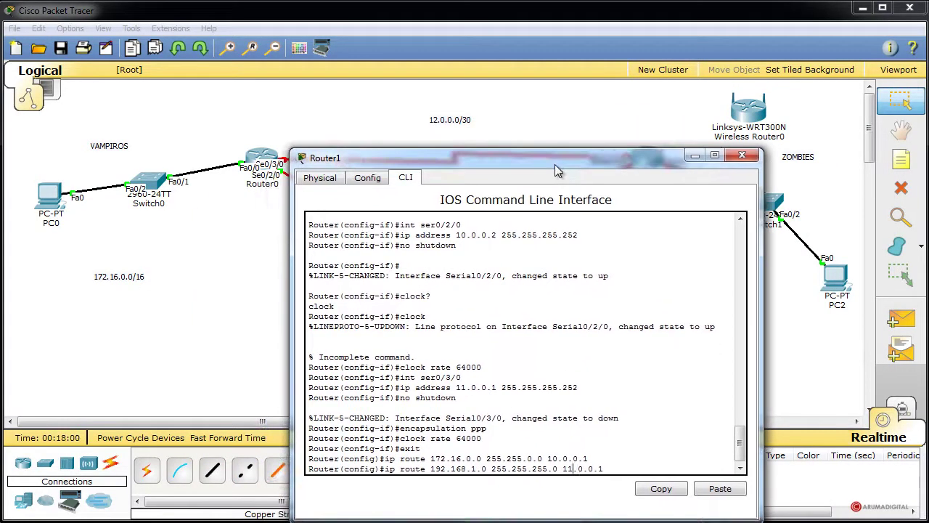
type("2")
key("Return")
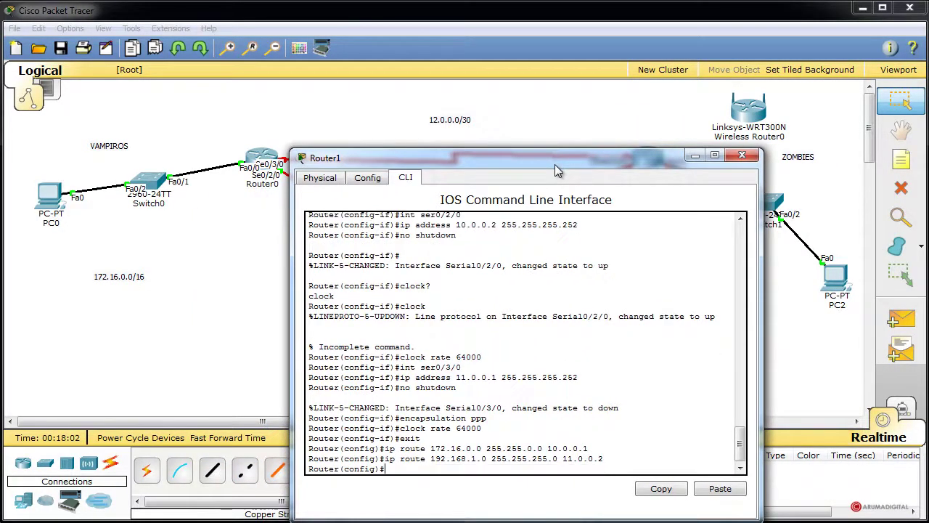
left_click(741, 155)
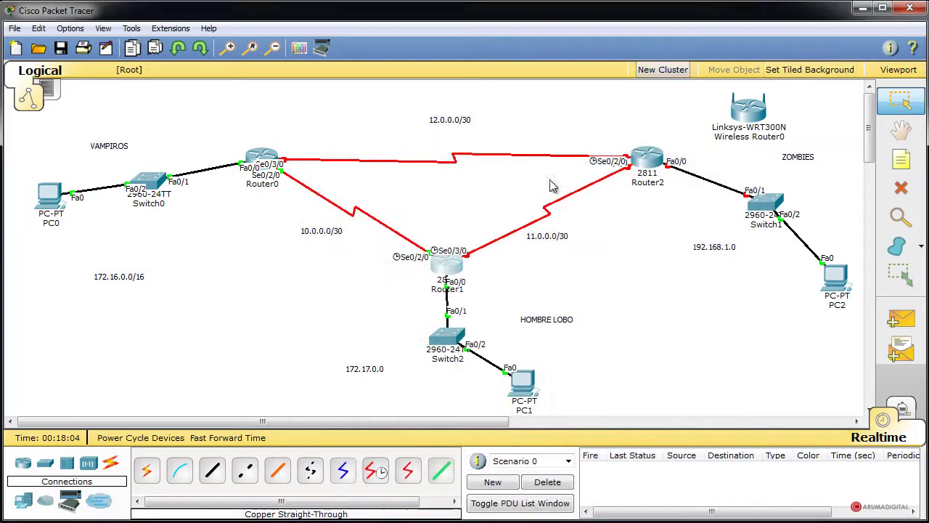
- Open Router2's command line and decline the initial configuration dialog
left_click(646, 163)
left_click_drag(385, 203, 644, 112)
left_click(464, 129)
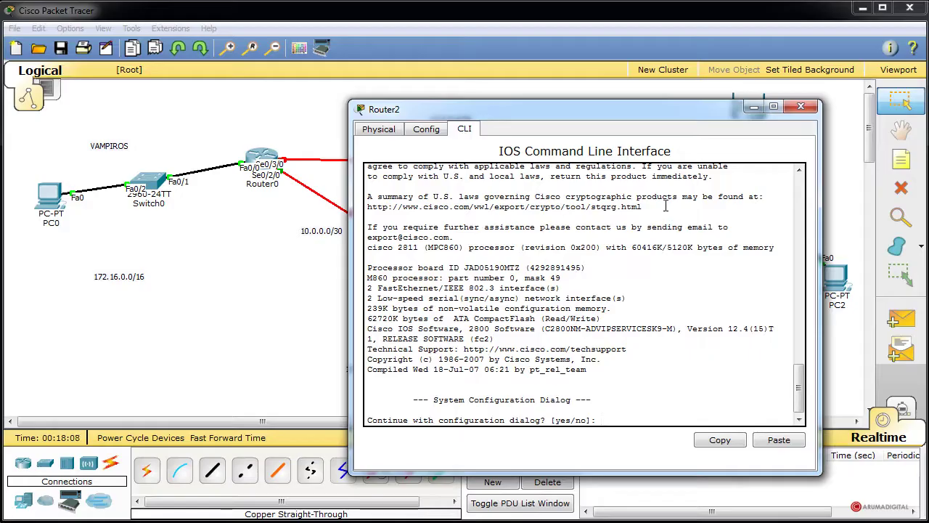
type("n")
key("Return")
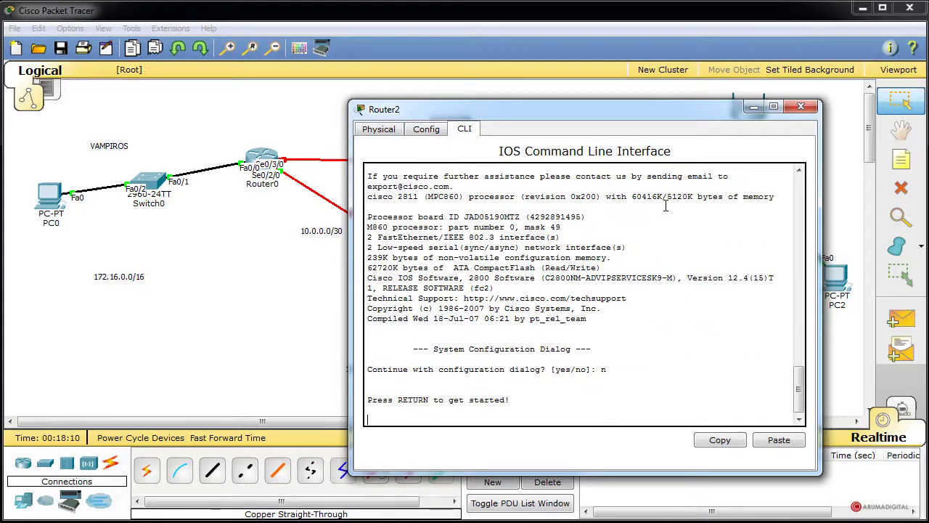
key("Return")
- Enter privileged mode on Router2 and go into global configuration mode
type("enale")
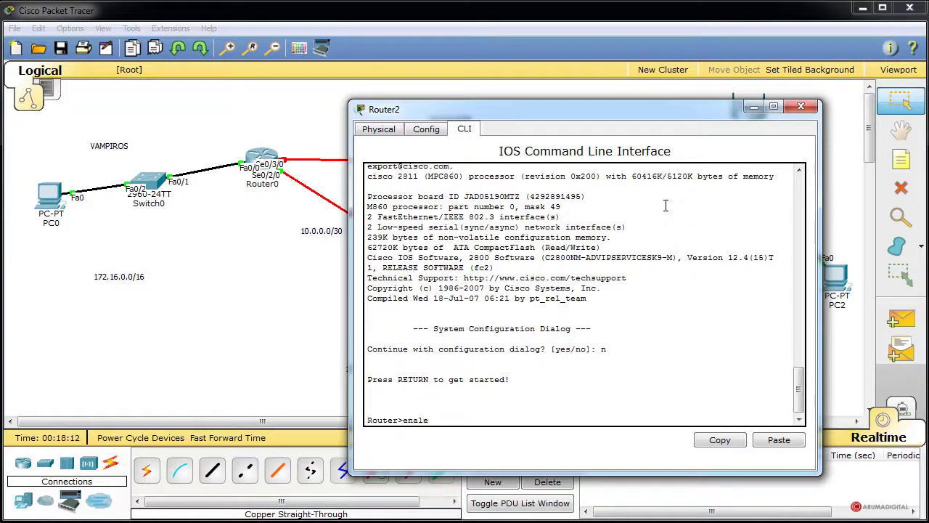
key("Return")
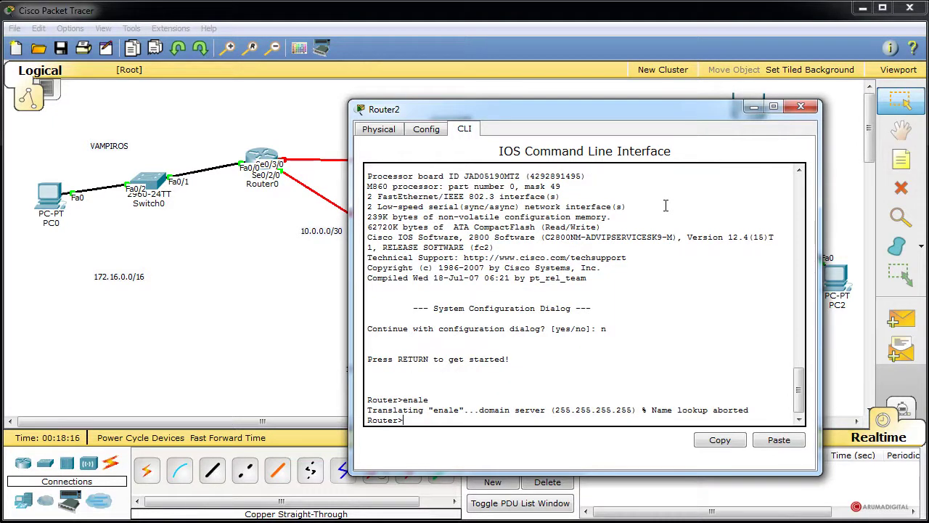
type("enable")
key("Return")
type("co")
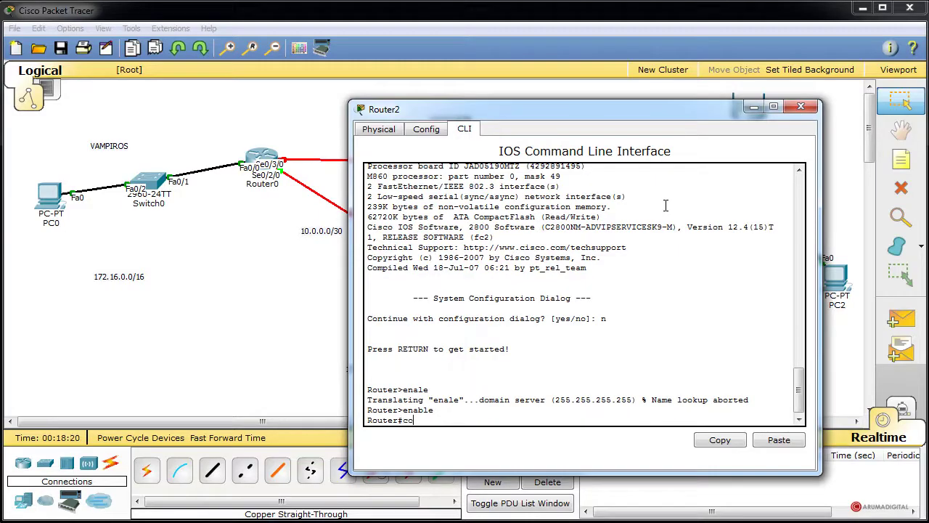
type("nf term")
key("Return")
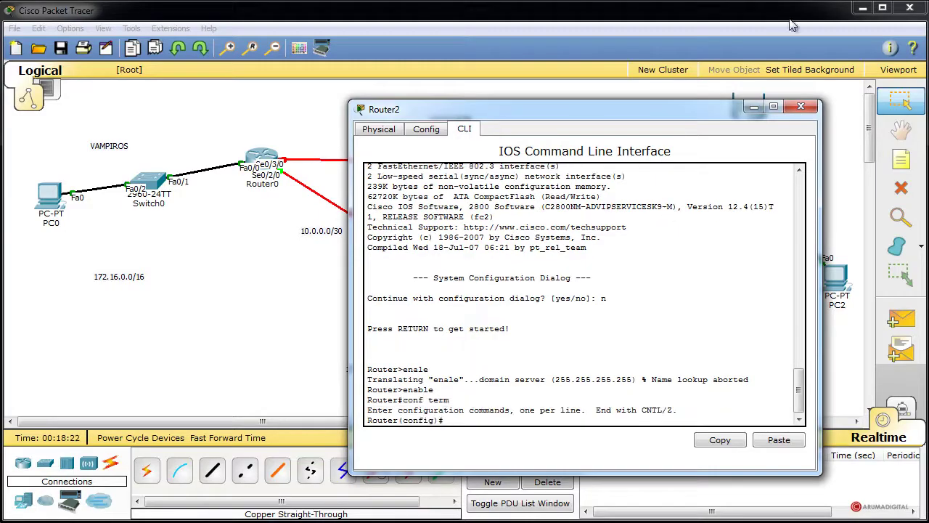
- Assign IP address 192.168.1.1 with mask 255.255.255.0 to Router2's FastEthernet0/0 interface and enable it with no shutdown
left_click_drag(674, 103, 470, 93)
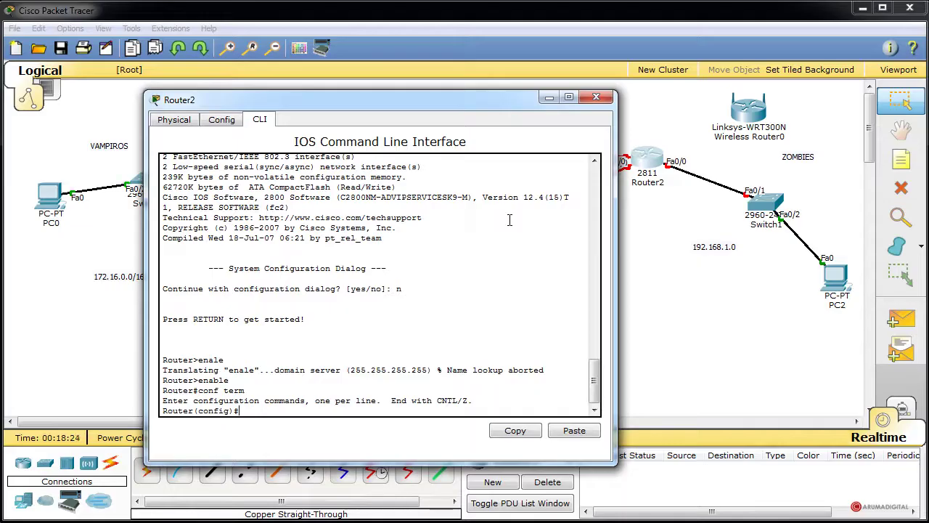
type("int fast0/0")
key("Return")
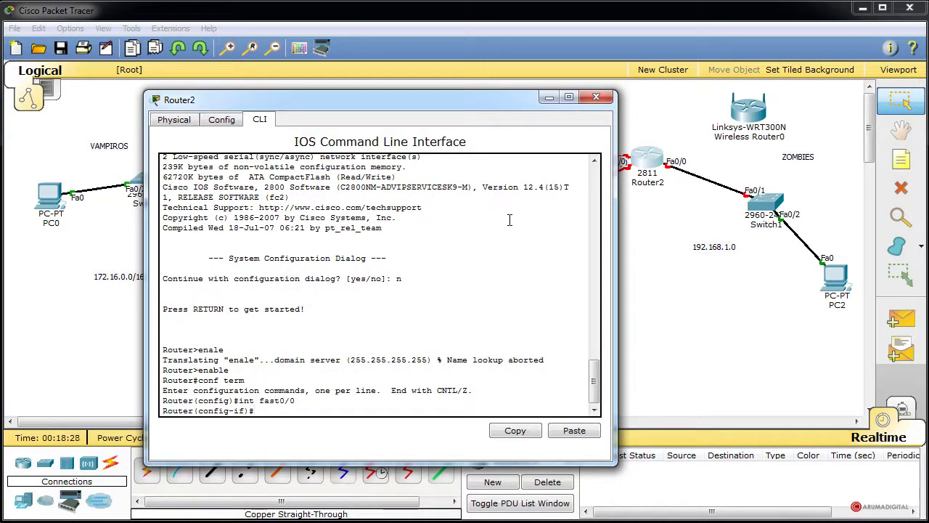
type("ip address")
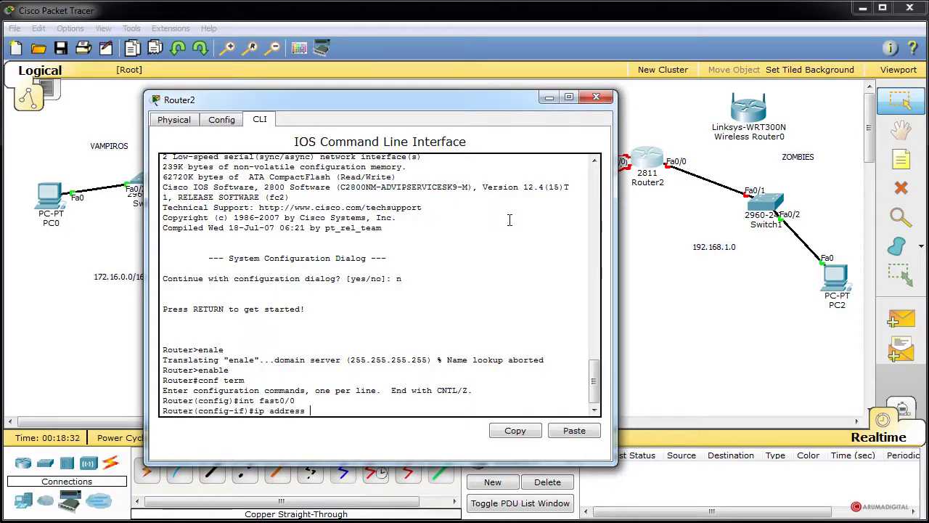
type(" 192.168.1.1 255.2")
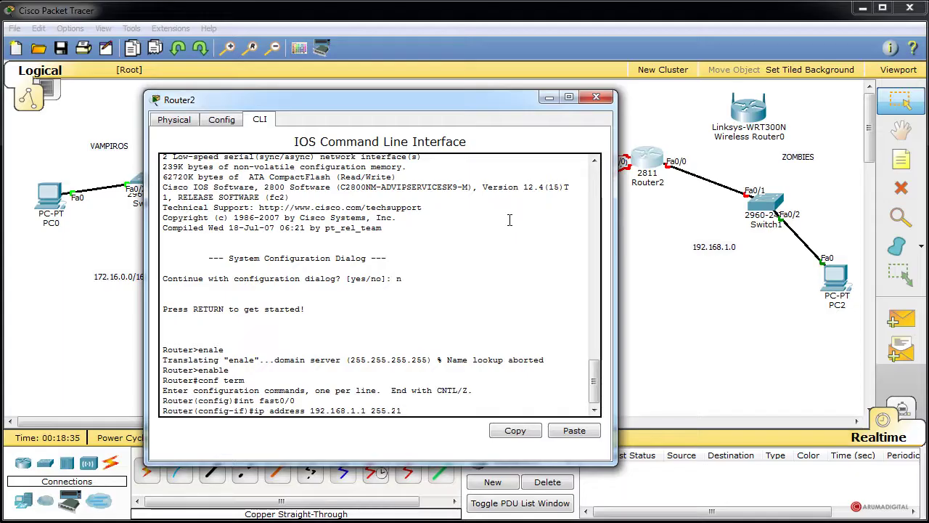
type("55")
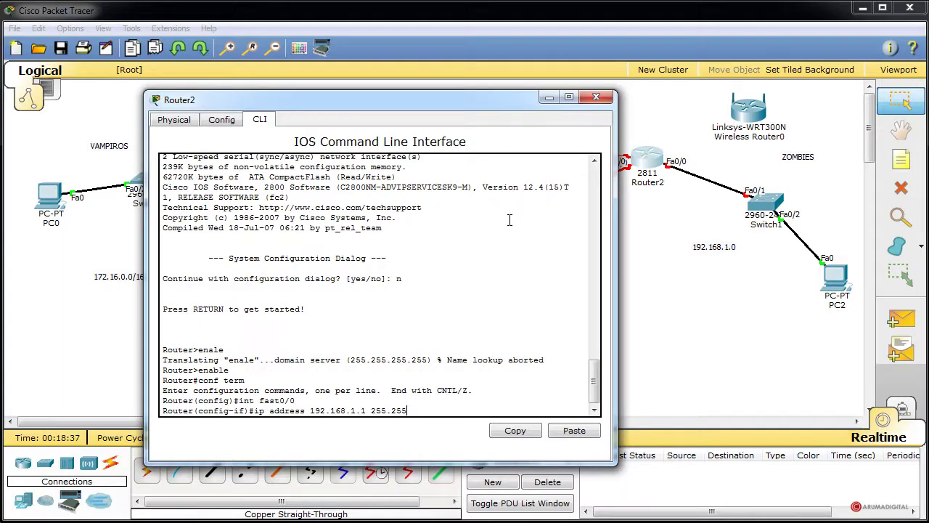
type(".255.0")
key("Return")
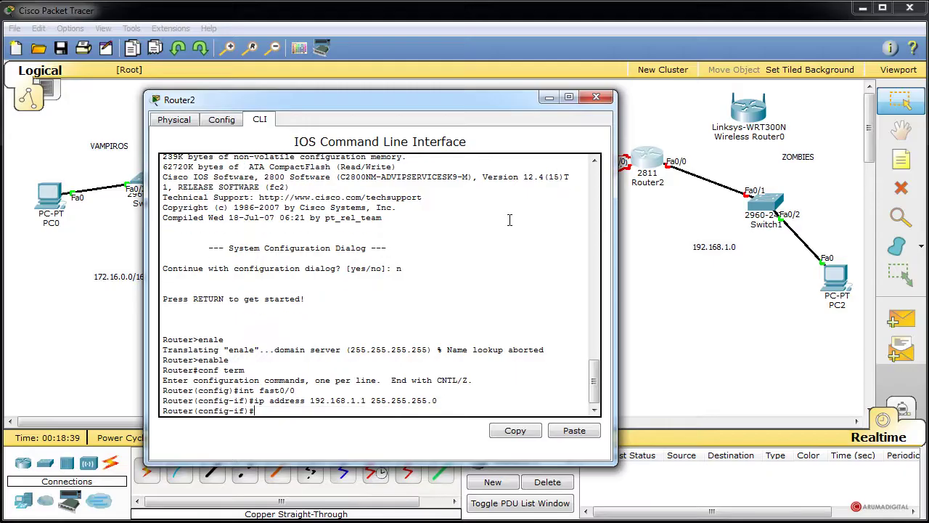
type("no shutdown")
key("Return")
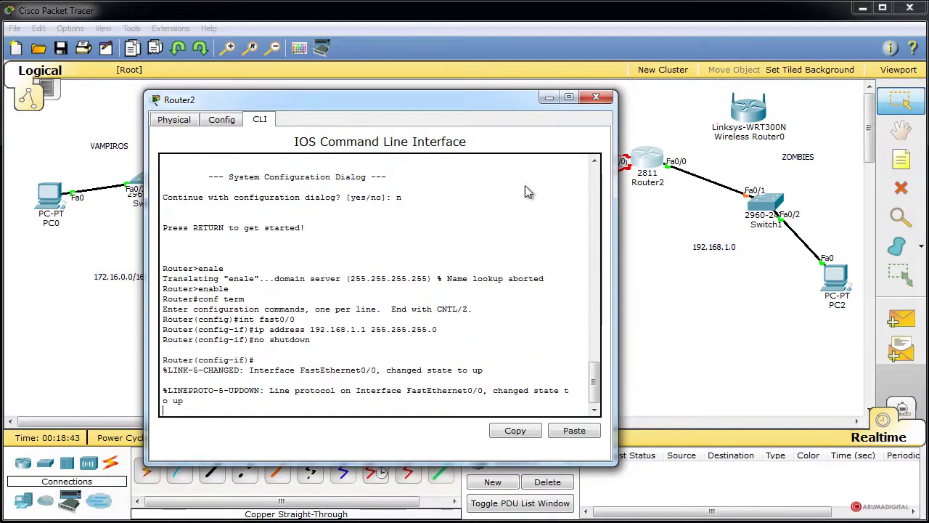
left_click_drag(471, 102, 401, 94)
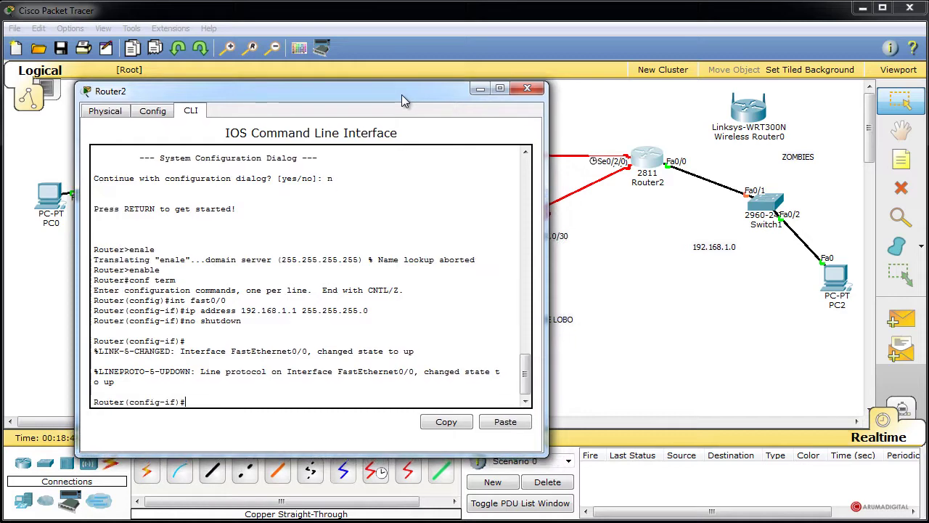
key("Return")
- Enter interface configuration for Serial0/3/0 on Router2
type("no shutdown")
key("Up")
key("Up")
key("Up")
key("BackSpace")
key("BackSpace")
key("BackSpace")
key("BackSpace")
key("BackSpace")
key("BackSpace")
key("BackSpace")
type("ser0/3")
type("/0")
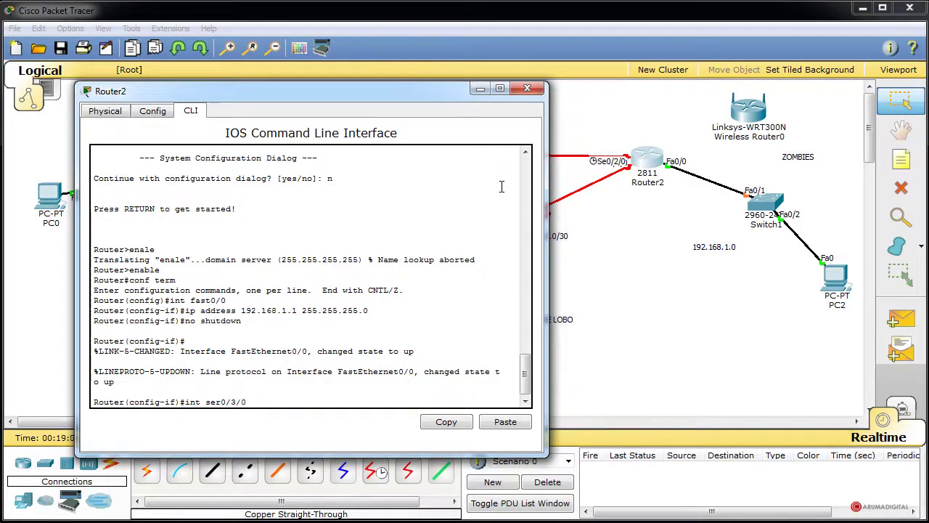
key("Return")
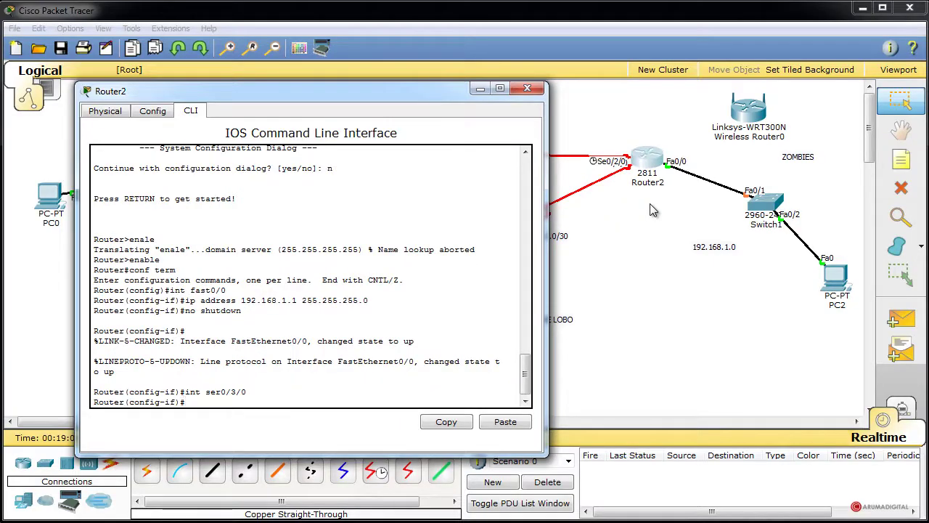
- Assign IP address 11.0.0.2 with mask 255.255.255.252 to Router2's Serial0/3/0 interface and enable it with no shutdown
type("ip address 11.0.0.")
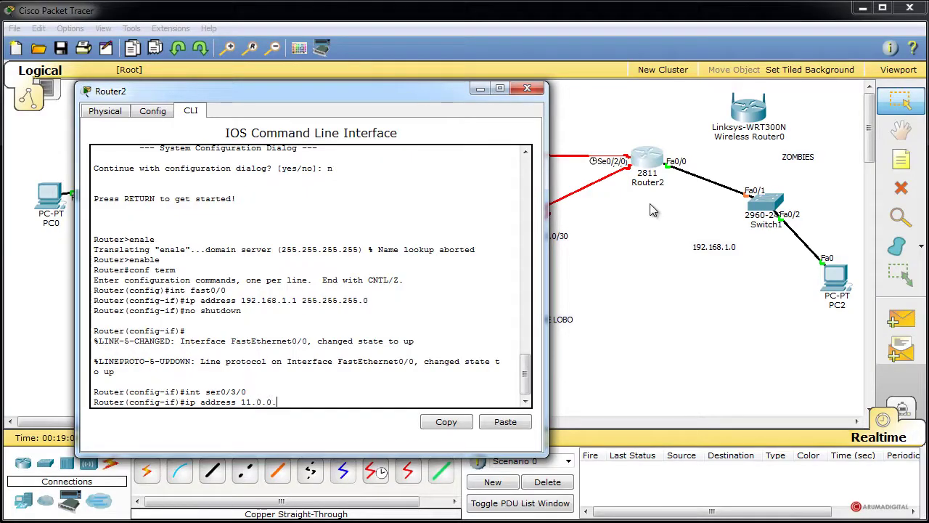
type("2 255.255.255.252")
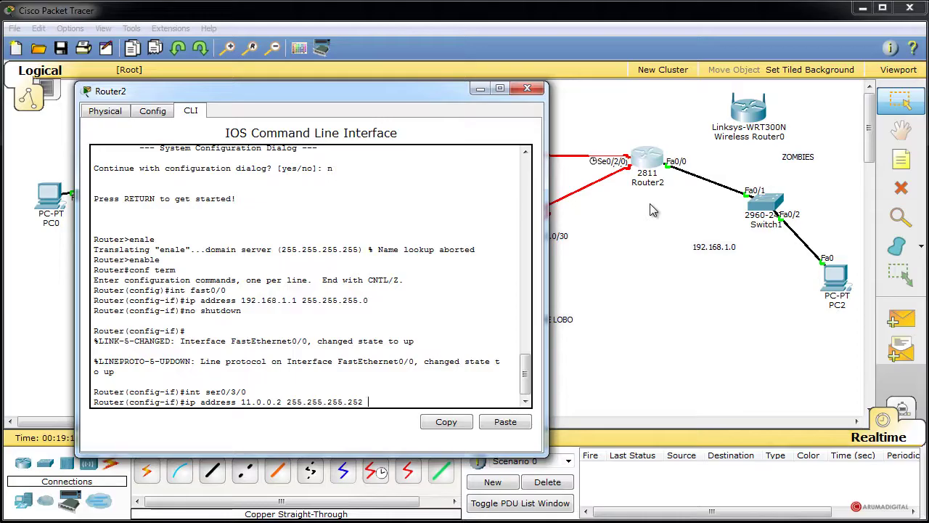
key("Return")
type("no ")
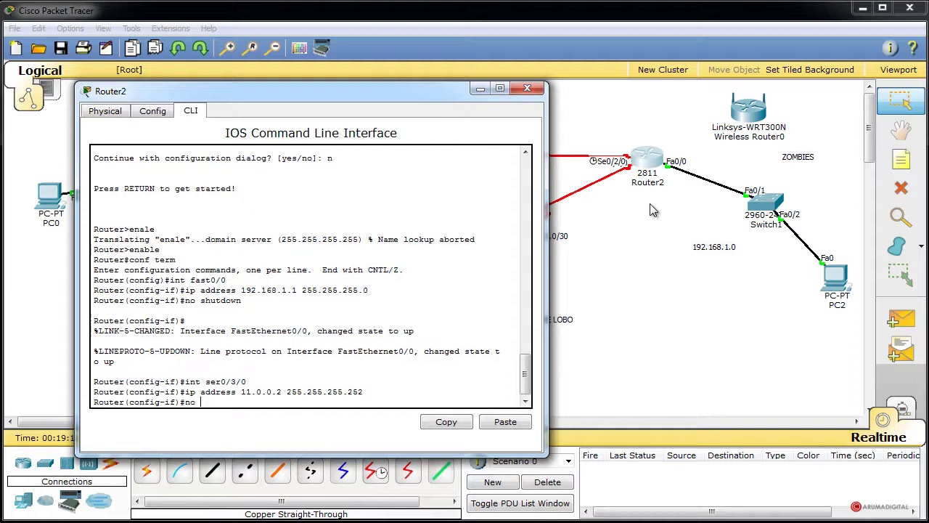
type("shutdown")
key("Return")
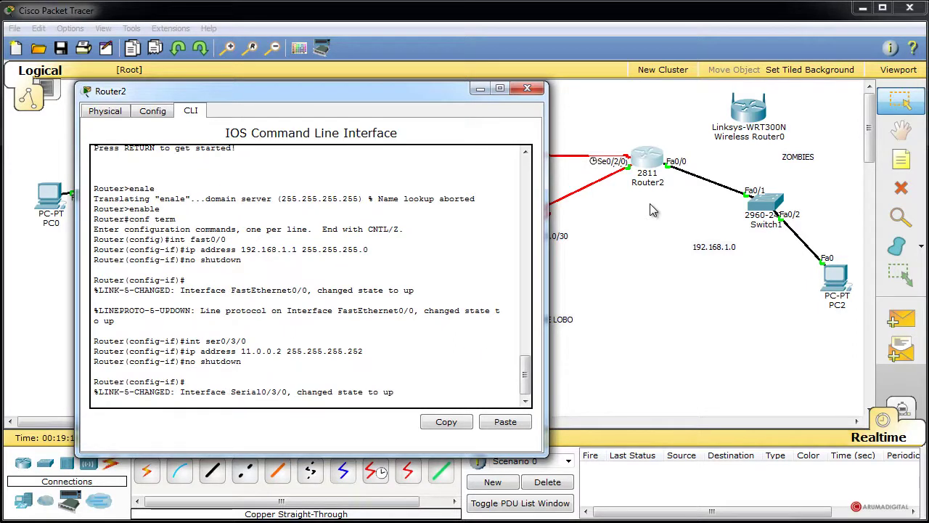
key("Return")
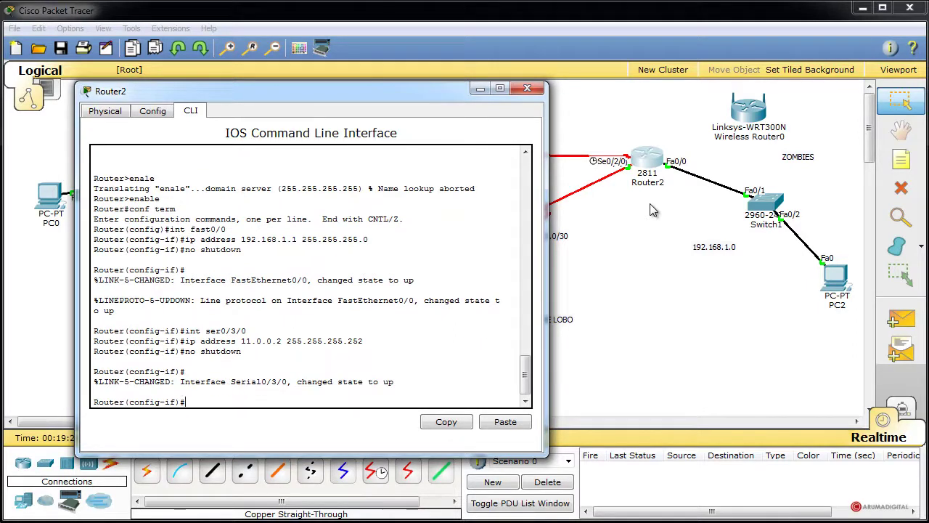
- Set PPP encapsulation on Router2's Serial0/3/0 interface
type("encapsulation ppp")
key("Return")
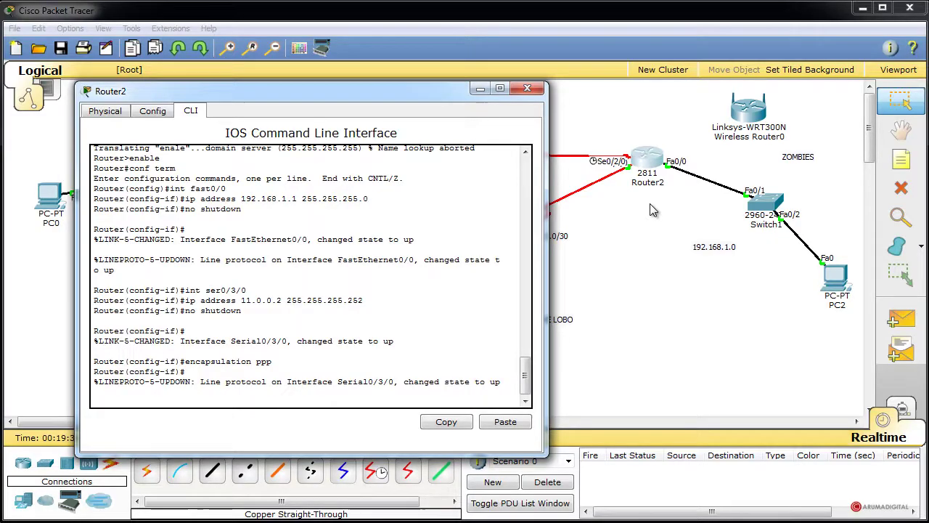
key("Return")
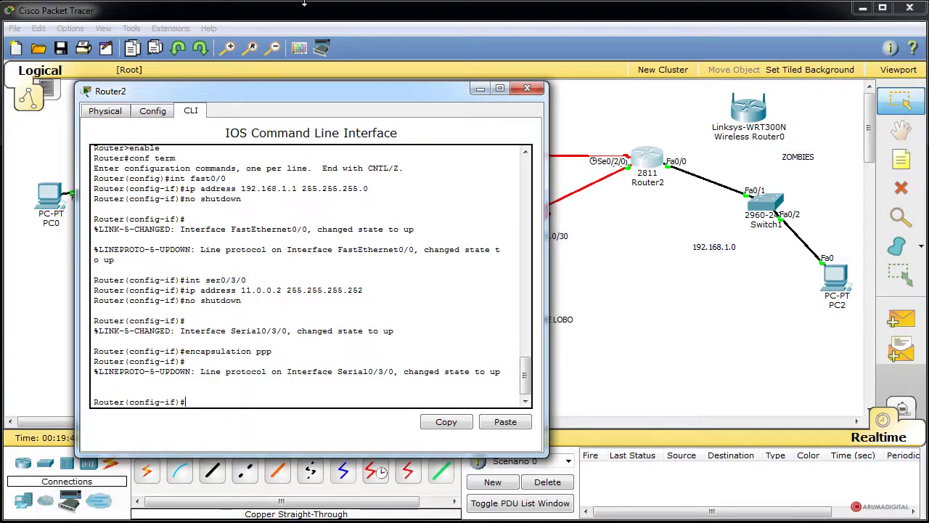
- Switch Router2's interface configuration to Serial0/2/0
left_click_drag(394, 94, 305, 101)
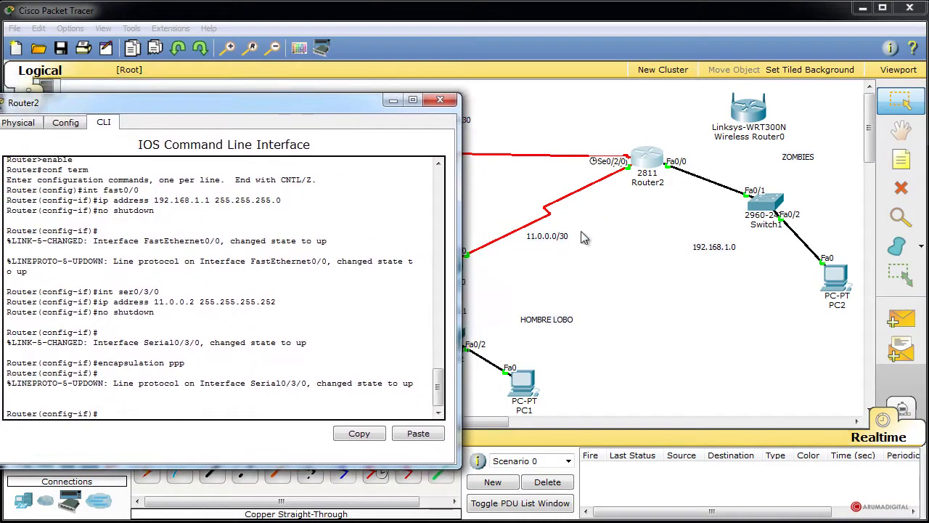
left_click_drag(360, 107, 479, 109)
key("Up")
key("Up")
key("Up")
key("Up")
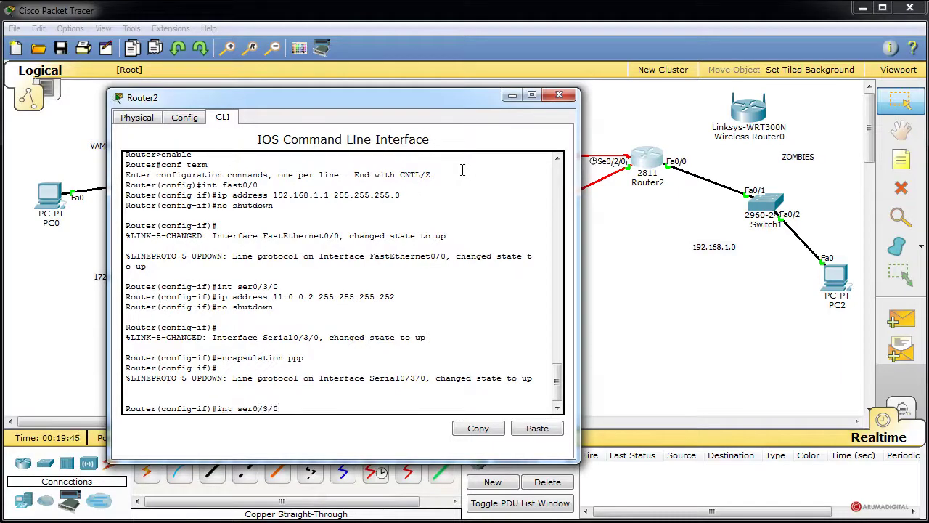
key("BackSpace")
key("BackSpace")
key("BackSpace")
type("2/0")
key("Return")
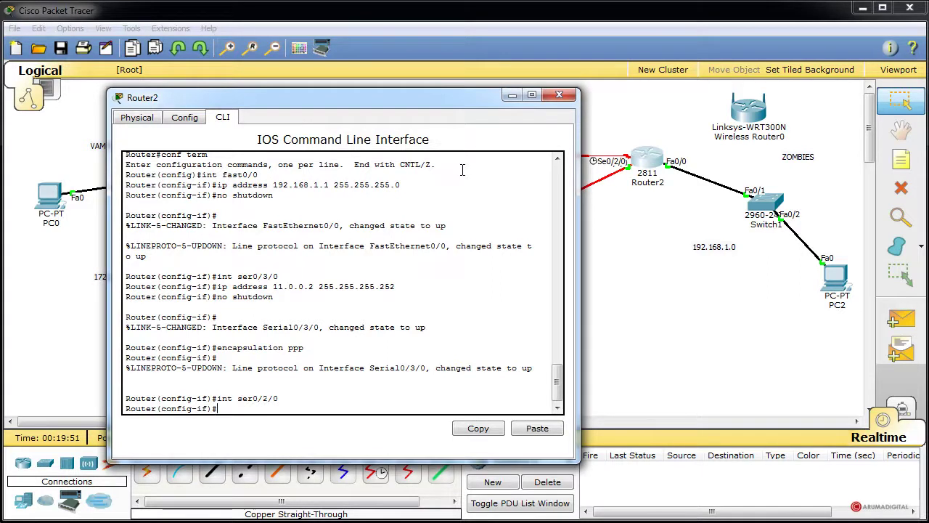
- Assign IP address 12.0.0.2 with mask 255.255.255.252 to Router2's Serial0/2/0 interface and enable it with no shutdown
left_click_drag(468, 90, 525, 123)
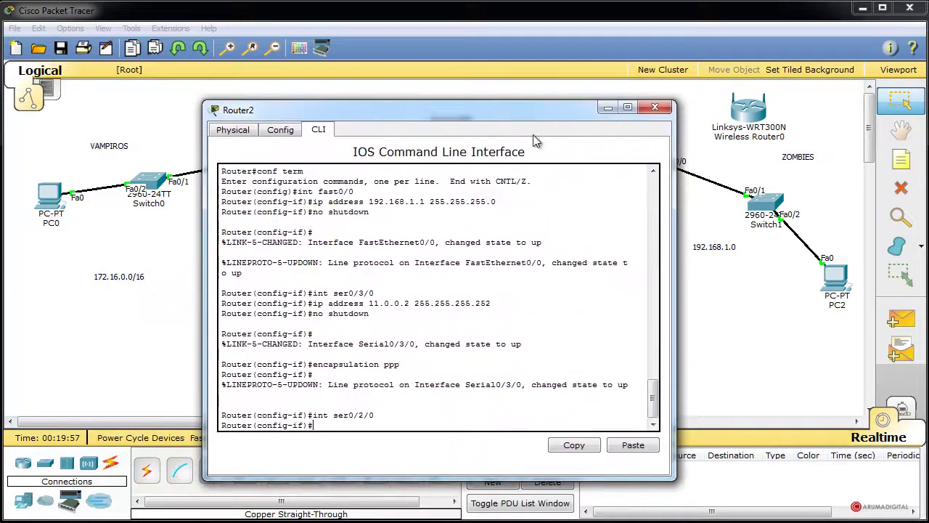
type("add")
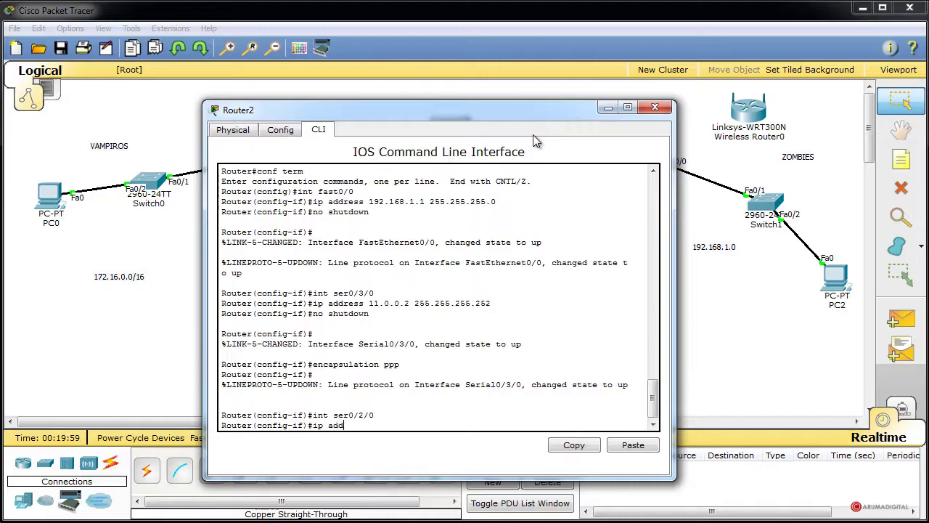
type("ress 12.0.0.2")
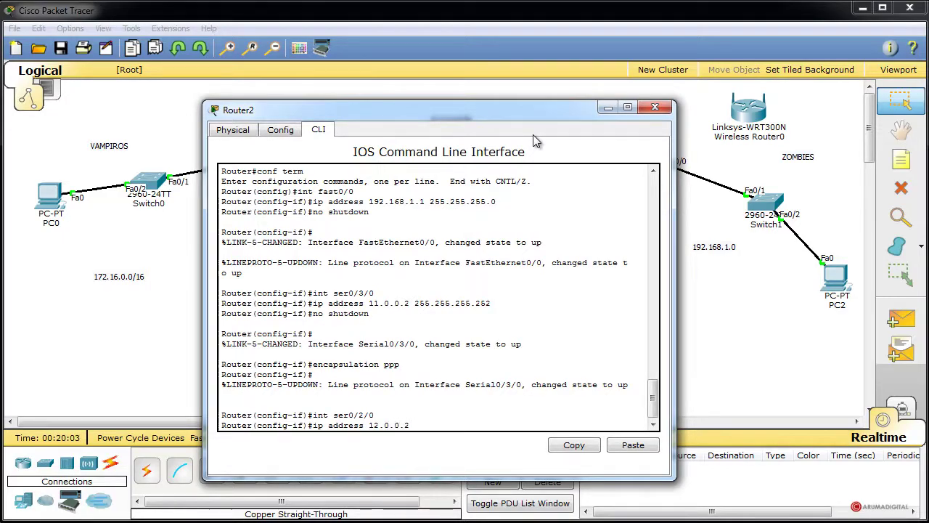
type(" 255.255.2355.252")
key("Return")
type("nfig-if)#n")
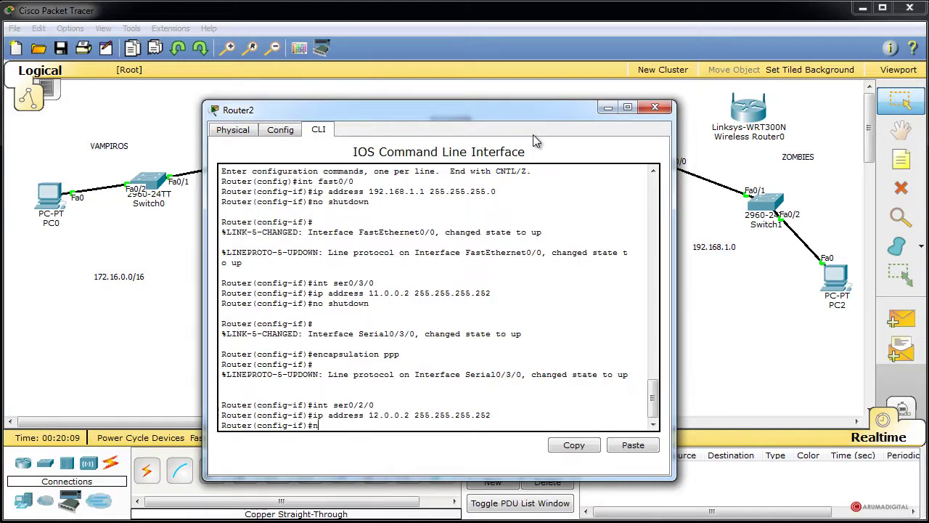
type("o shutdown")
key("Return")
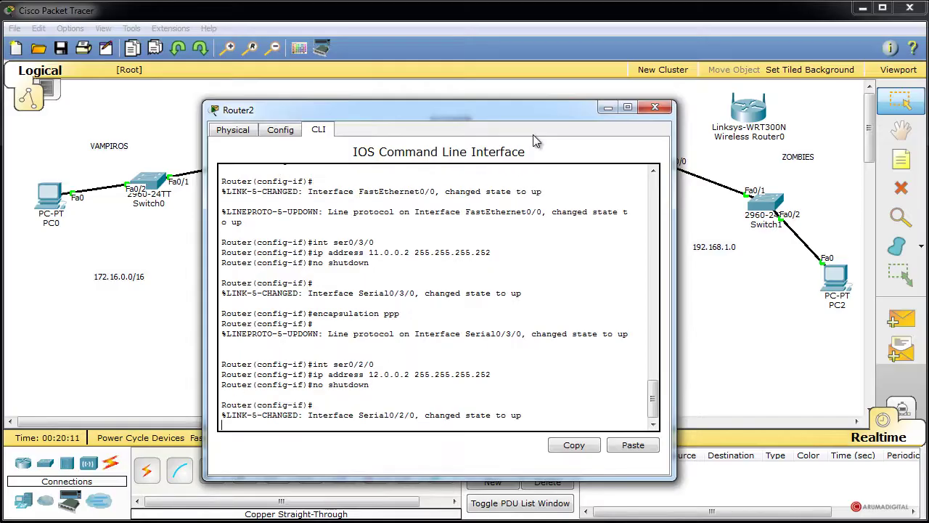
- Set the clock rate of Router2's Serial0/2/0 interface to 64000
key("Return")
type("clock ")
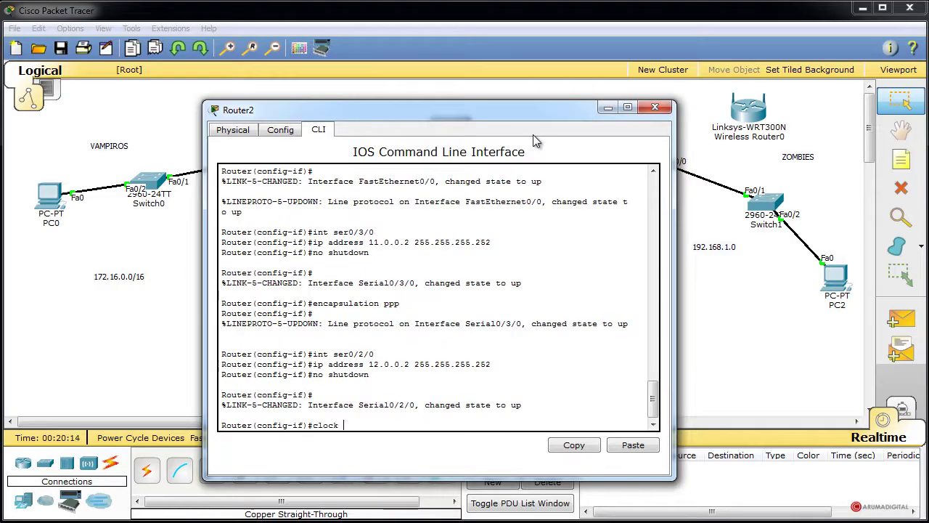
type("rate 64000")
key("Return")
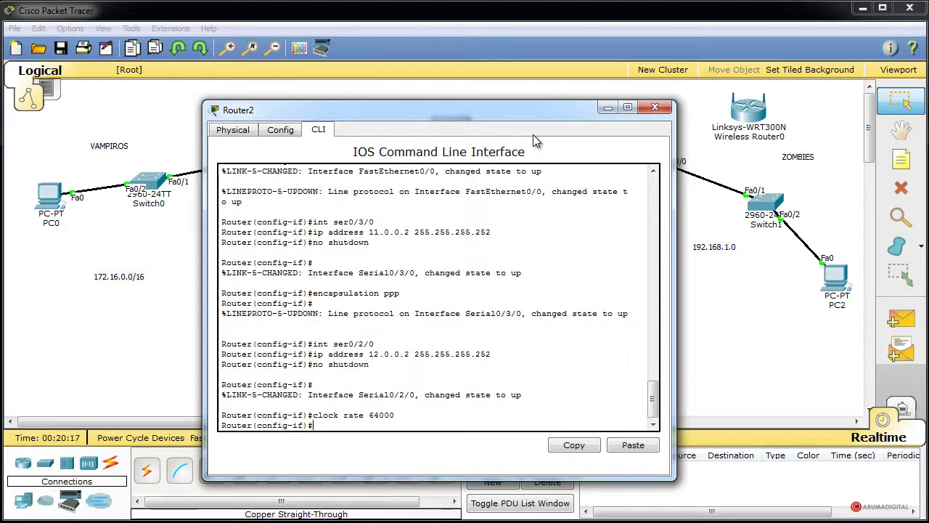
key("Return")
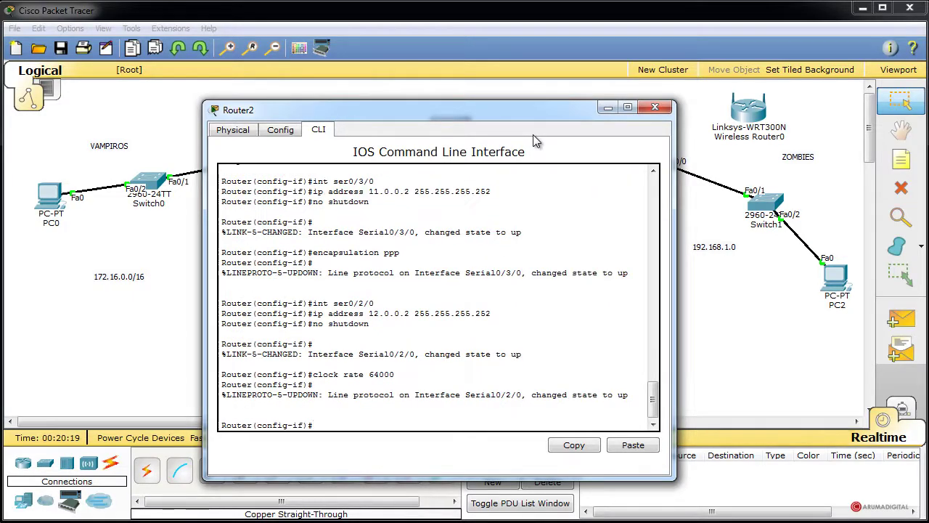
- Exit Router2's interface configuration to global configuration mode and start an ip route command
left_click_drag(535, 112, 584, 114)
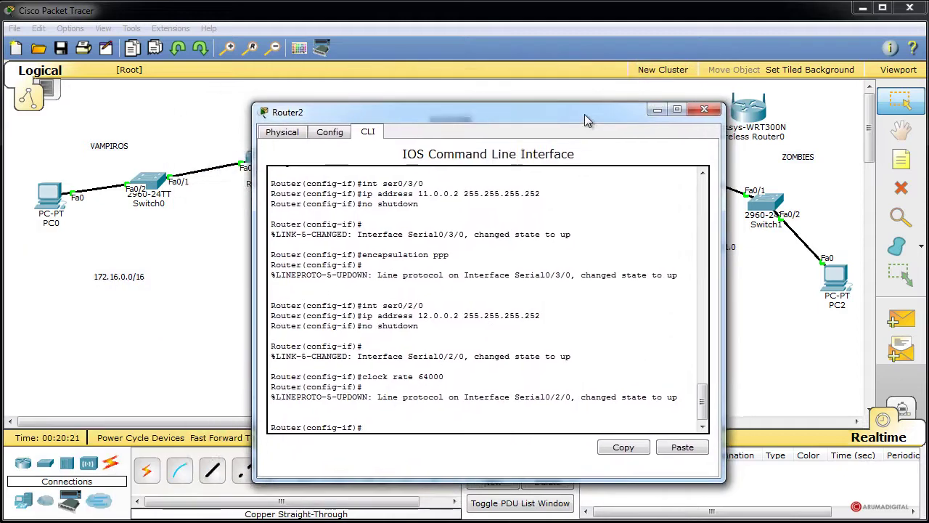
type("exit")
key("Return")
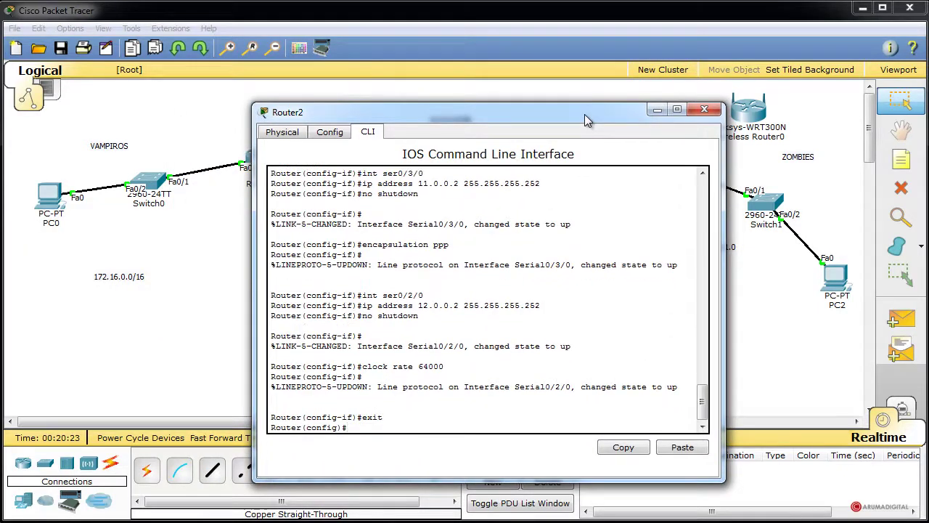
type("ip route")
left_click_drag(585, 114, 418, 108)
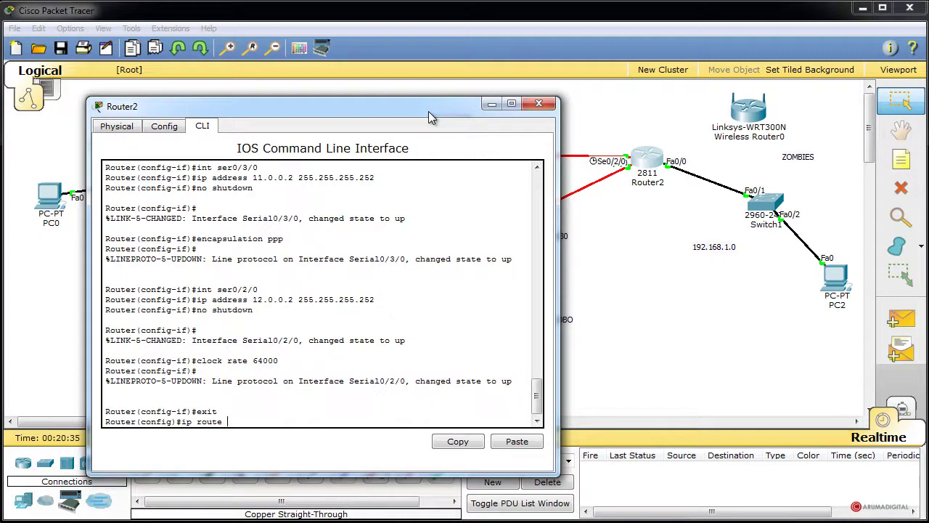
left_click_drag(464, 107, 559, 97)
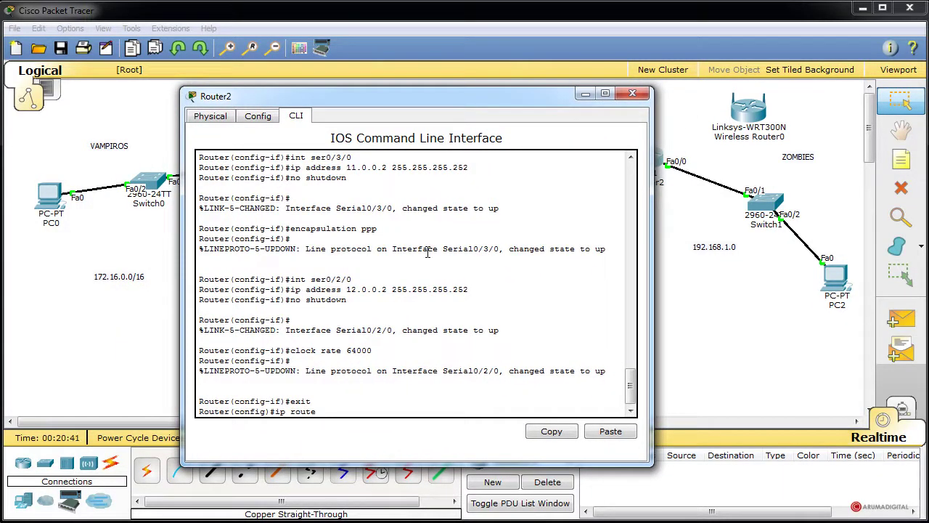
type("0,")
type("0.0")
key("BackSpace")
key("BackSpace")
key("BackSpace")
type("0.0.0.")
left_click_drag(476, 94, 539, 78)
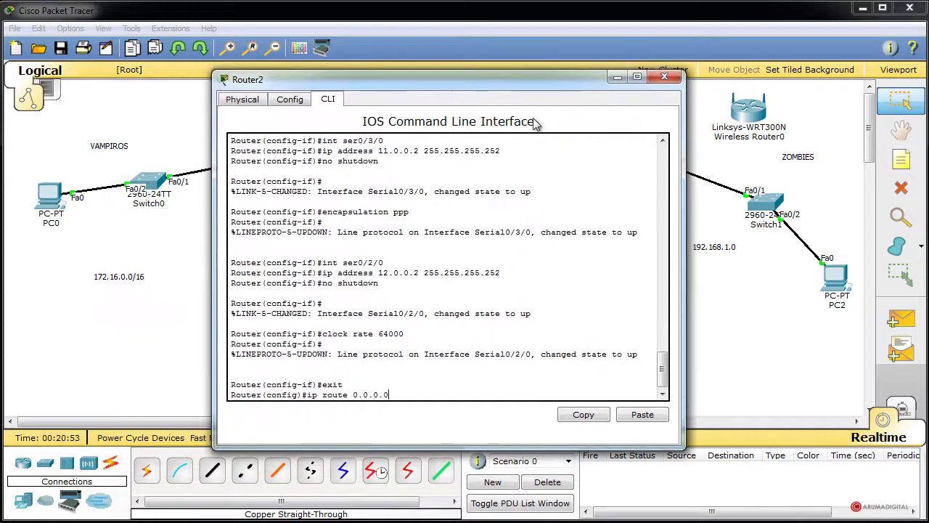
key("BackSpace")
key("BackSpace")
key("BackSpace")
key("BackSpace")
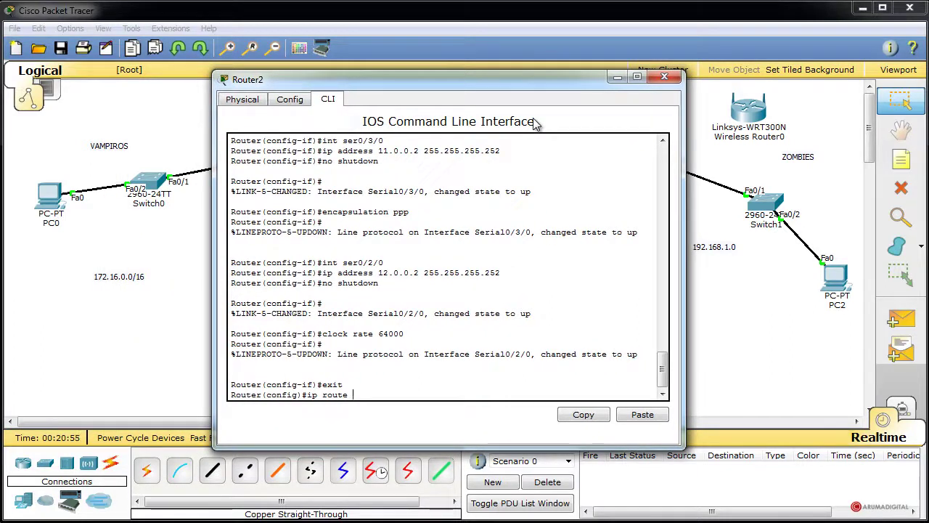
- Add a static route on Router2 to 172.16.0.0 with mask 255.255.0.0 via next hop 12.0.0.1
type("172.")
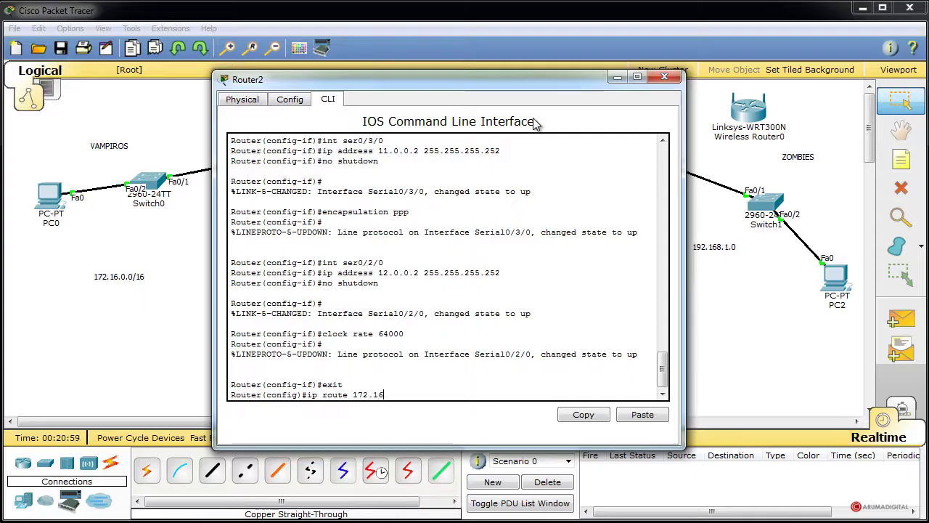
type("16.0.0 255.255.")
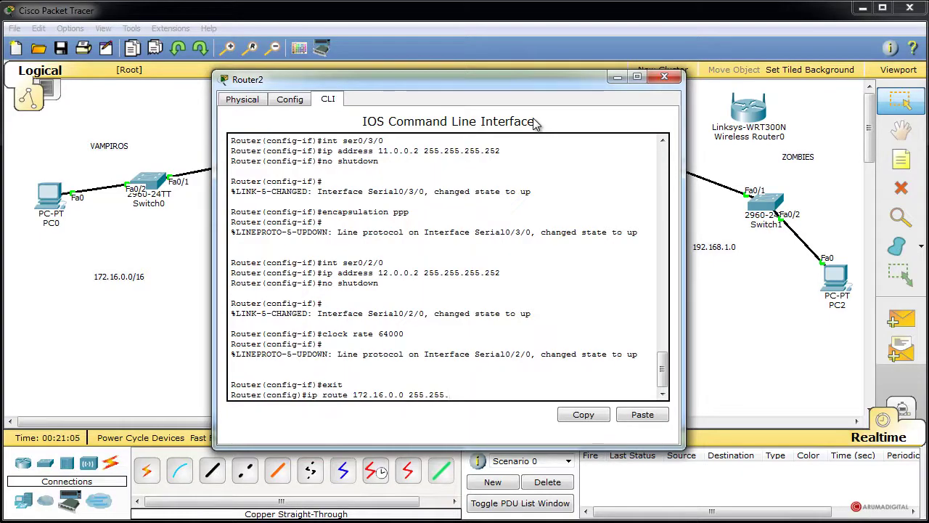
type("0.0 m")
type("12.0.0.1")
key("Return")
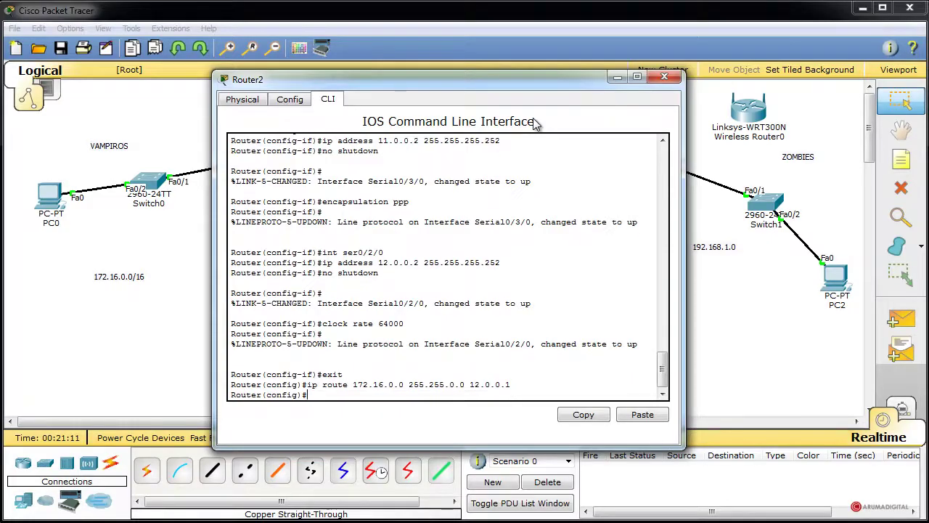
- Add a static route on Router2 to 172.17.0.0 with mask 255.255.0.0 via 11.0.0.1, and close the router's window
key("Up")
key("Left")
key("Left")
key("Left")
key("Left")
key("Left")
key("Left")
key("Left")
key("Left")
key("Left")
key("Left")
key("Left")
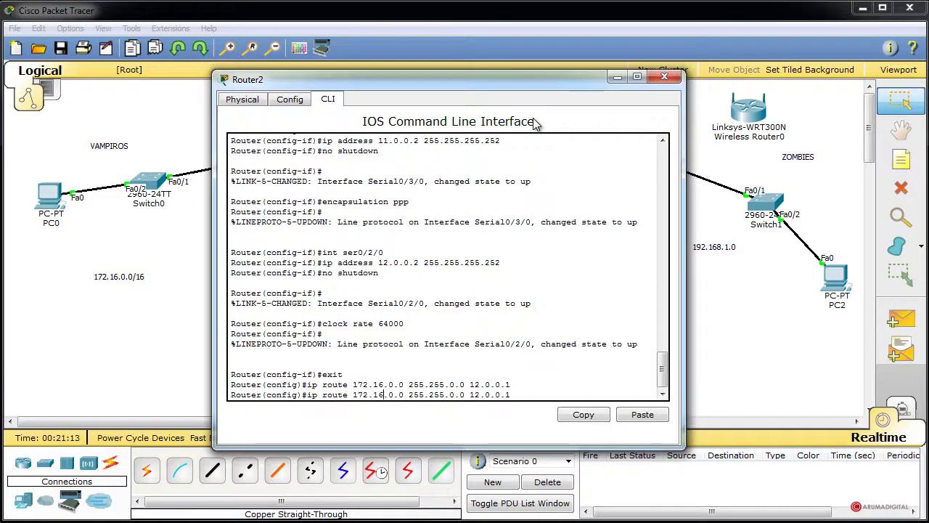
key("BackSpace")
type("7")
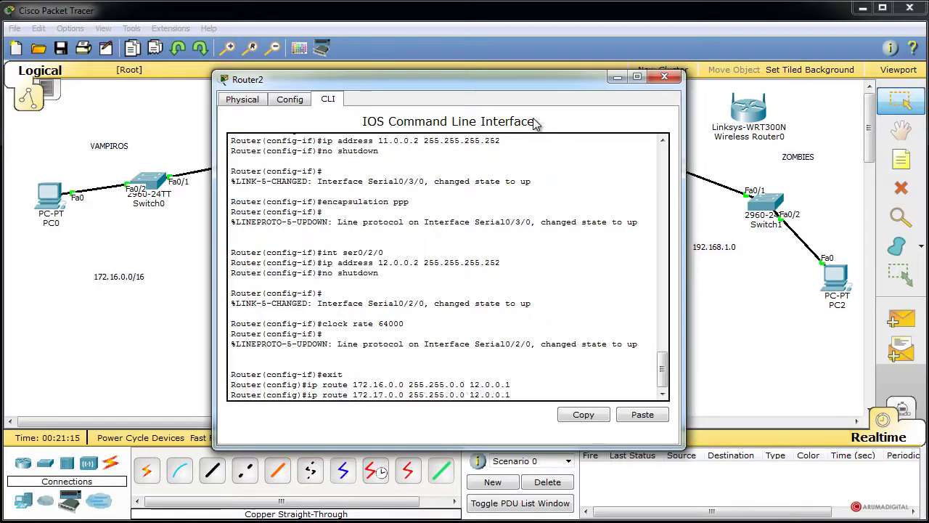
key("Right")
key("Right")
key("Right")
key("Right")
key("Right")
key("Right")
key("Right")
key("Right")
key("Right")
key("Right")
key("Right")
key("Right")
key("Right")
key("Right")
key("Right")
key("Right")
key("Right")
key("Right")
key("Right")
key("BackSpace")
type("1")
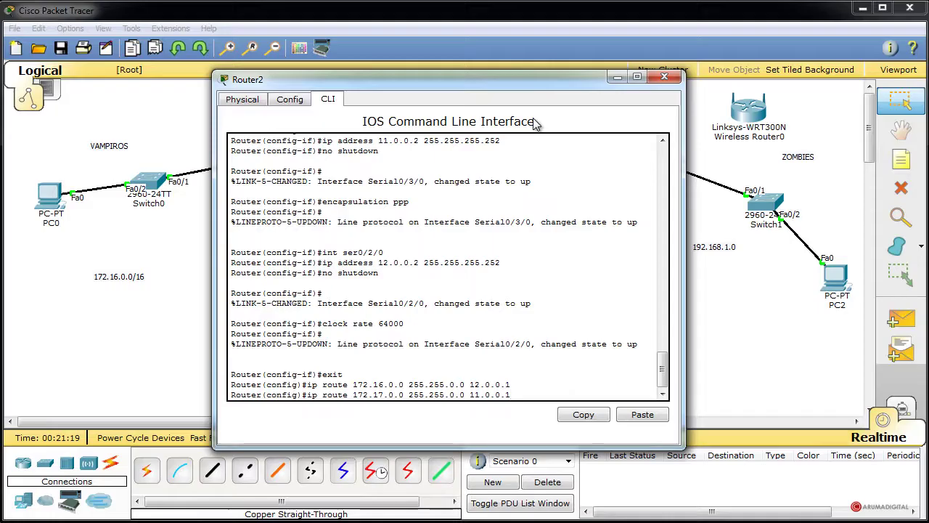
mouse_move(523, 81)
left_mouse_down()
mouse_move(276, 78)
mouse_move(537, 99)
mouse_move(528, 95)
left_mouse_up()
key("Return")
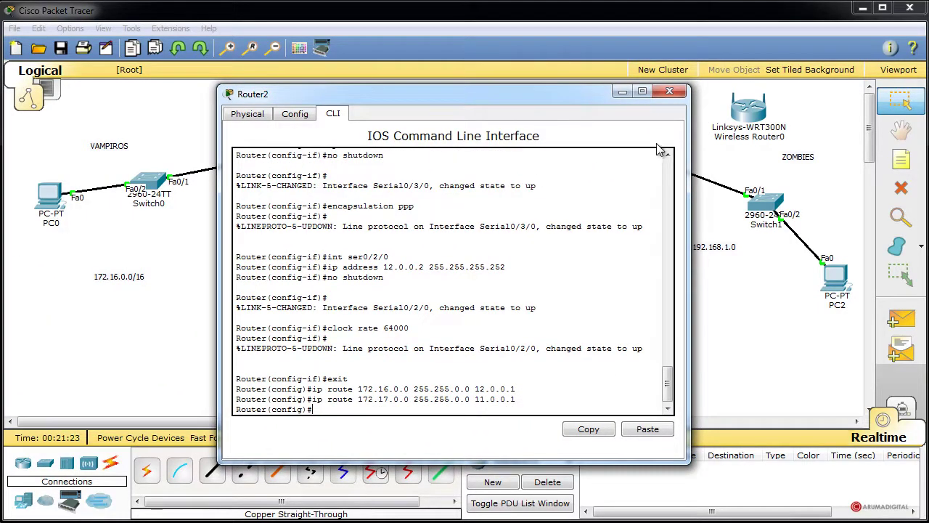
left_click(671, 93)
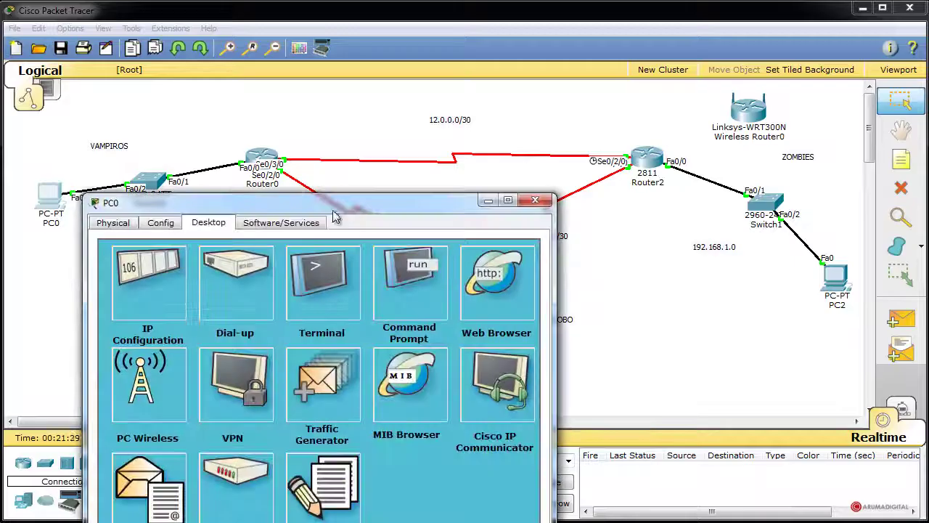
- Open PC0's Command Prompt and ping 172.16.0.2
left_click_drag(338, 210, 651, 106)
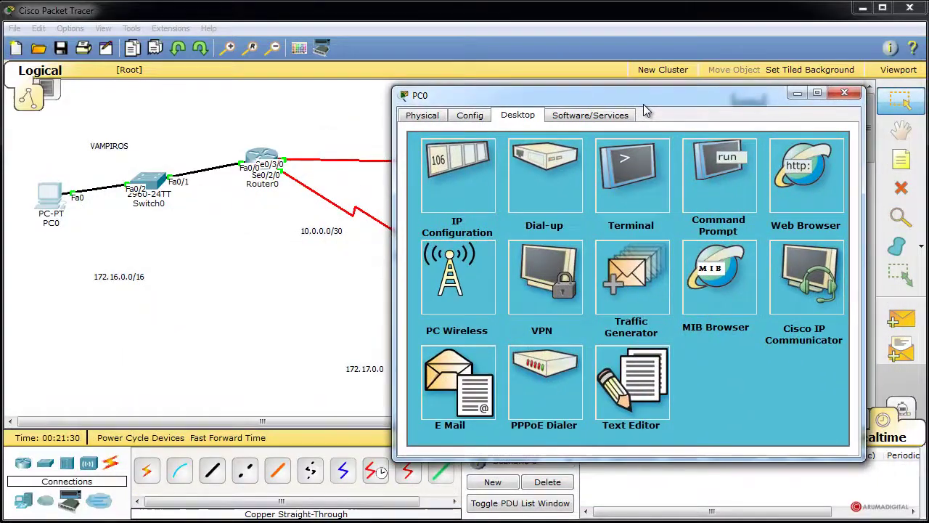
left_click(722, 174)
type("p")
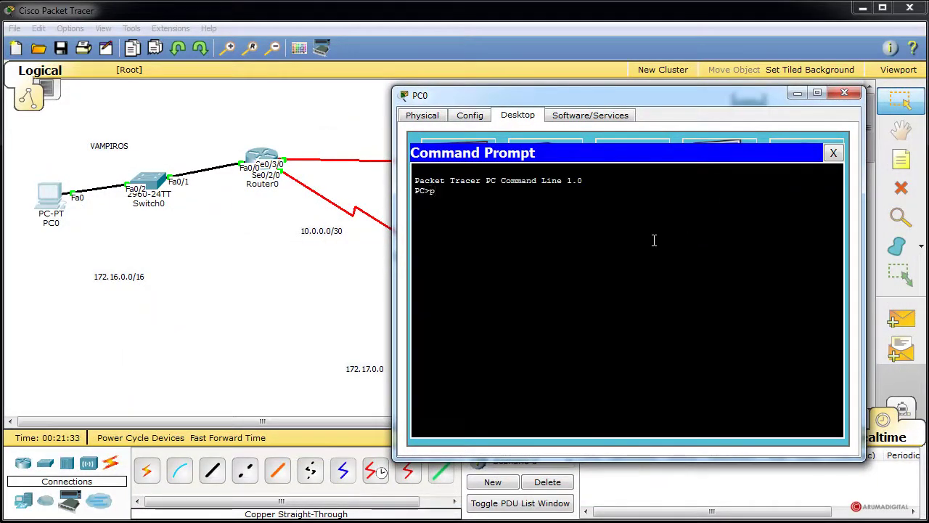
type("in")
type("g ")
type("19")
type("6.")
type("0.2")
key("Return")
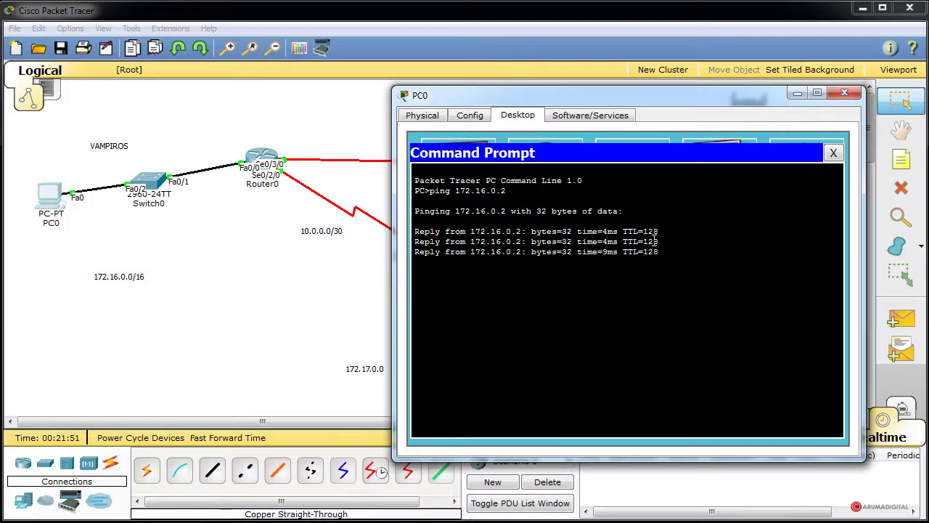
- Ping the gateway address 172.16.0.1 from PC0
key("Up")
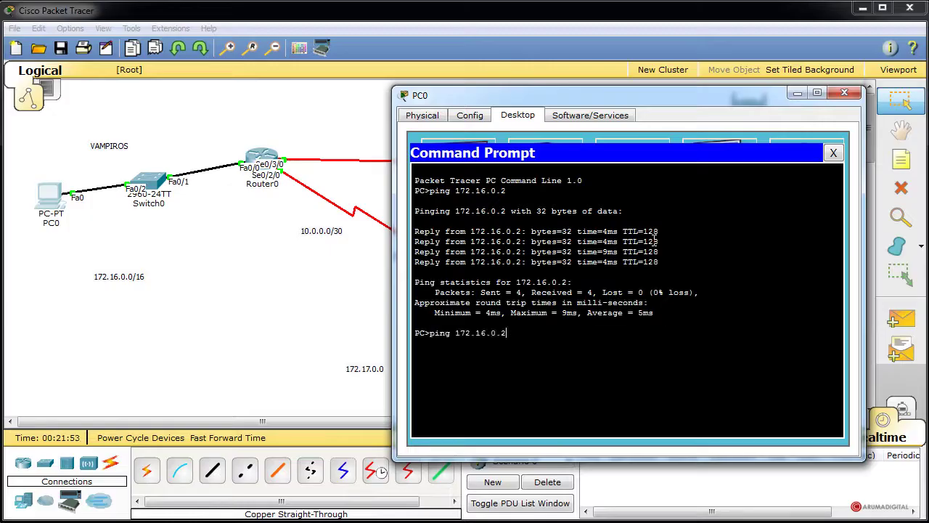
type("1")
key("Return")
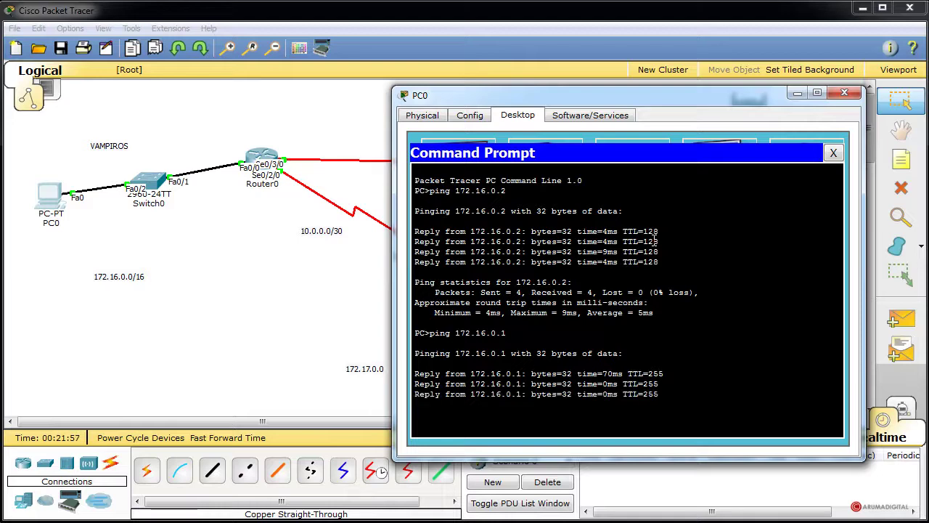
- Ping 172.17.0.2 from PC0 to test connectivity to the 172.17.0.0 network
left_click_drag(547, 94, 629, 91)
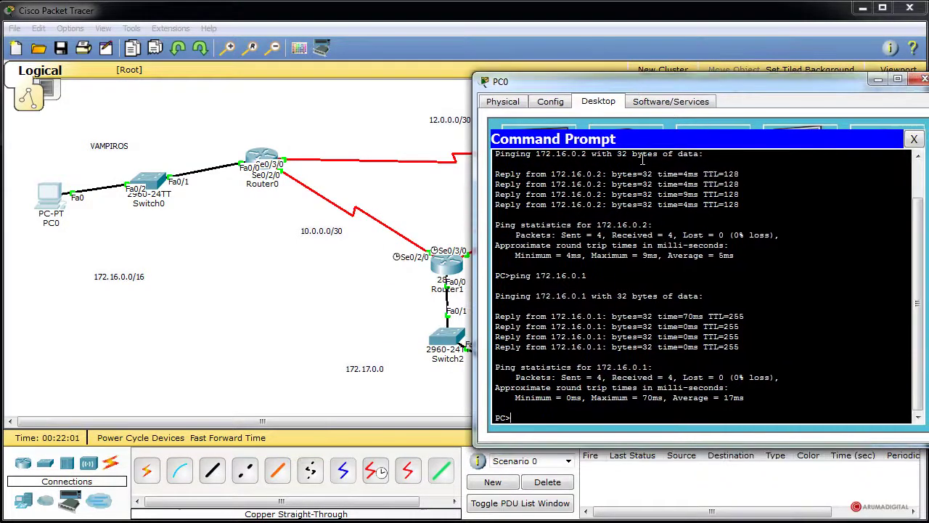
key("Up")
key("Return")
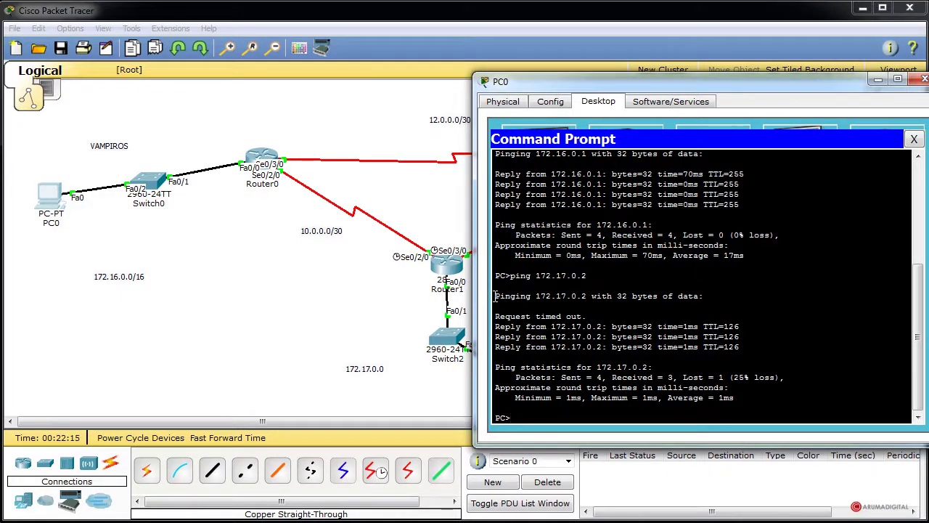
- Ping 192.168.1.2 from PC0 to test connectivity to the 192.168.1.0 network
left_click_drag(651, 75, 735, 73)
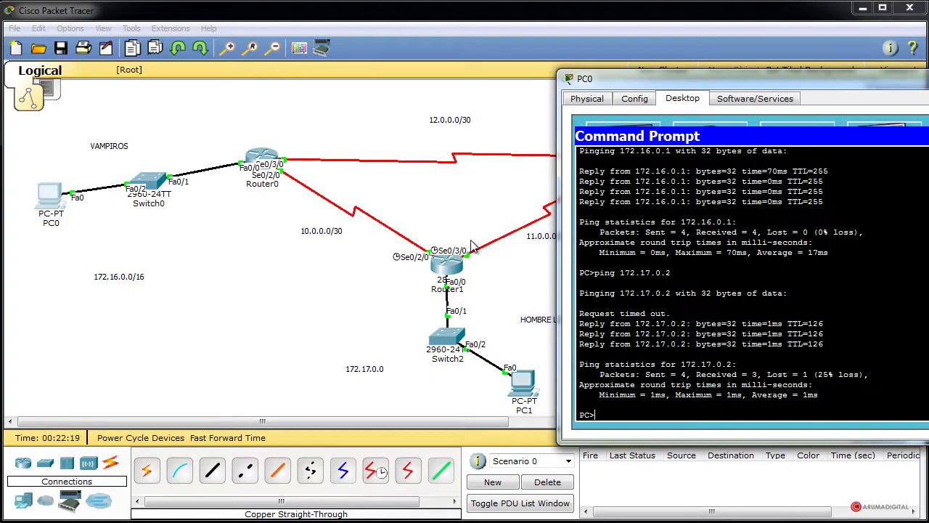
left_click_drag(729, 80, 545, 81)
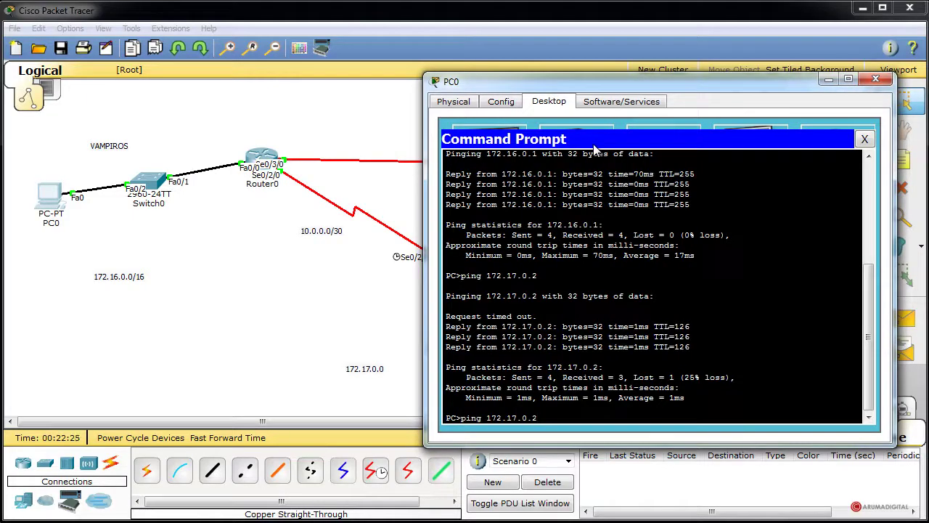
key("BackSpace")
key("Return")
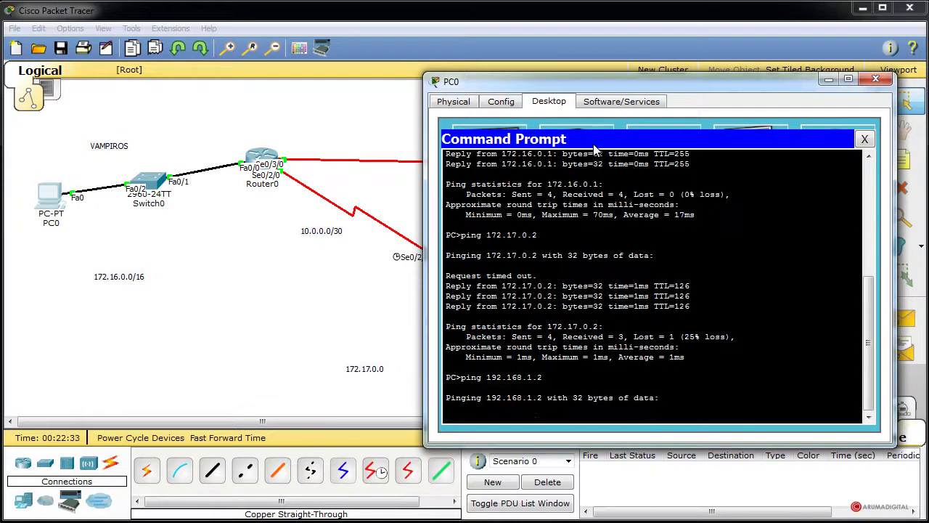
- Move PC0's window clear of the router links and switch the network from Realtime to Simulation mode
left_click_drag(600, 92, 348, 79)
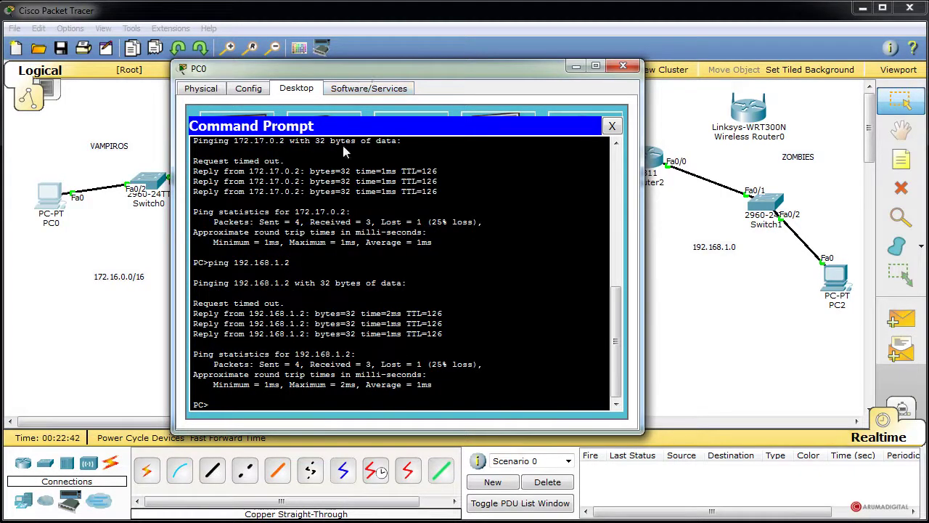
left_click_drag(359, 70, 323, 293)
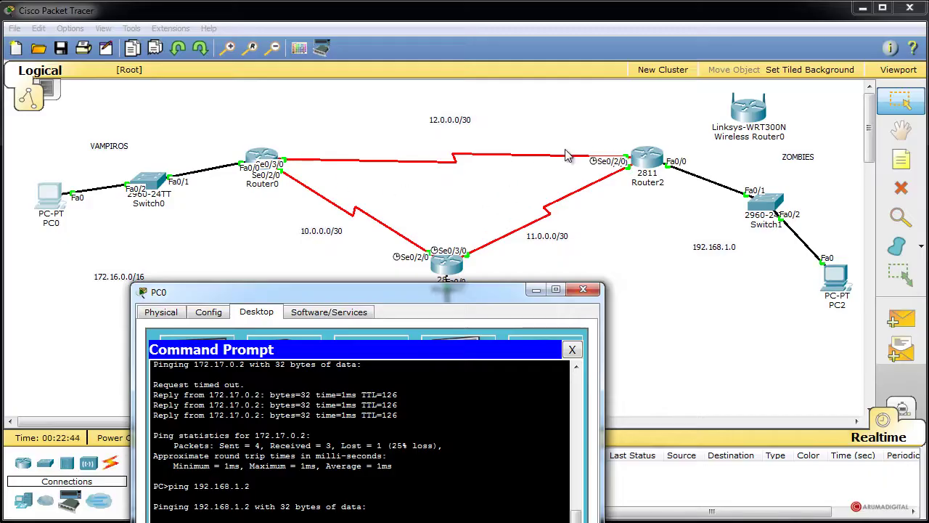
left_click(907, 409)
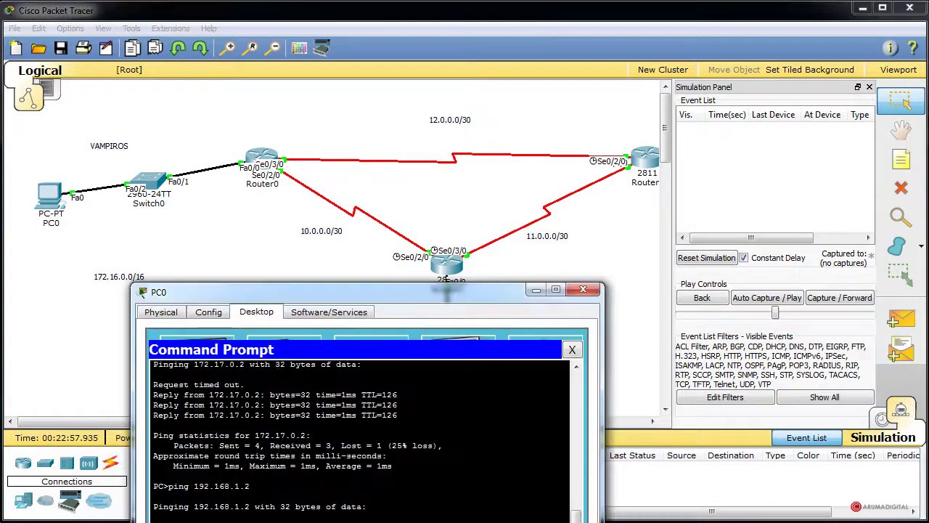
- Ping 192.168.1.2 from PC0 again in Simulation mode, then clear PC0's window off the topology
left_click_drag(477, 290, 458, 113)
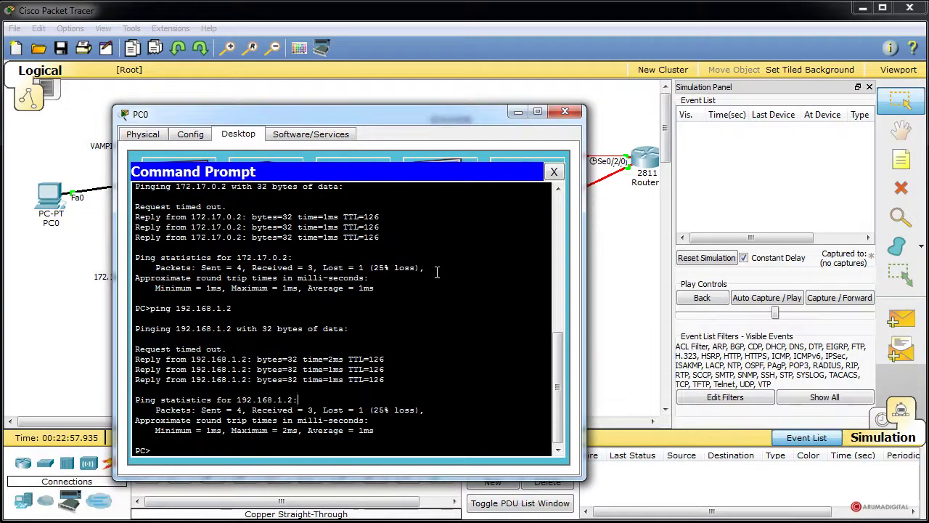
key("Up")
key("Return")
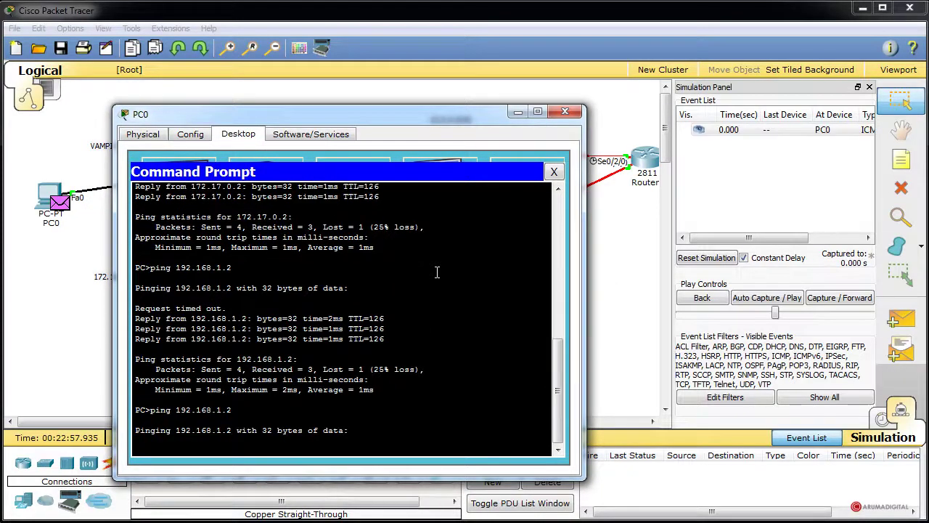
left_click_drag(436, 118, 421, 386)
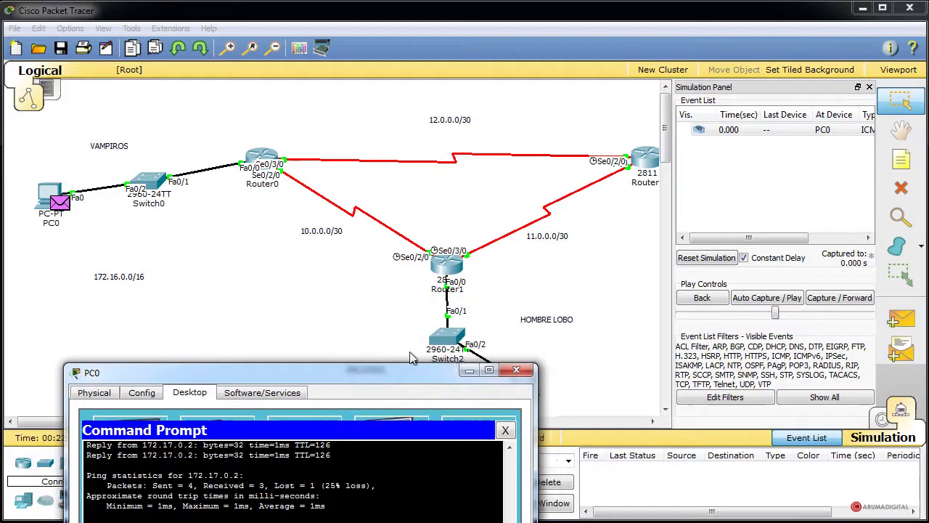
left_click(595, 320)
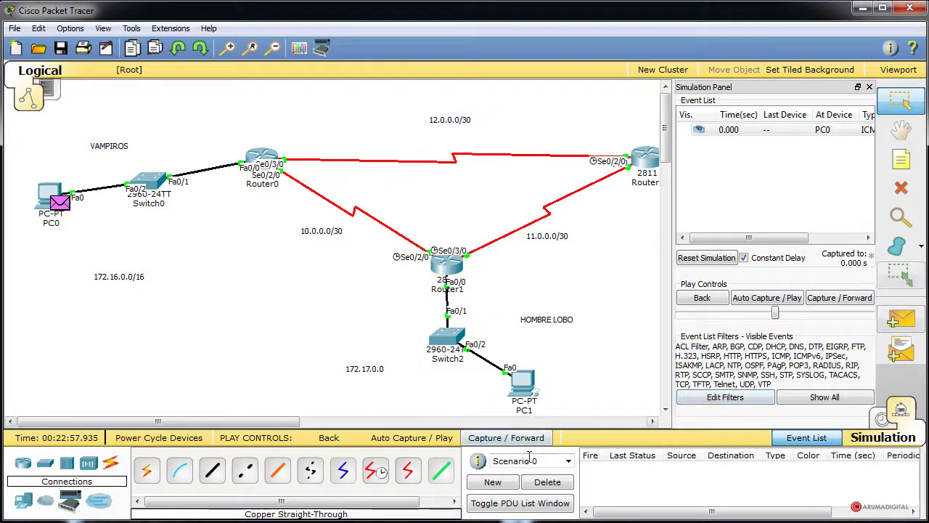
- Advance the simulation event by event to follow the ping packet from PC0 to PC2 and back
left_click(840, 298)
left_click(841, 298)
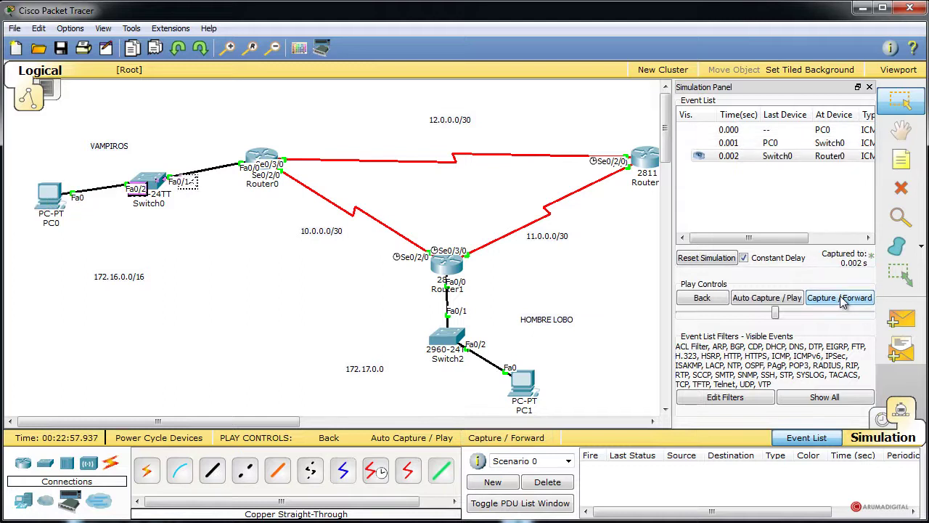
left_click(841, 299)
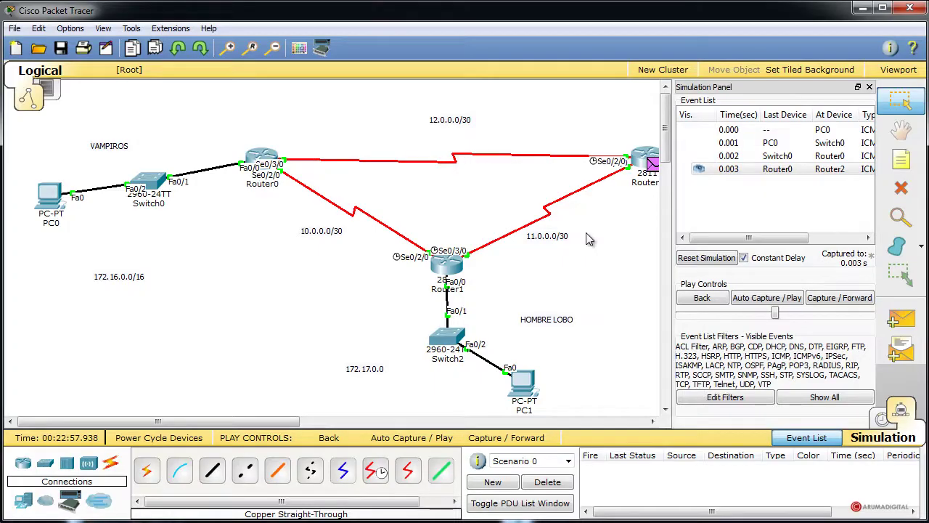
left_click(840, 300)
left_click(840, 302)
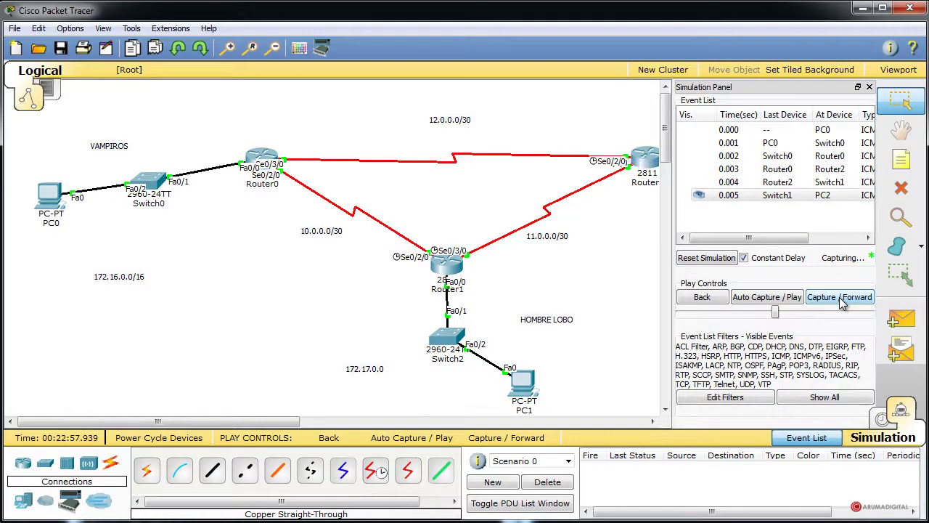
left_click(841, 301)
left_click(841, 301)
left_click(841, 301)
left_click(841, 301)
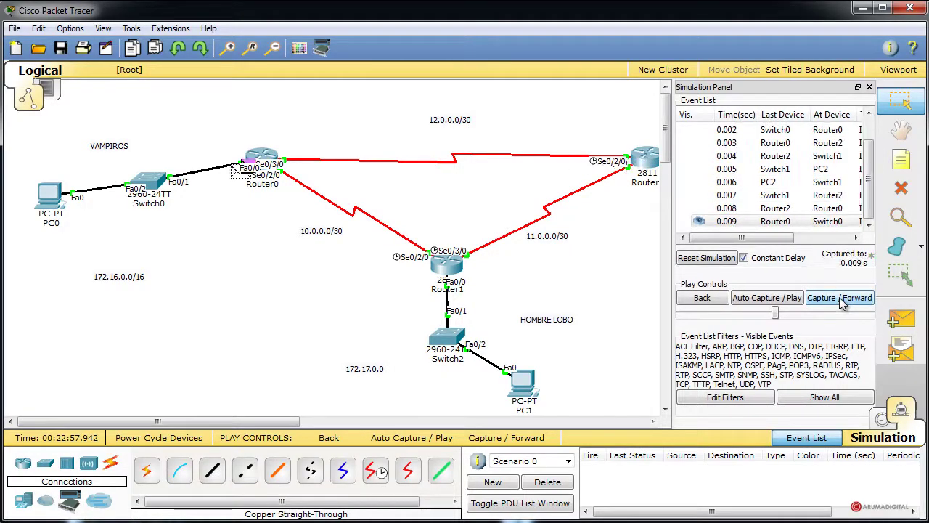
left_click(840, 301)
left_click(840, 299)
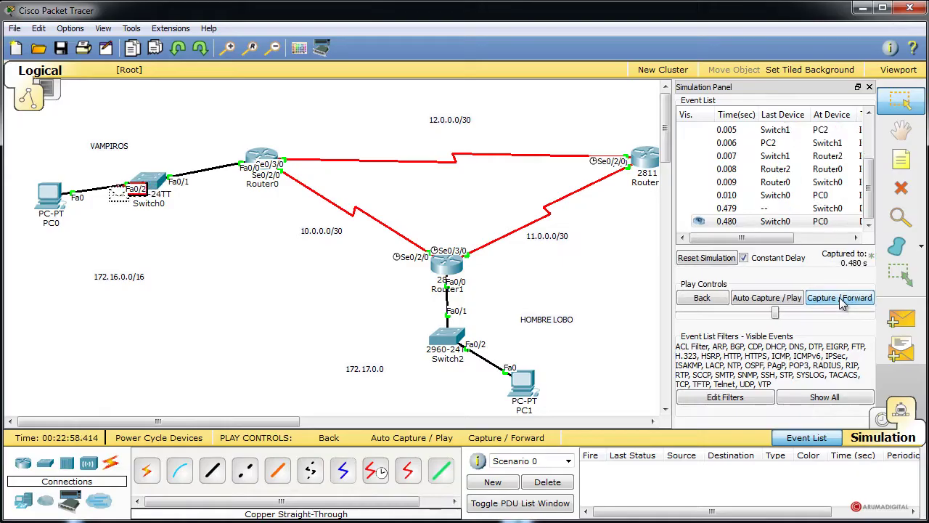
left_click(840, 300)
left_click(840, 300)
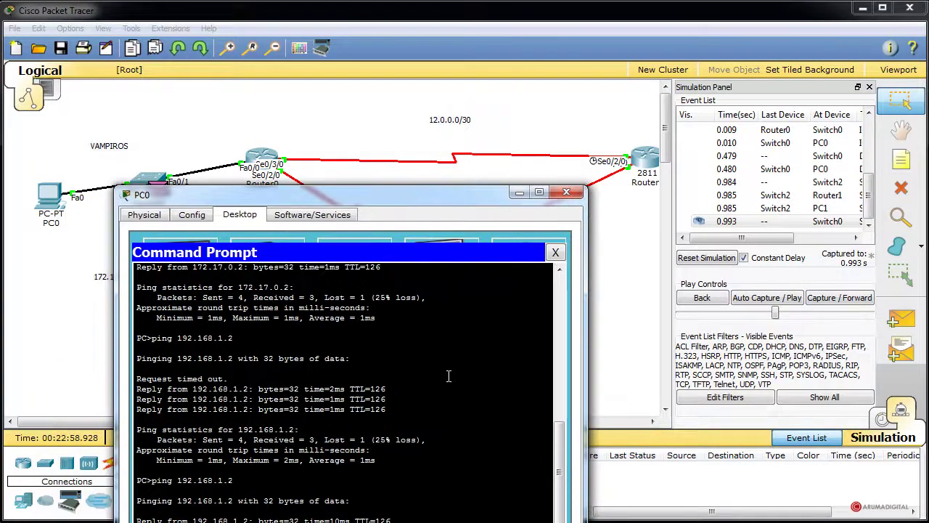
- Run the ping out in Realtime, return to Simulation mode and repeat the ping to 192.168.1.2 from PC0
left_click(880, 426)
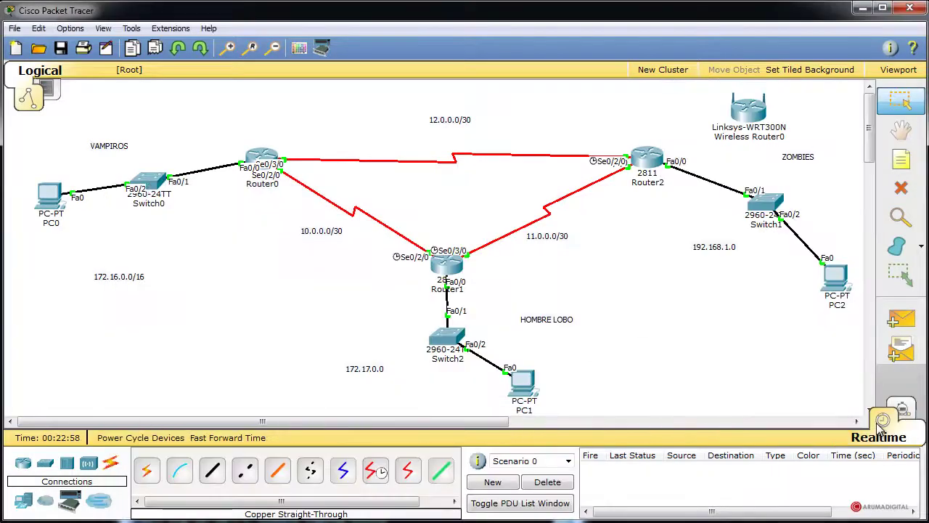
left_click(903, 411)
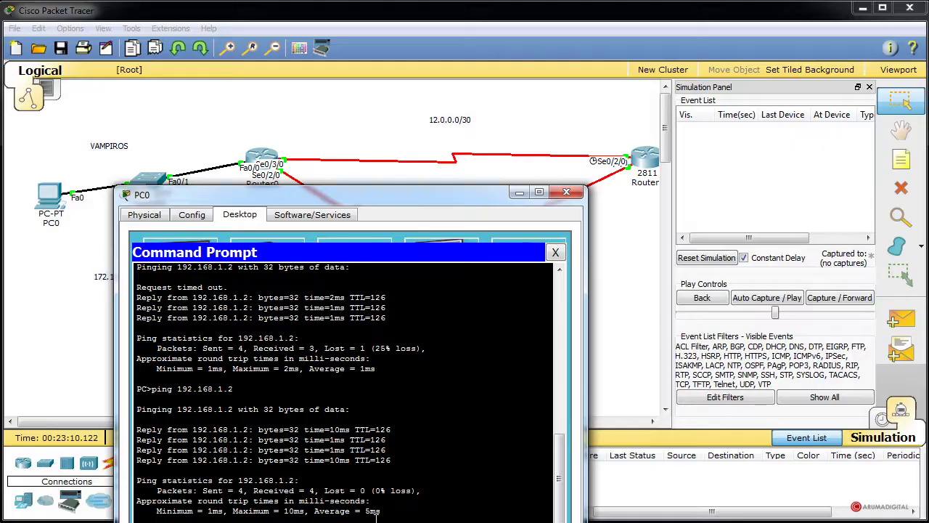
key("Return")
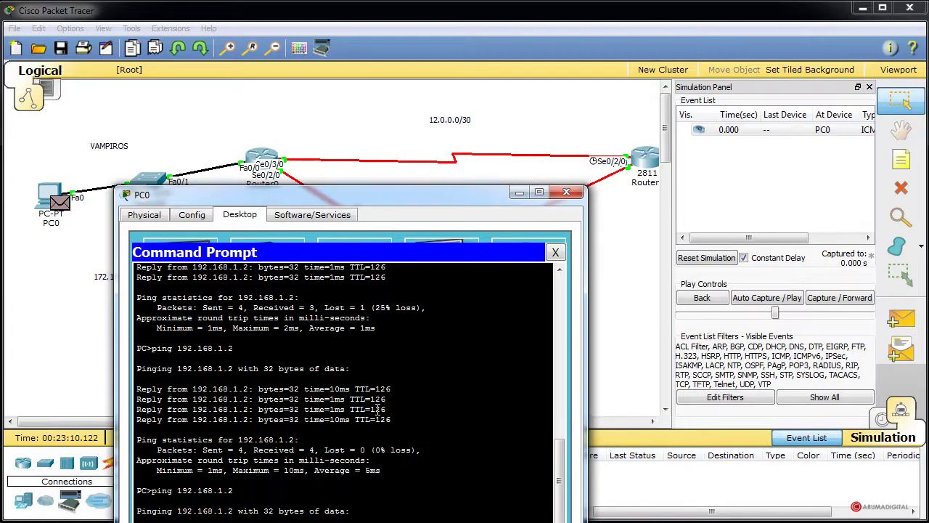
- Advance the ping packet to Router0 and examine its OSI layers, inbound PDU details and outbound PDU details
left_click(849, 299)
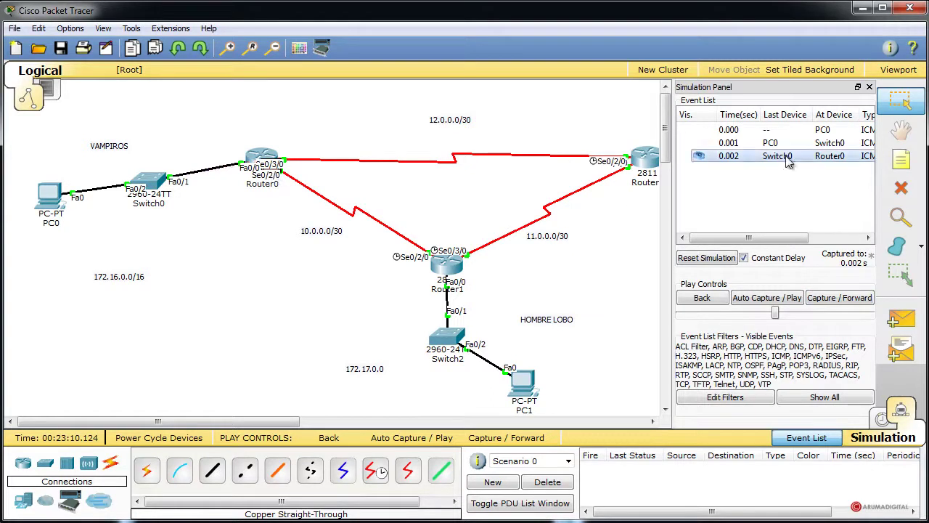
left_click(278, 171)
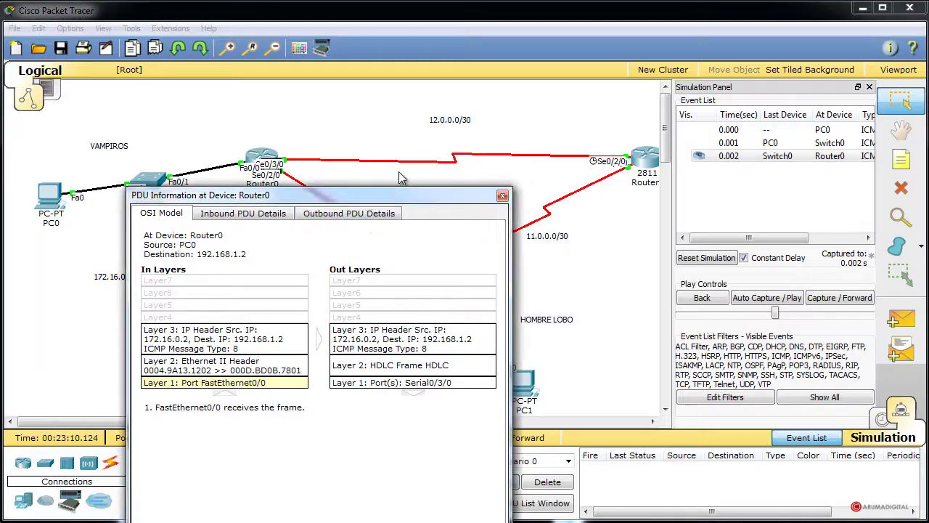
left_click(307, 161)
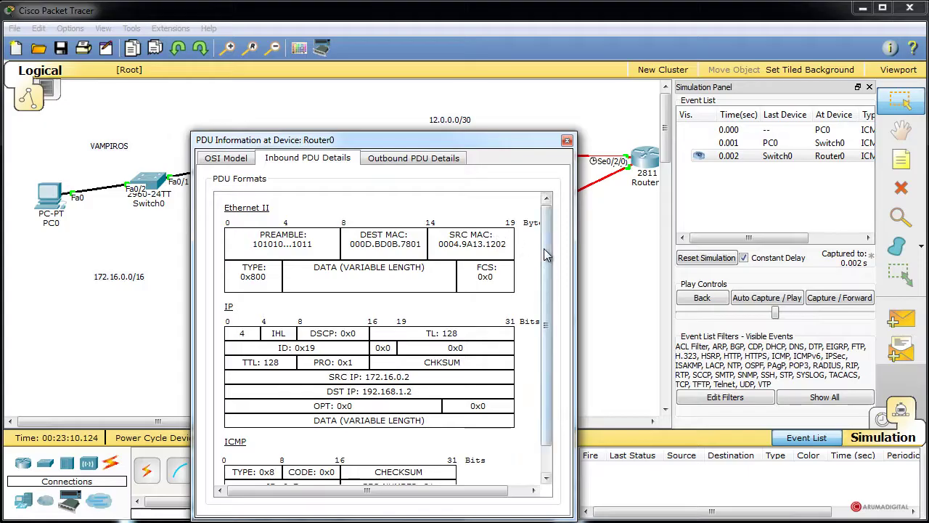
scroll(546, 254, "down", 2)
left_click(407, 159)
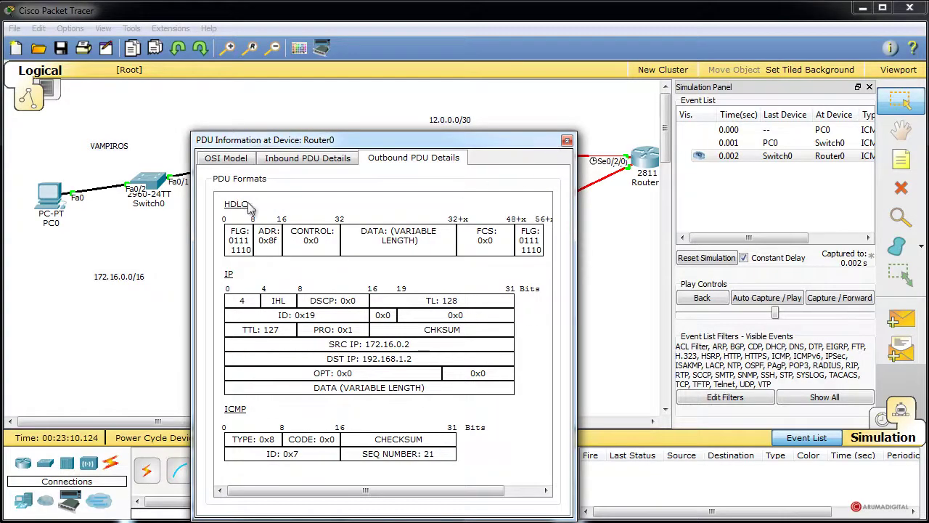
left_click(567, 140)
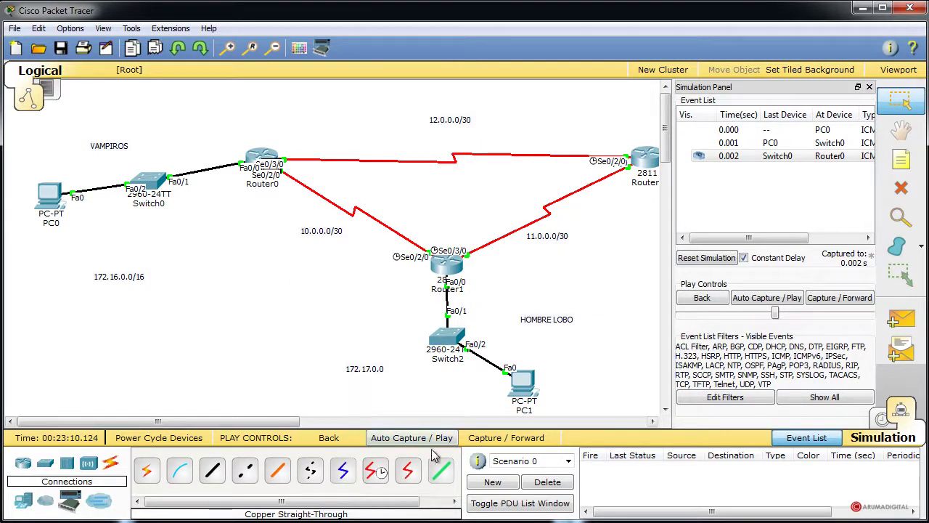
- Delete the 12.0.0.0/30 serial link between Router0 and Router2 and switch to Realtime mode
left_click(899, 186)
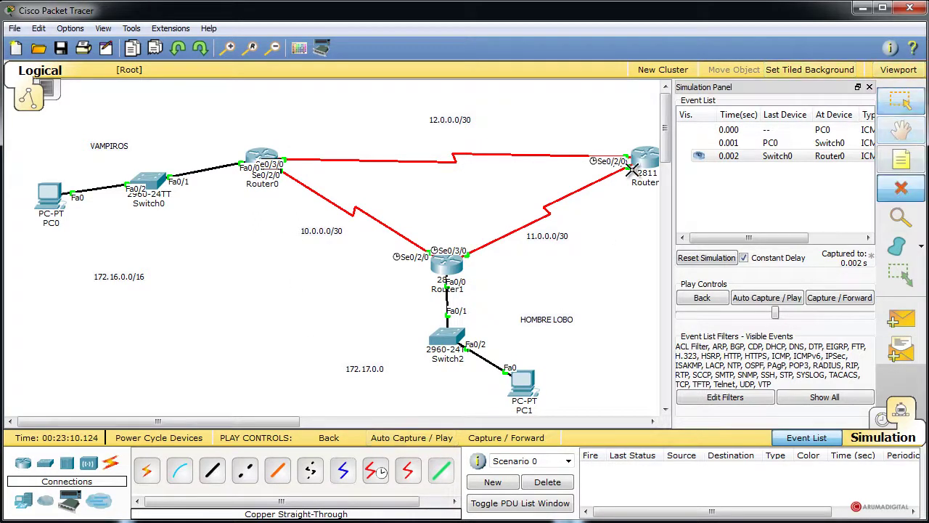
left_click(476, 156)
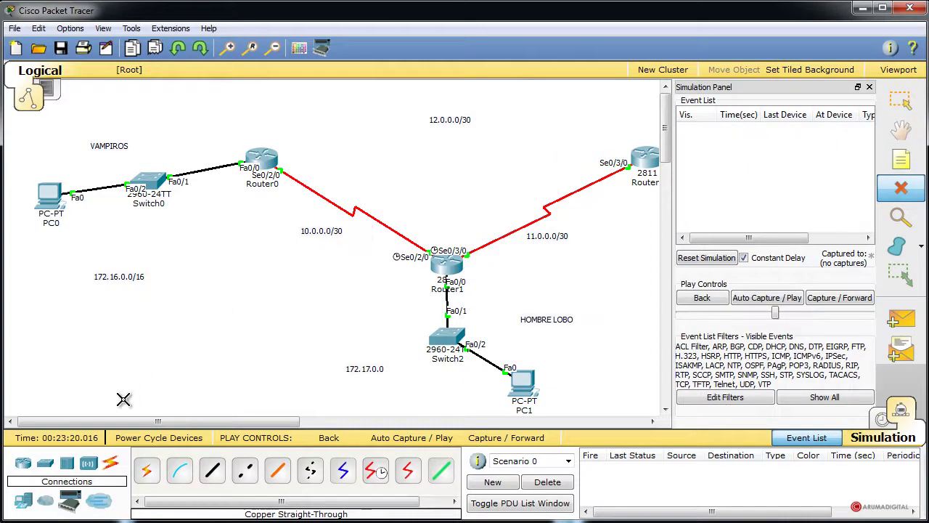
left_click(881, 420)
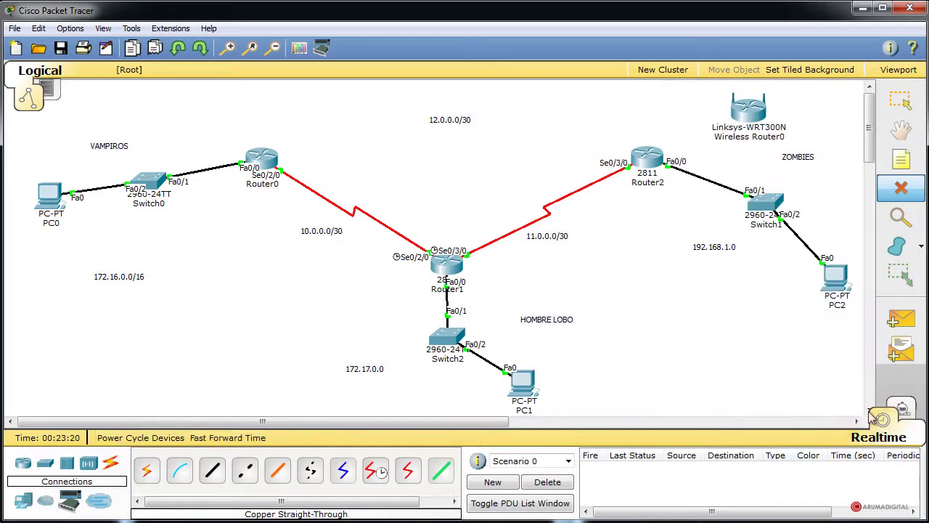
- Return to Simulation mode, ping 192.168.1.2 from PC0 again and follow its packets event by event
left_click(879, 419)
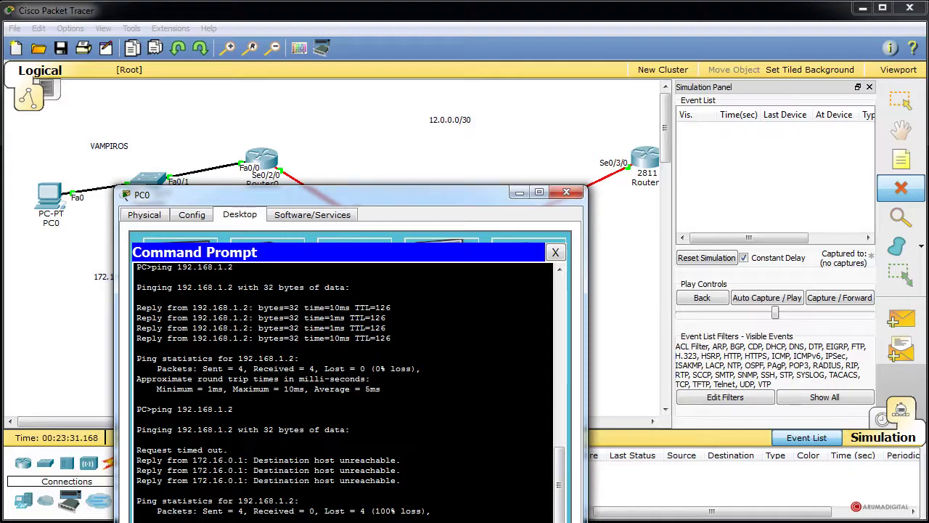
key("Return")
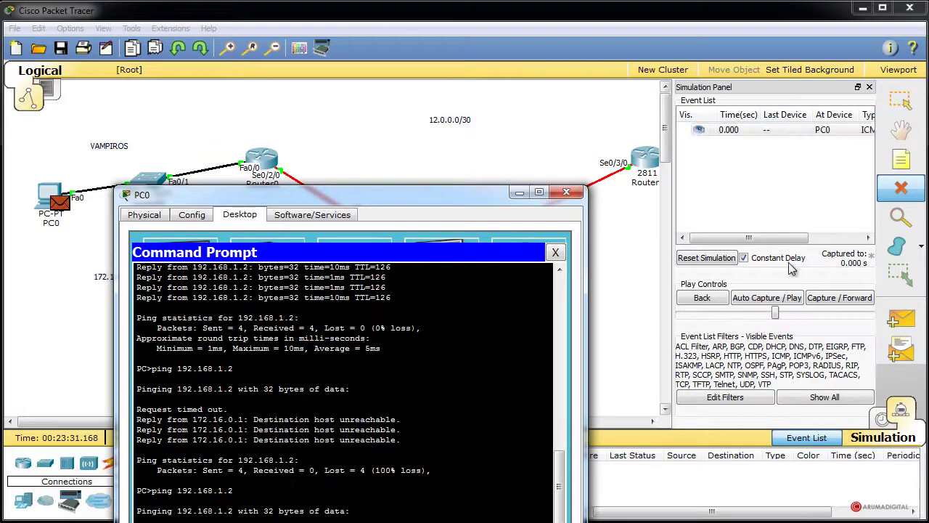
left_click(856, 302)
left_click(857, 302)
left_click(856, 302)
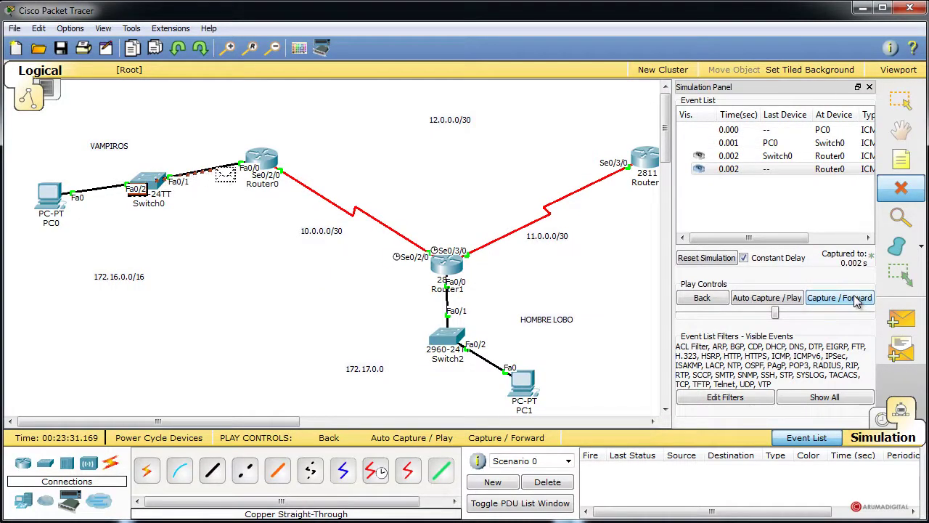
left_click(857, 302)
left_click(856, 302)
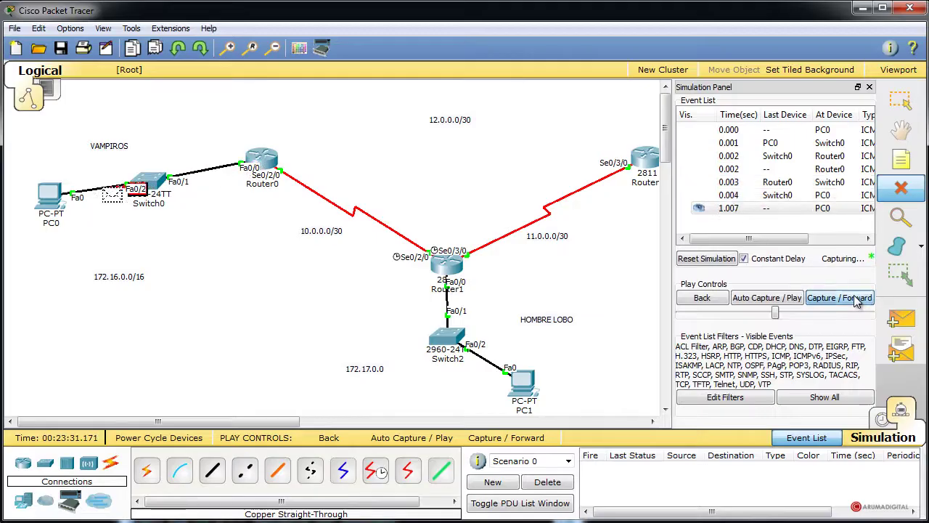
left_click(857, 302)
left_click(856, 302)
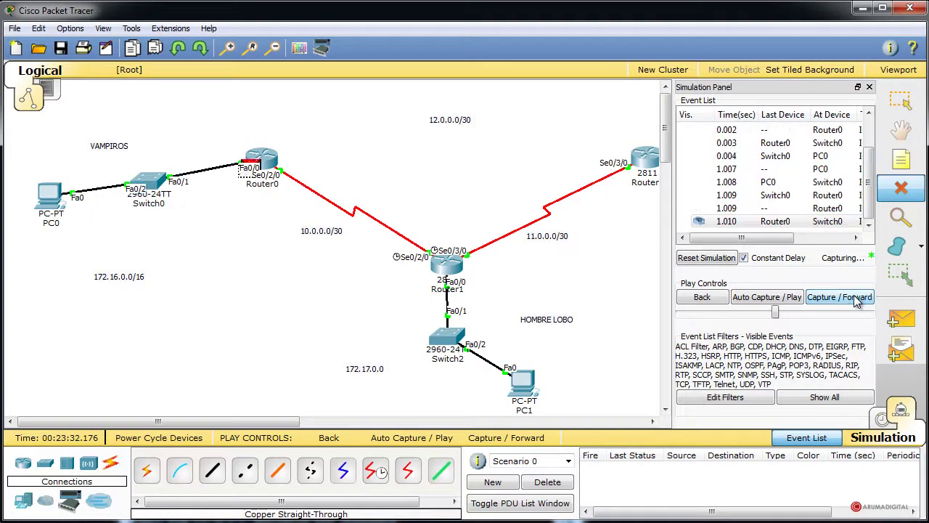
left_click(856, 302)
left_click(856, 302)
left_click(856, 302)
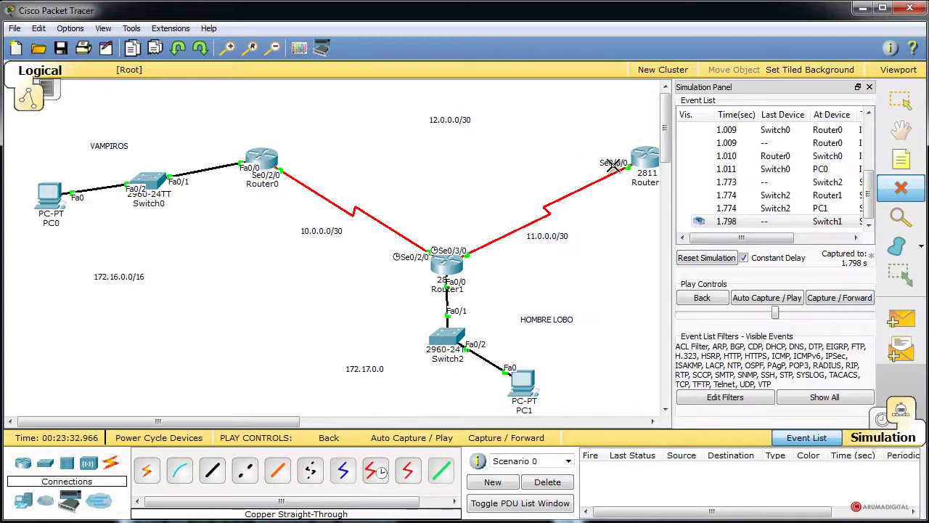
- Close PC0's window, replace the Delete tool with the Select tool and switch to Realtime mode
left_click(49, 195)
left_click(566, 192)
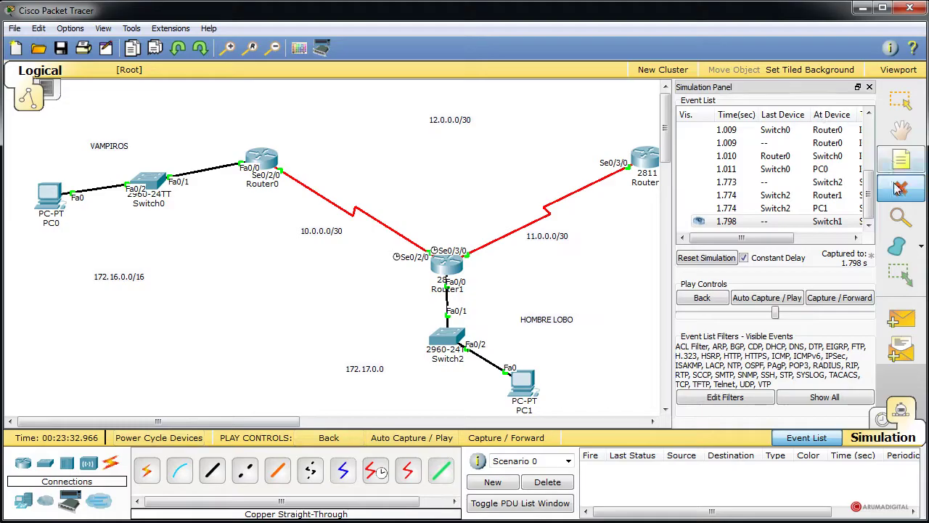
left_click(23, 463)
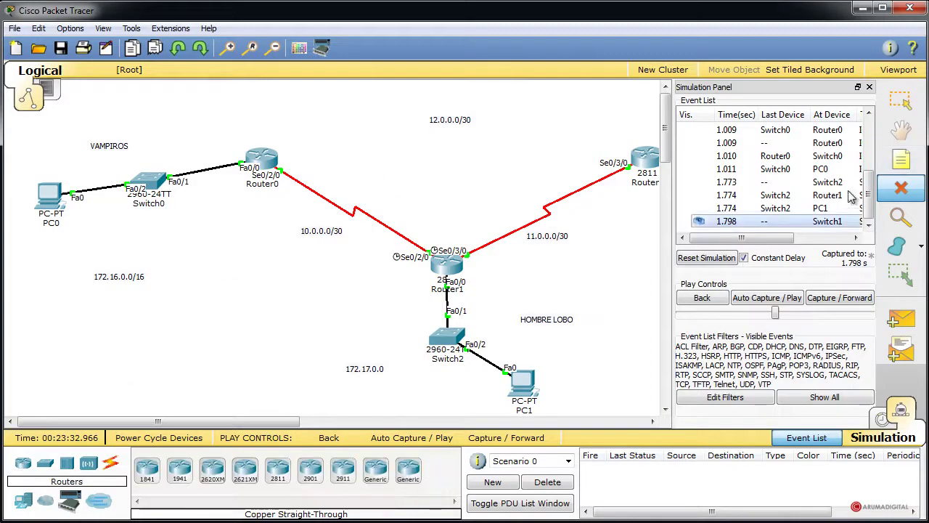
left_click(898, 103)
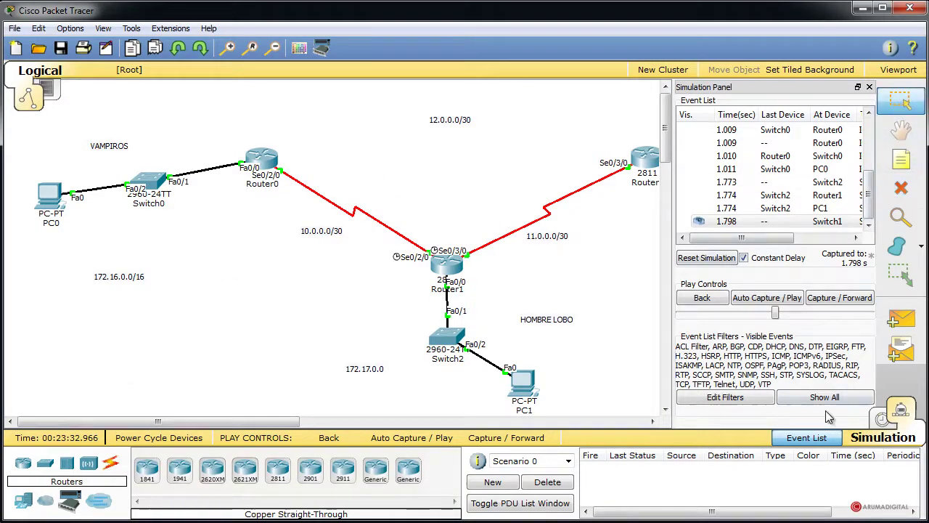
left_click(882, 420)
- Show Router0's running configuration in its CLI and page through the interfaces to the static route entries
left_click(260, 163)
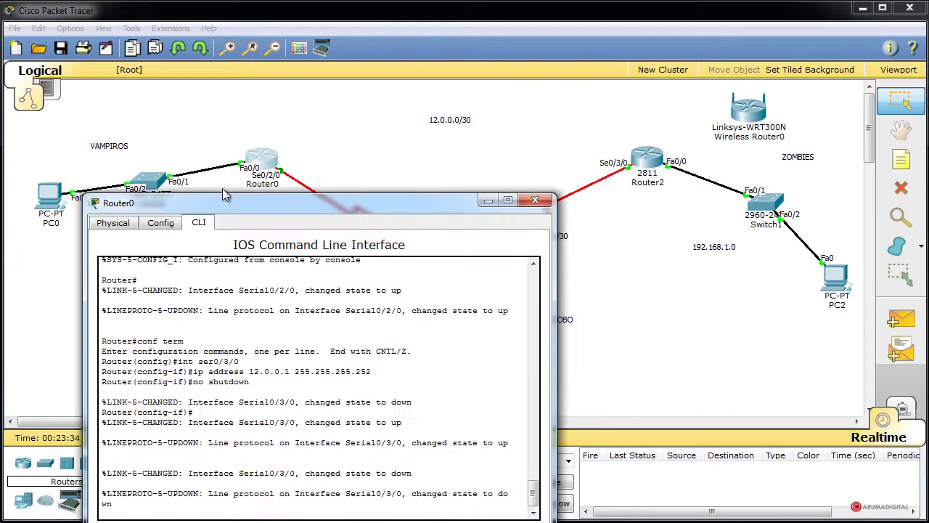
left_click_drag(229, 205, 515, 149)
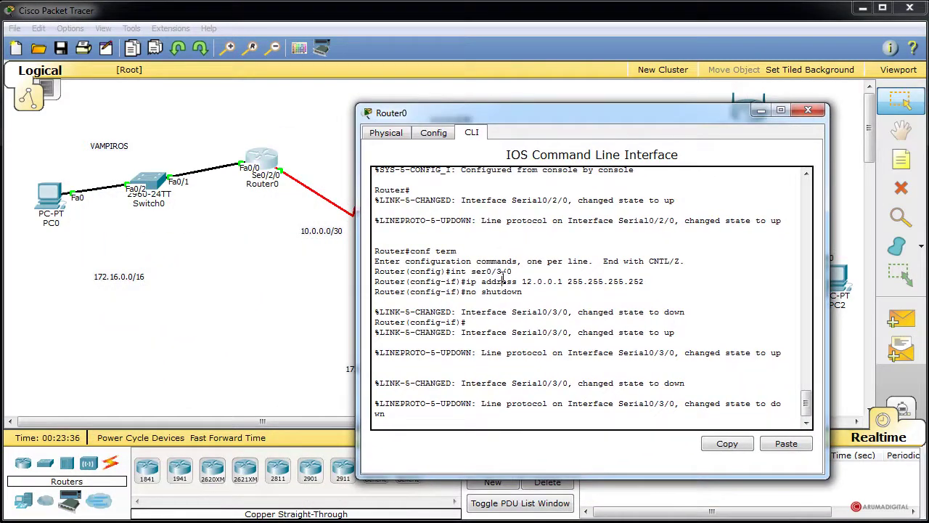
key("Return")
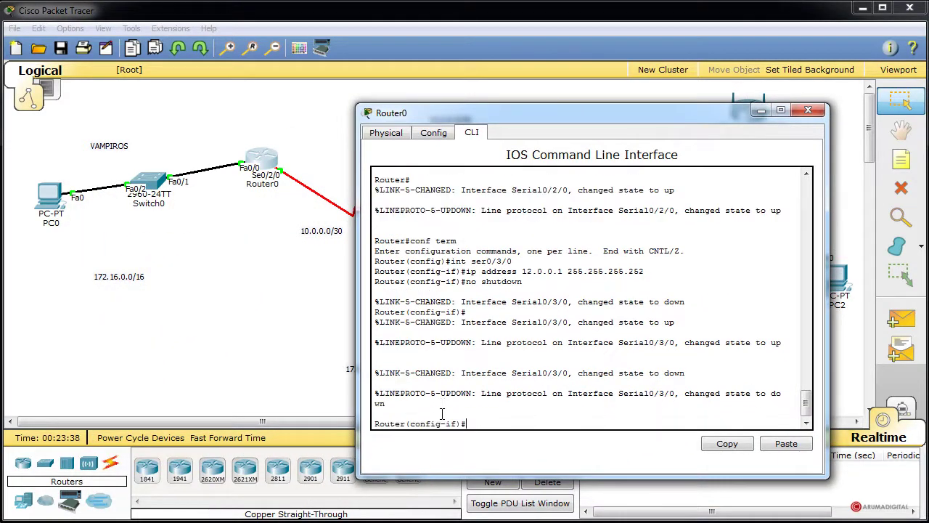
type("shshow run")
key("Return")
key("Return")
key("Return")
key("Return")
key("Return")
key("Return")
key("Return")
key("Return")
key("Return")
key("Return")
key("Return")
key("Return")
key("Return")
key("Return")
key("Return")
key("Return")
key("Return")
key("Return")
key("Return")
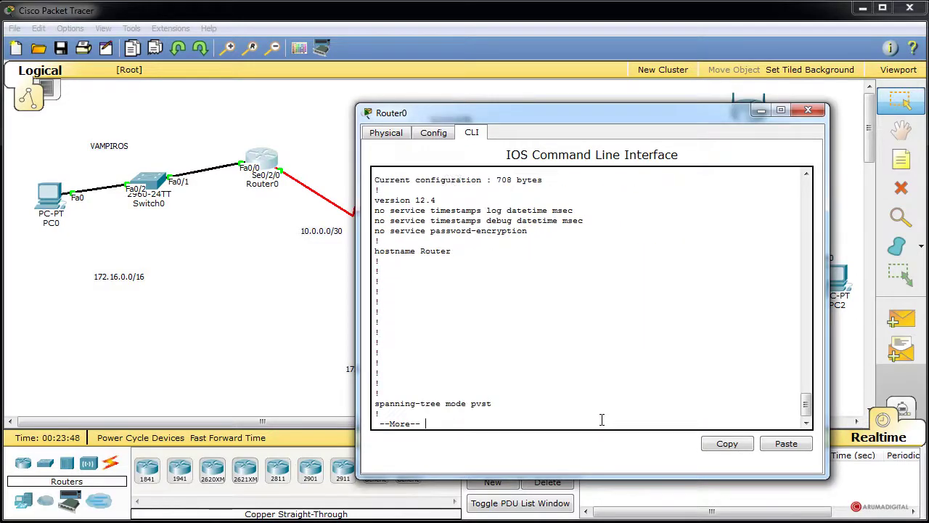
key("Return")
key("Return")
key("Return")
key("Return")
key("Return")
key("Return")
key("Return")
key("Return")
key("Return")
key("Return")
key("Return")
key("Return")
key("Return")
key("Return")
key("Return")
key("Return")
key("Return")
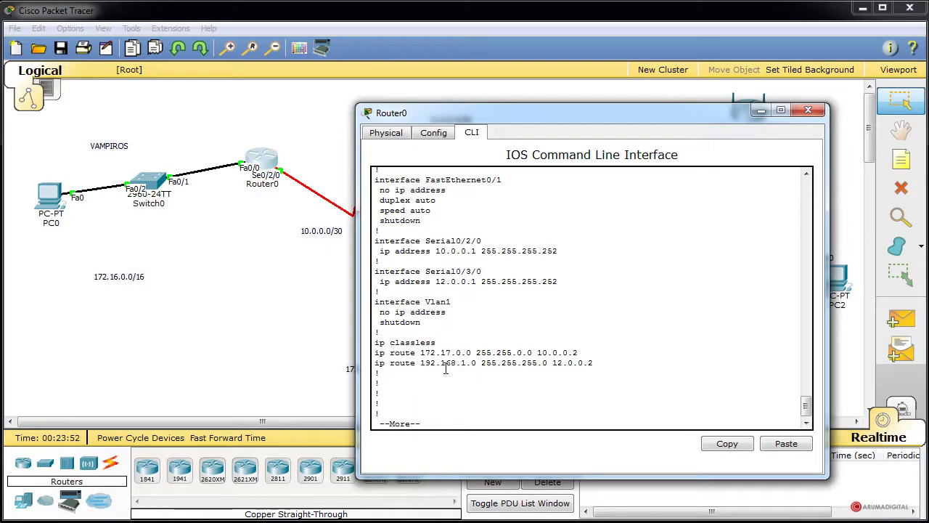
- Leave the configuration listing and add a static route on Router0 to 192.168.1.0 255.255.255.0 via 10.0.0.2, closing its window
left_click_drag(602, 115, 432, 148)
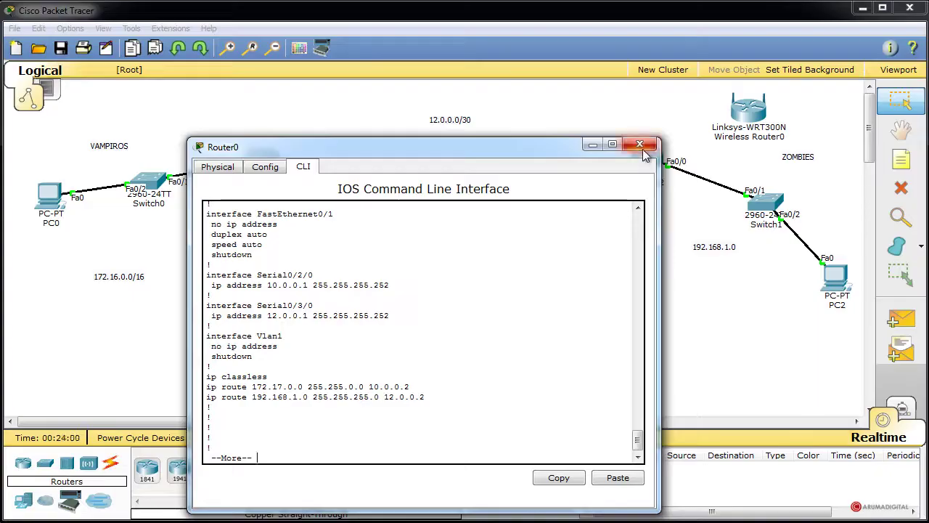
key("q")
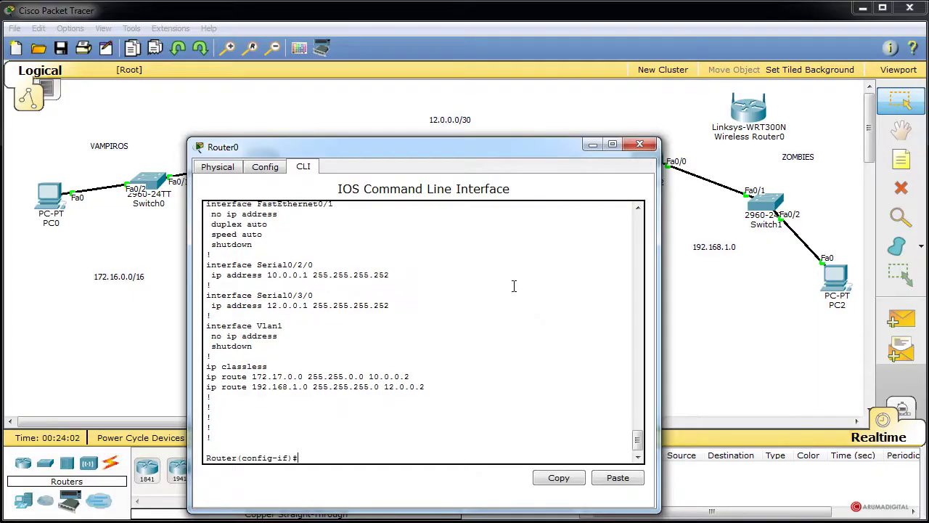
type("exit")
key("Return")
type("ip rou")
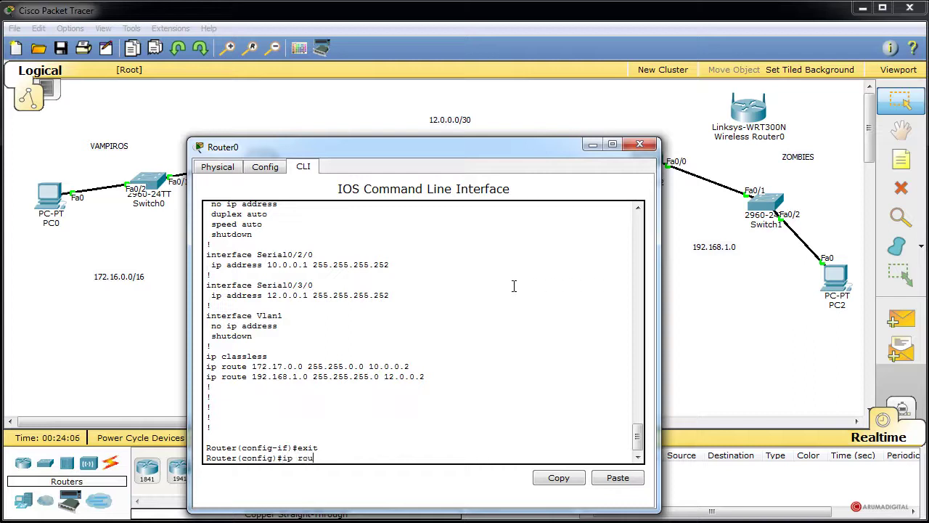
type("te 192.168.1.0 255.255.255.0 10.0.0.2")
key("Return")
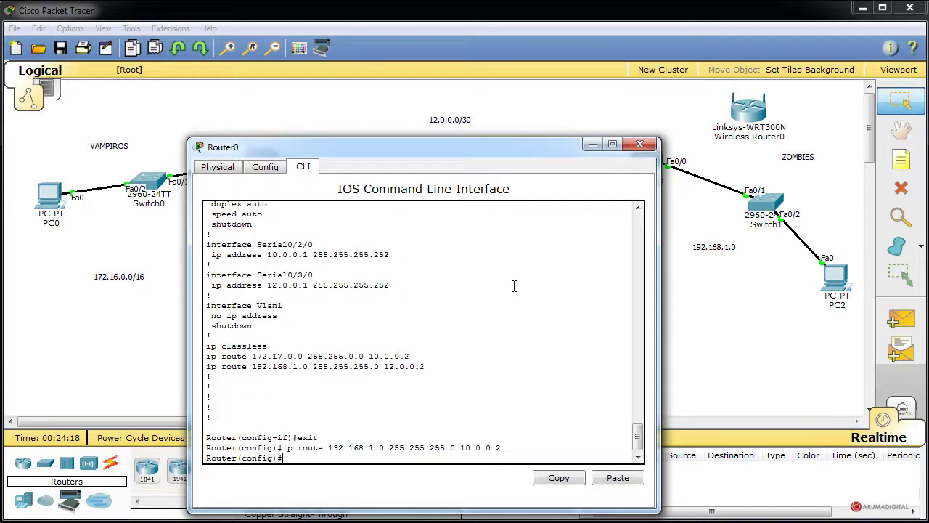
left_click(640, 144)
- Switch to Simulation mode and ping 192.168.1.2 again from PC0's Command Prompt, minimizing PC0's window
left_click(907, 405)
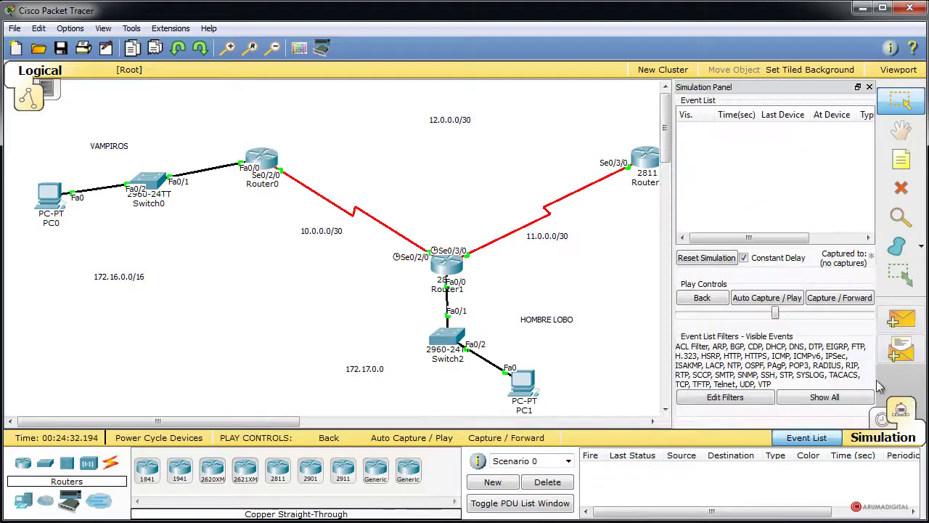
left_click(60, 195)
left_click(383, 282)
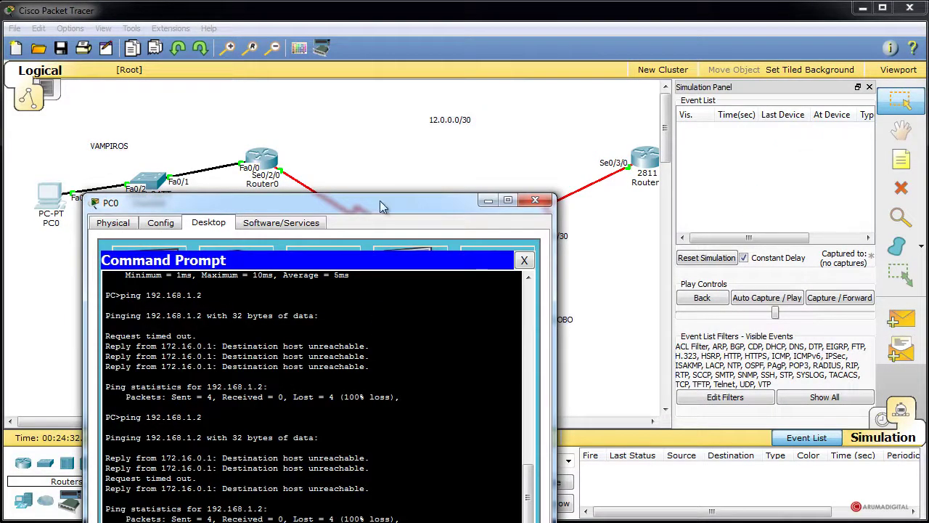
left_click_drag(390, 203, 363, 117)
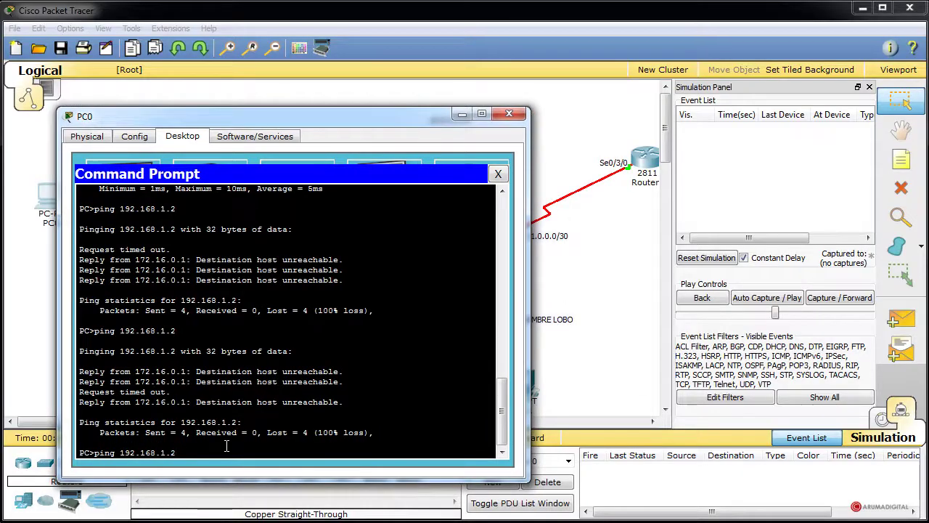
key("Return")
left_click(462, 114)
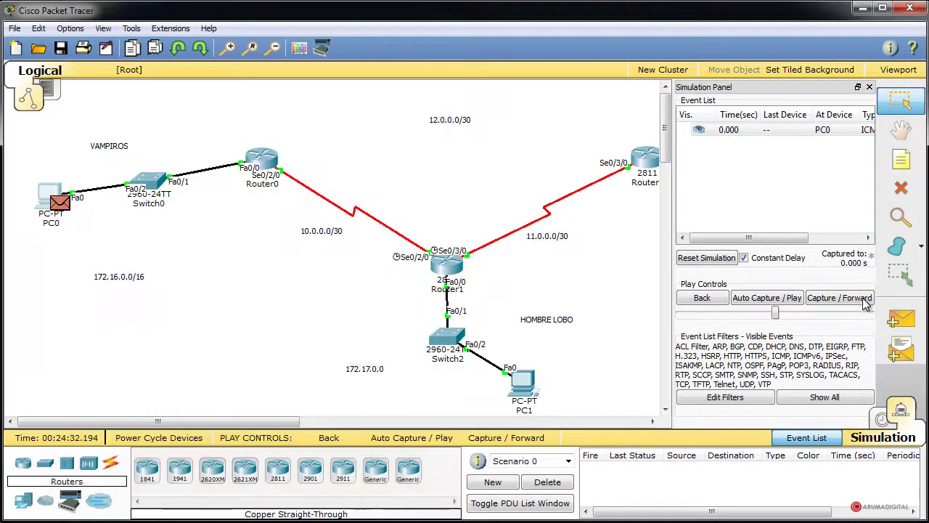
- Advance the ping packet event by event from PC0 through Switch0 and Router0 to Router1
left_click(860, 299)
left_click(861, 302)
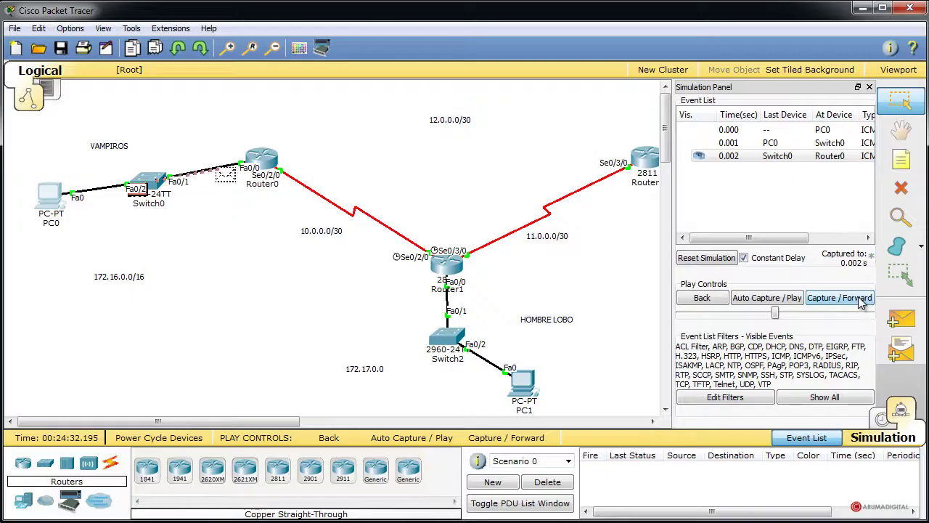
left_click(861, 299)
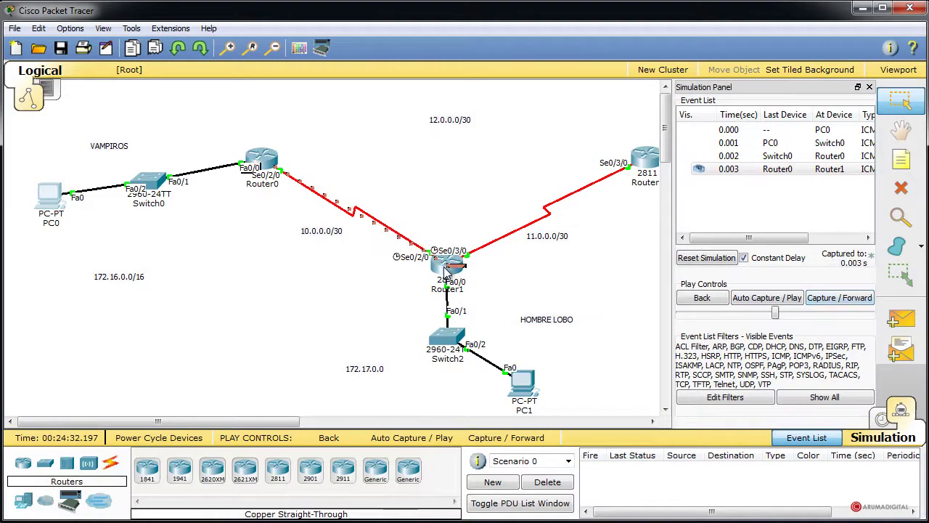
left_click(859, 299)
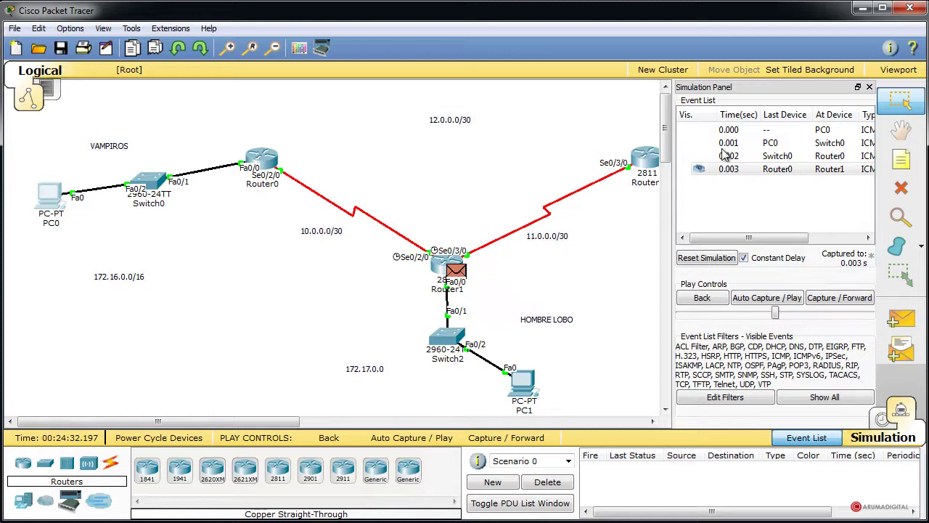
- Examine the OSI layers and outbound PDU details of the packet at Router1, then close them and bring Router2 into view
left_click(455, 274)
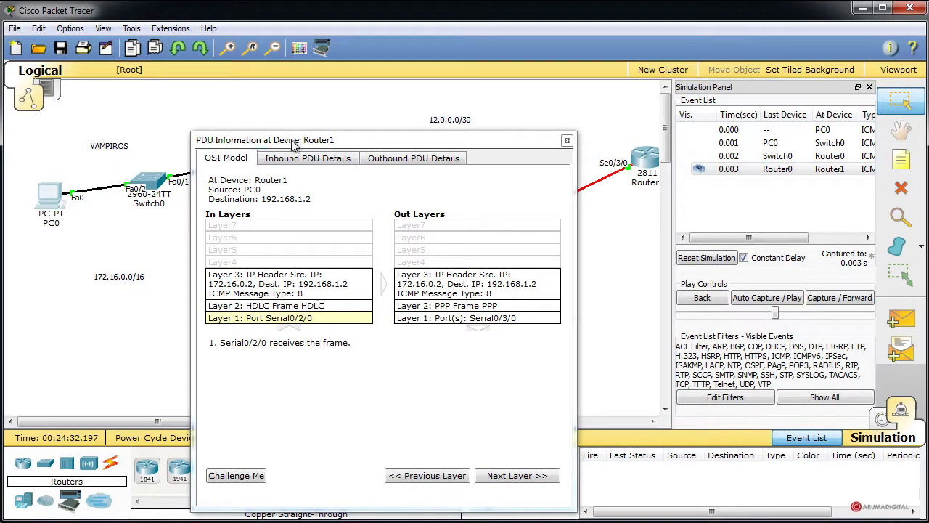
left_click_drag(294, 134, 158, 140)
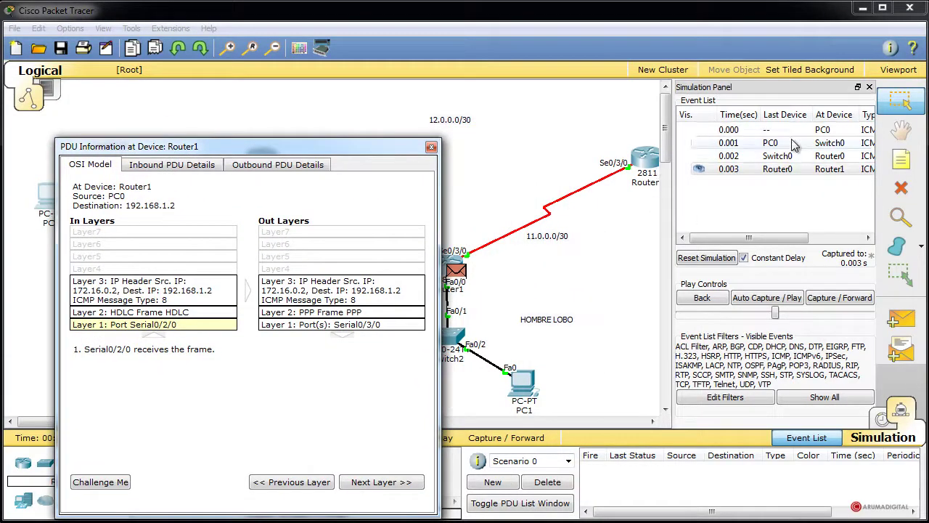
left_click_drag(234, 147, 362, 130)
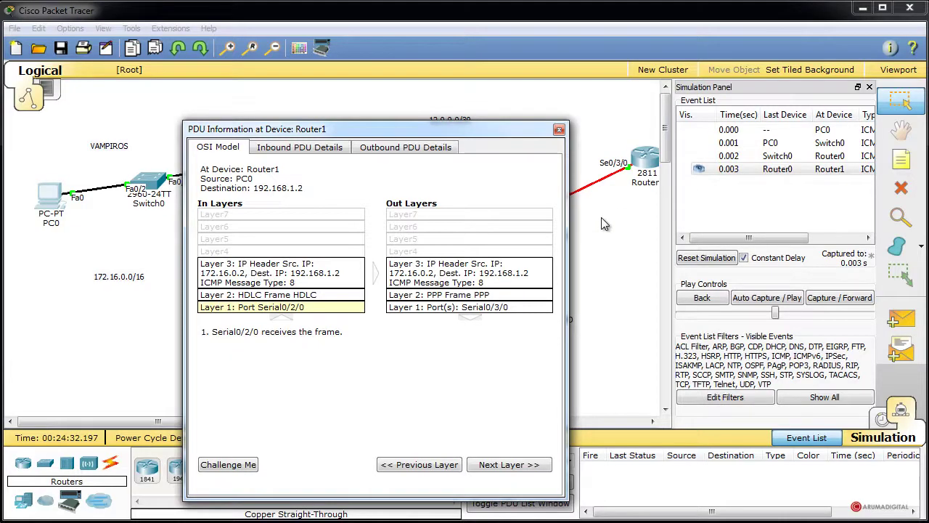
left_click_drag(341, 130, 246, 134)
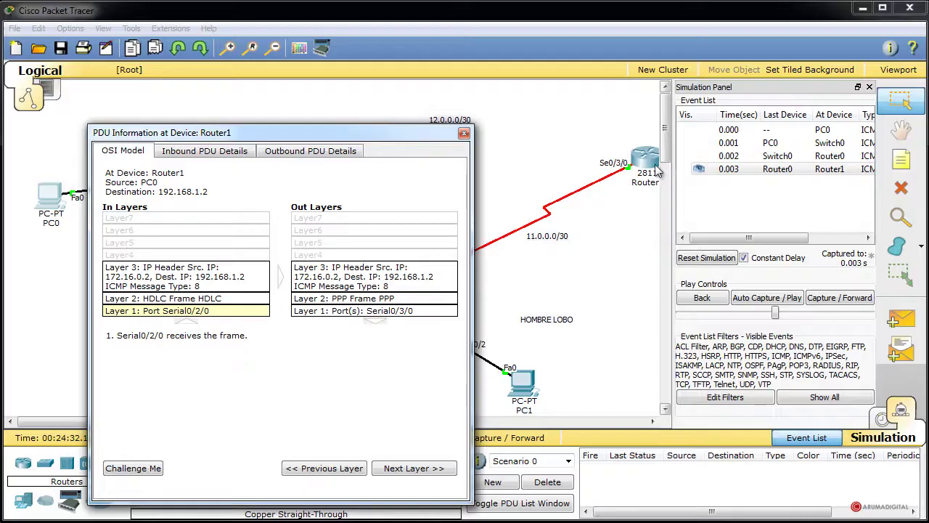
left_click_drag(409, 135, 427, 136)
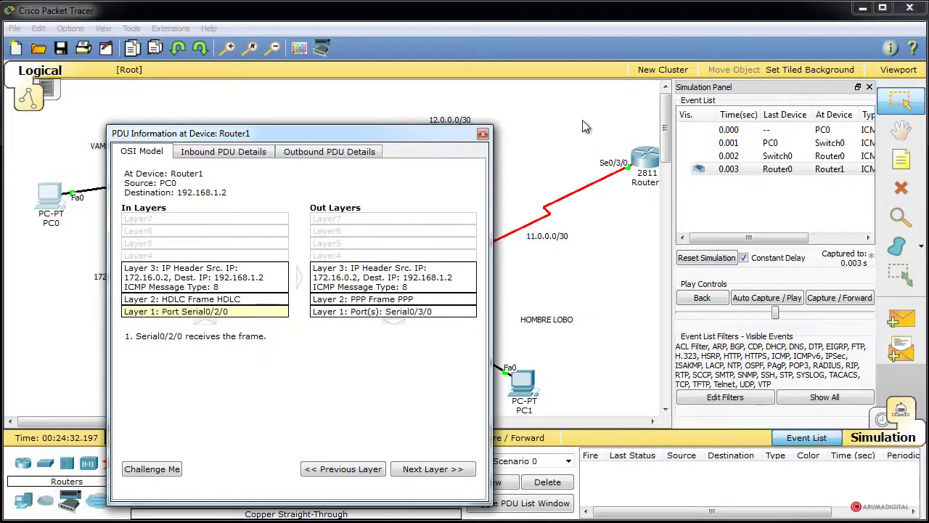
left_click_drag(367, 132, 446, 130)
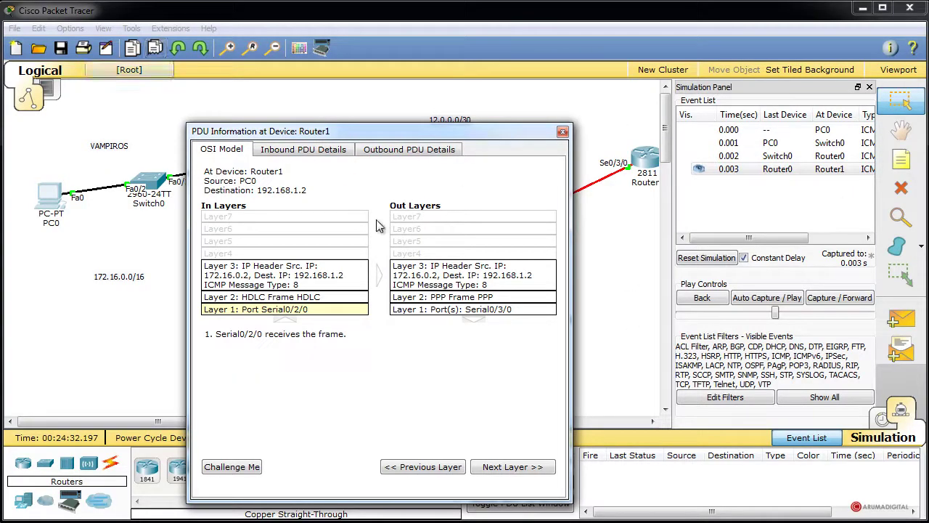
left_click(398, 148)
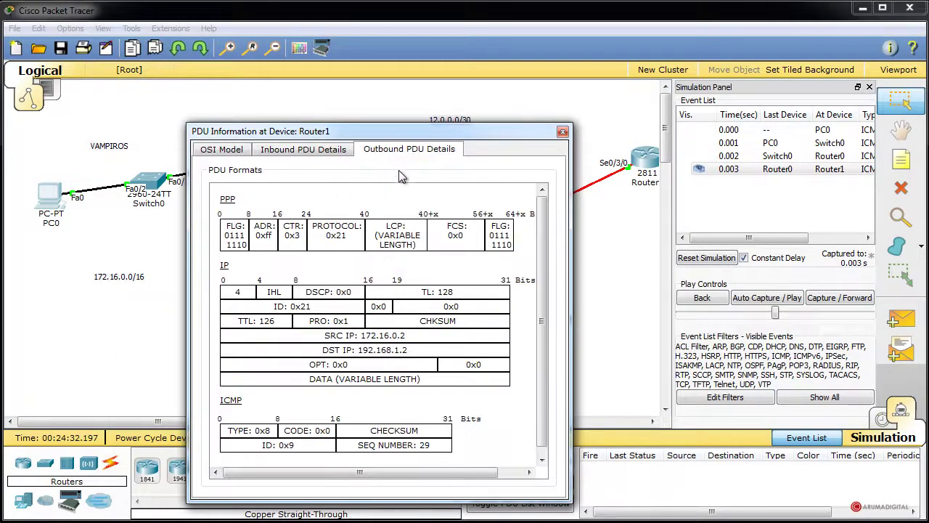
left_click_drag(418, 132, 448, 97)
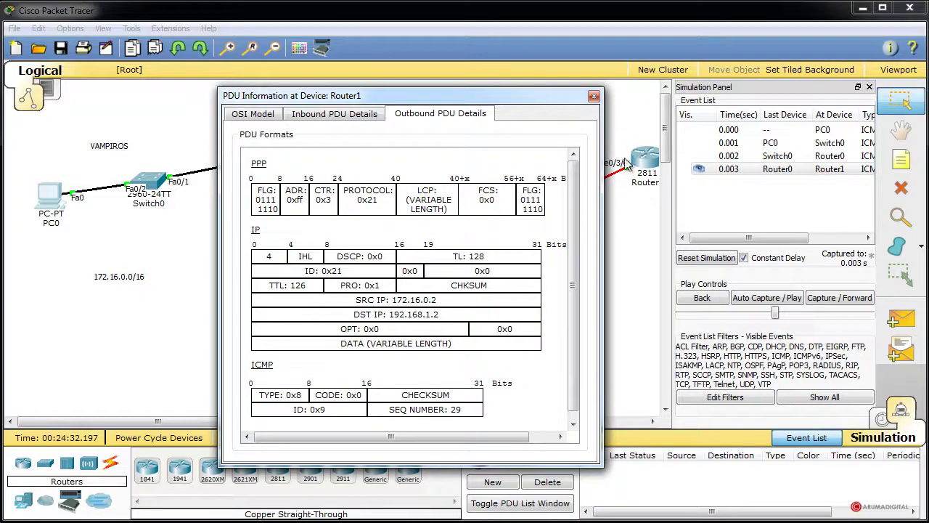
left_click_drag(537, 101, 421, 105)
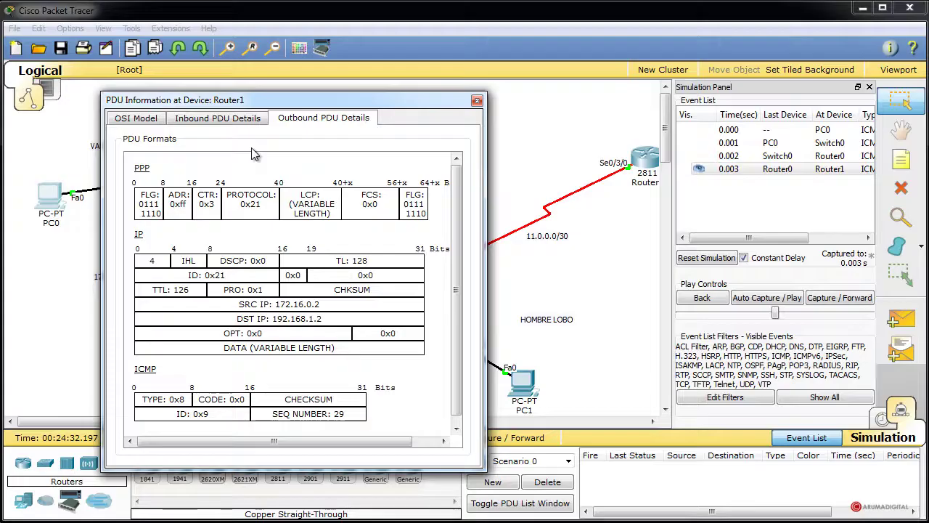
left_click(478, 100)
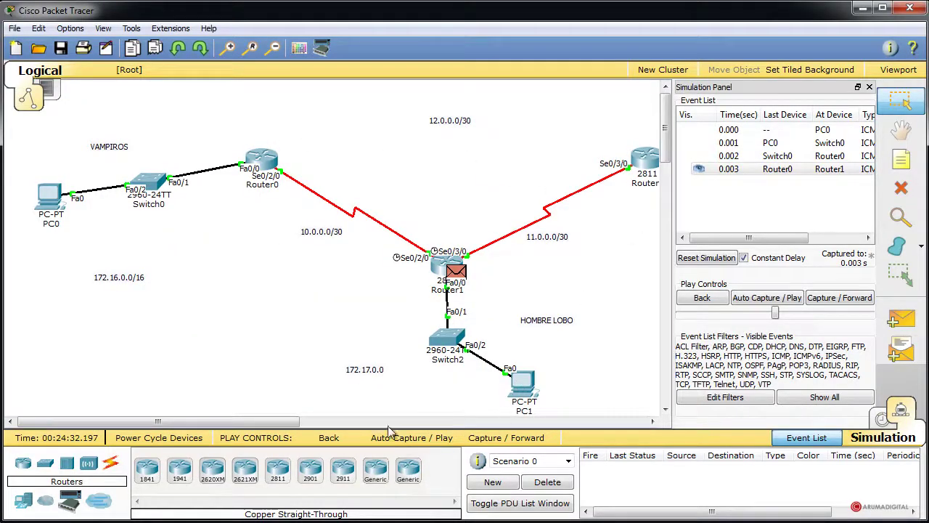
left_click_drag(284, 422, 337, 423)
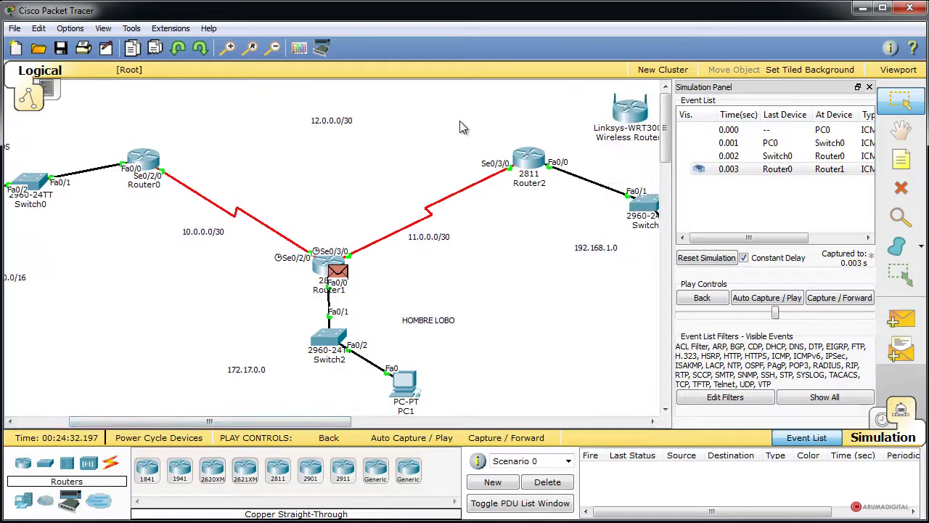